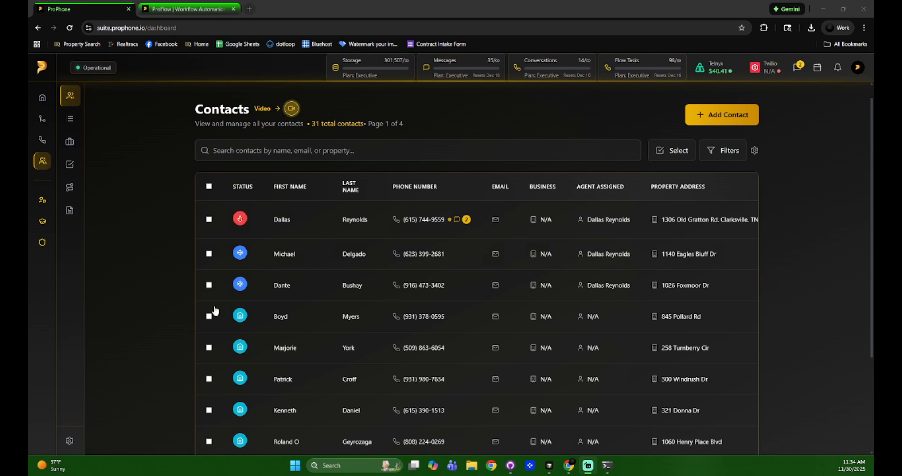
Tick and clear all contacts and the first, second and fifth rows, then open the Select options
click(209, 187)
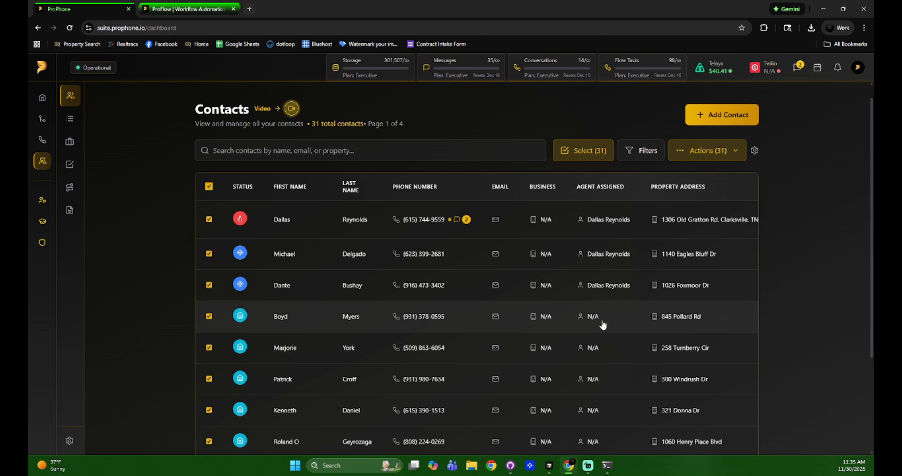
click(207, 186)
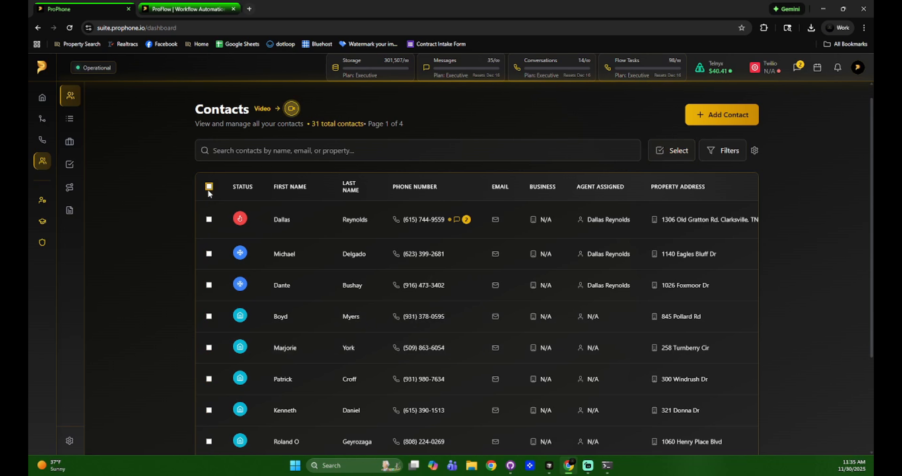
click(209, 221)
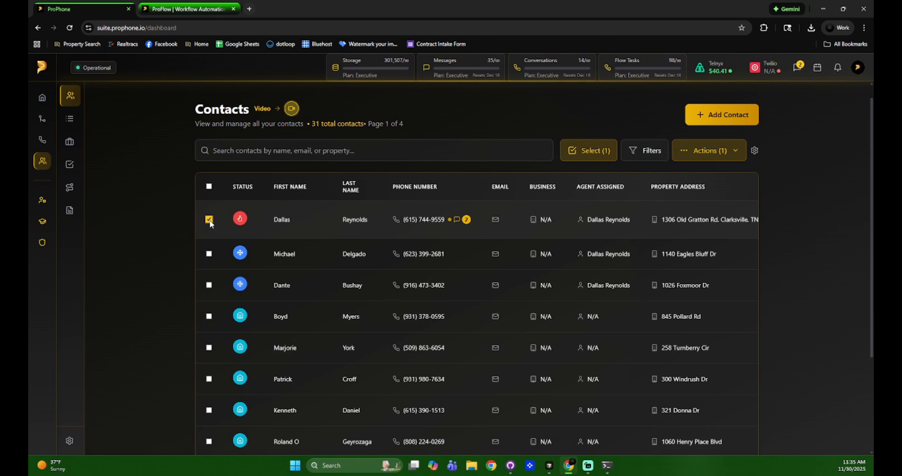
click(210, 253)
click(209, 347)
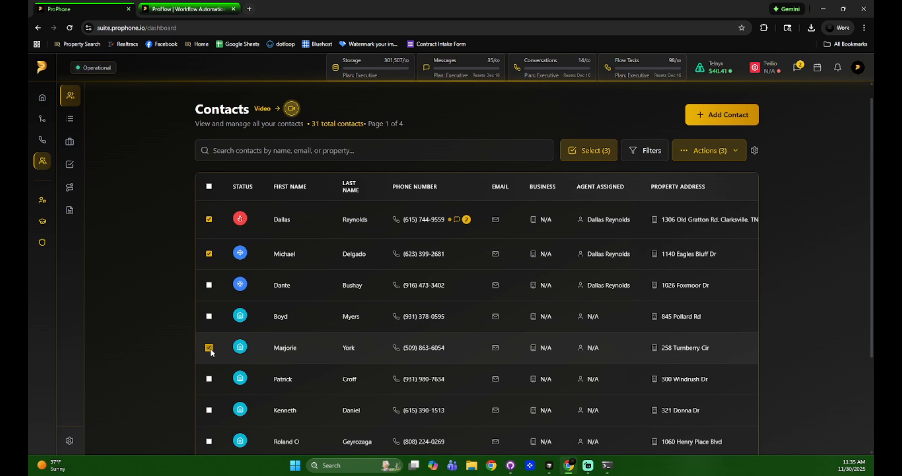
click(210, 347)
click(209, 254)
click(209, 219)
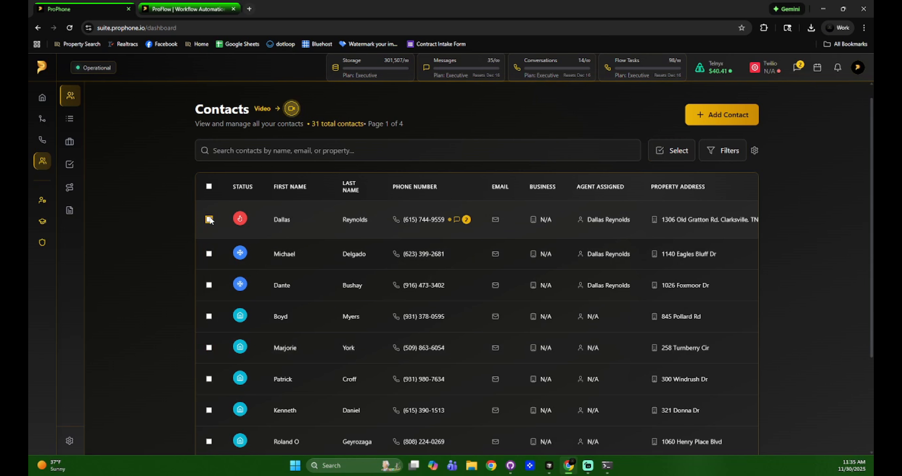
click(667, 152)
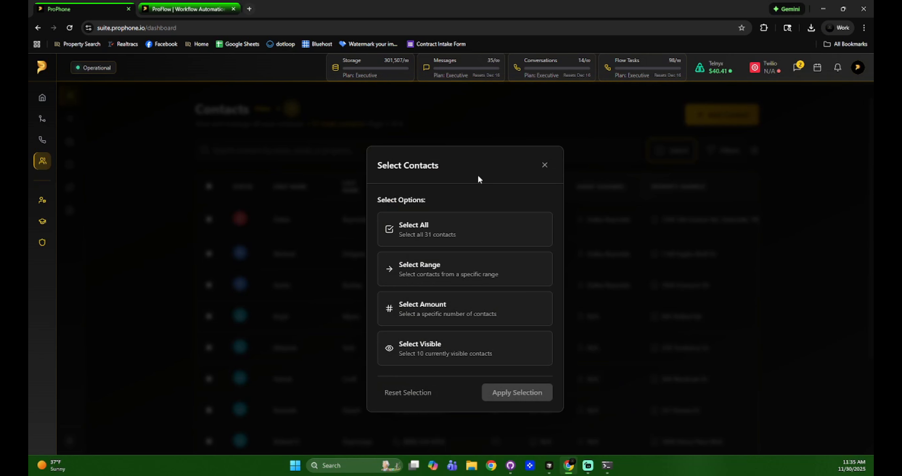
Try the Select All (31), Range, Amount and Visible options, then close without applying
click(450, 235)
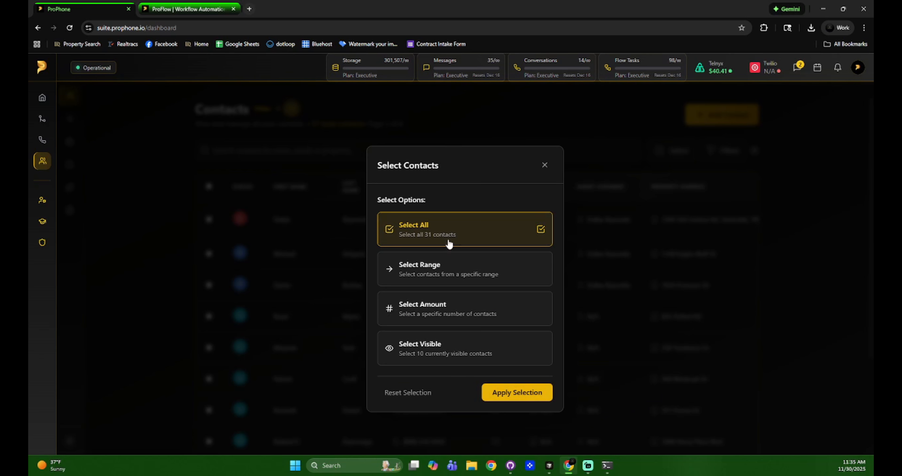
click(451, 276)
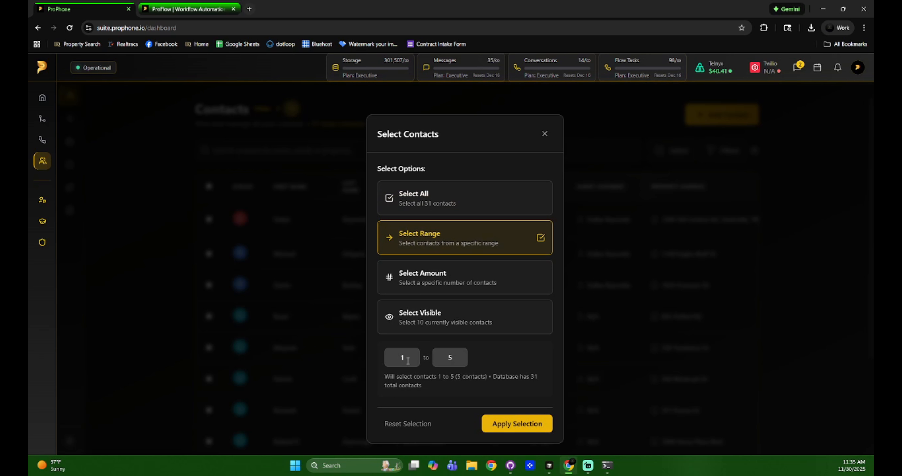
click(485, 273)
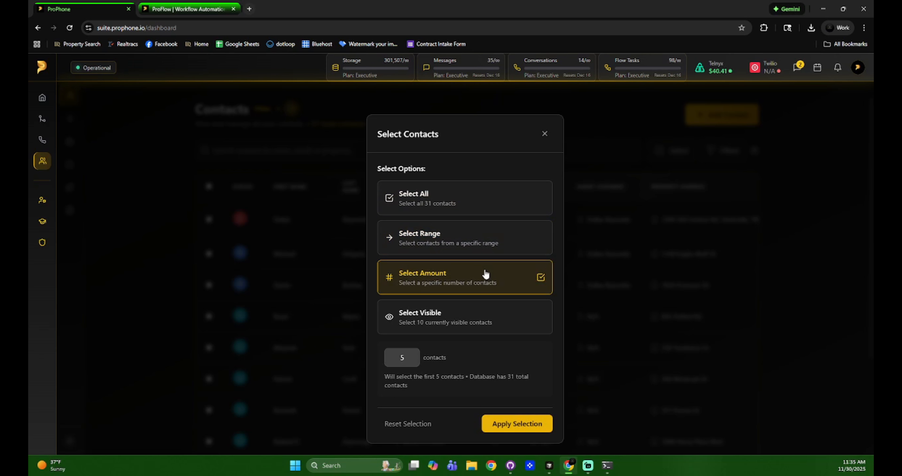
click(408, 361)
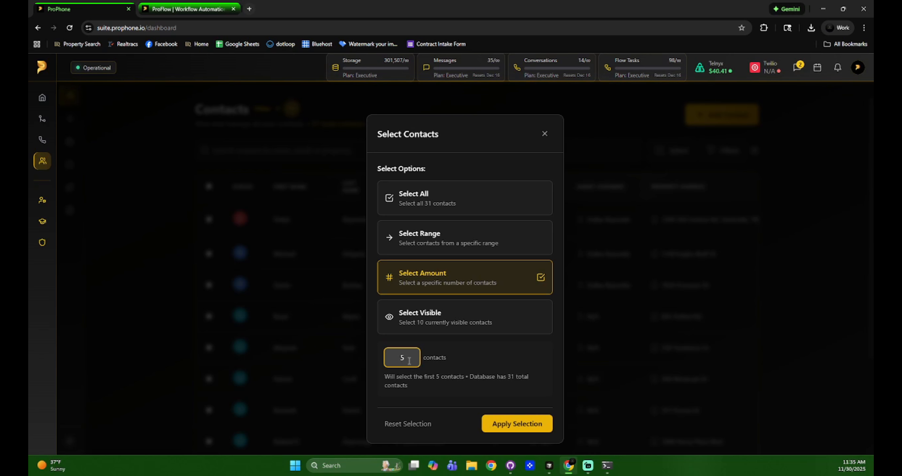
click(437, 330)
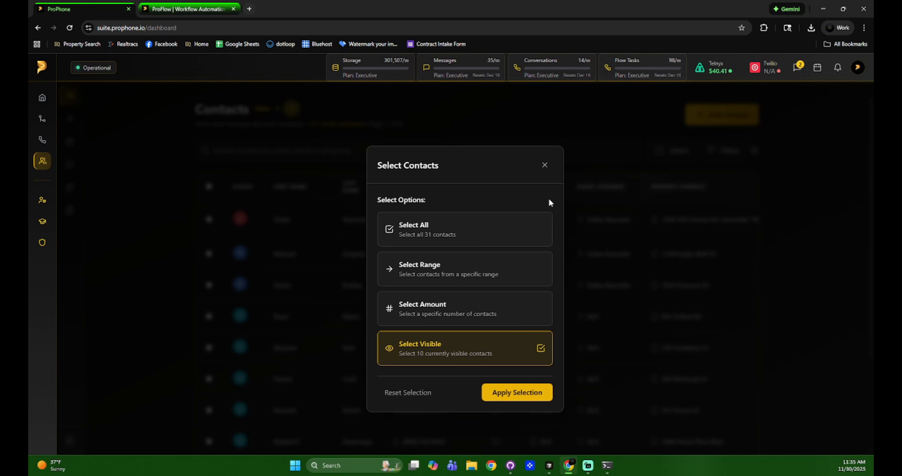
click(547, 170)
scroll(567, 258, down, 4)
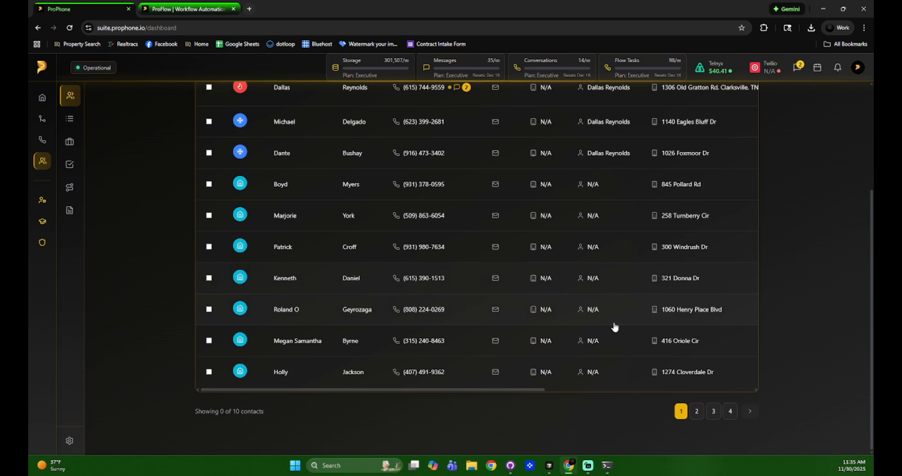
scroll(614, 326, up, 4)
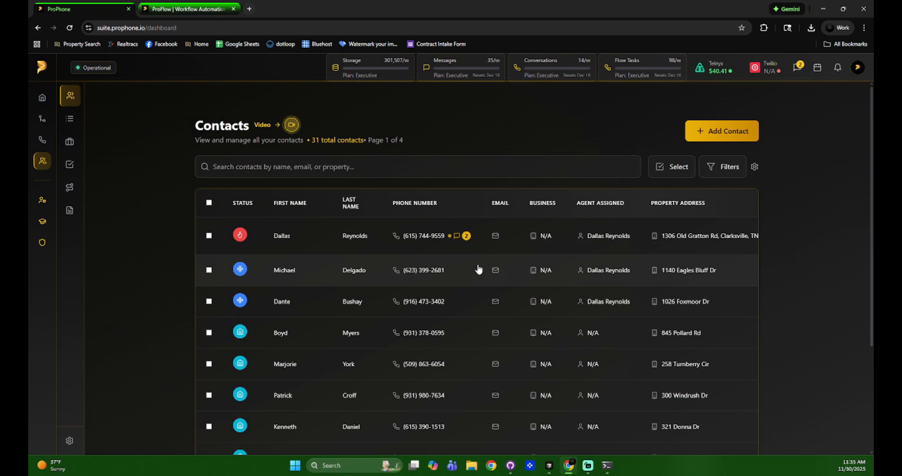
scroll(406, 280, down, 4)
scroll(411, 293, up, 4)
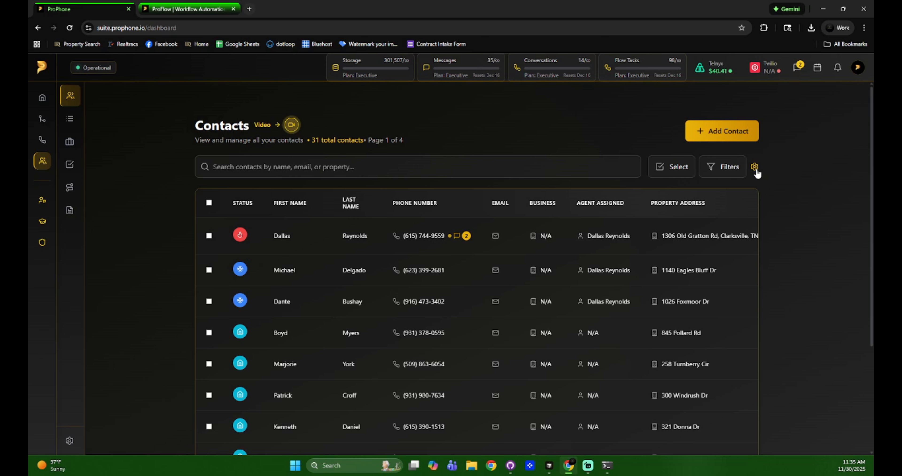
click(754, 168)
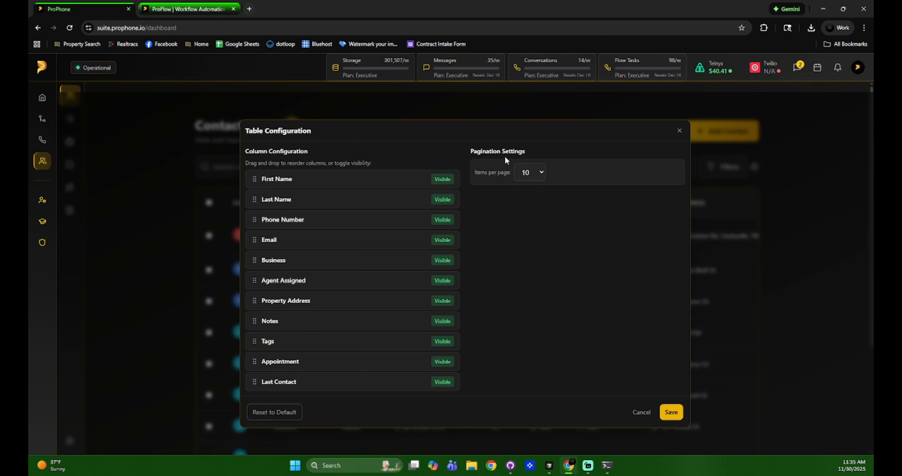
click(529, 171)
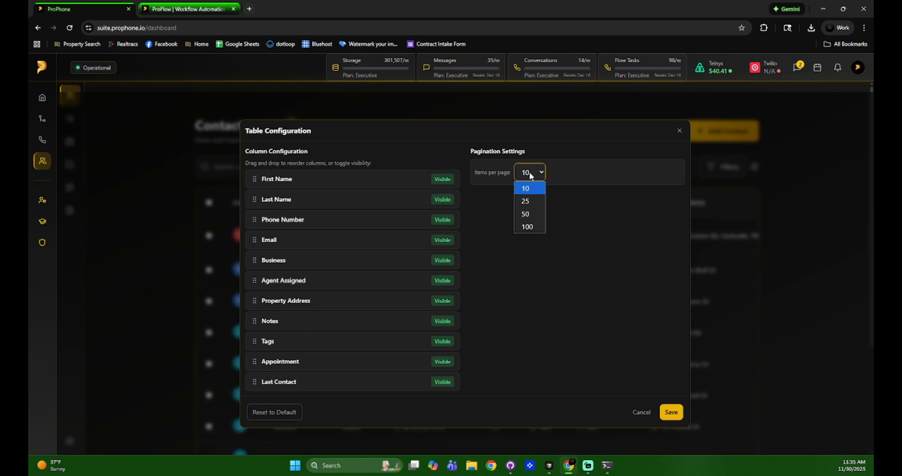
click(530, 203)
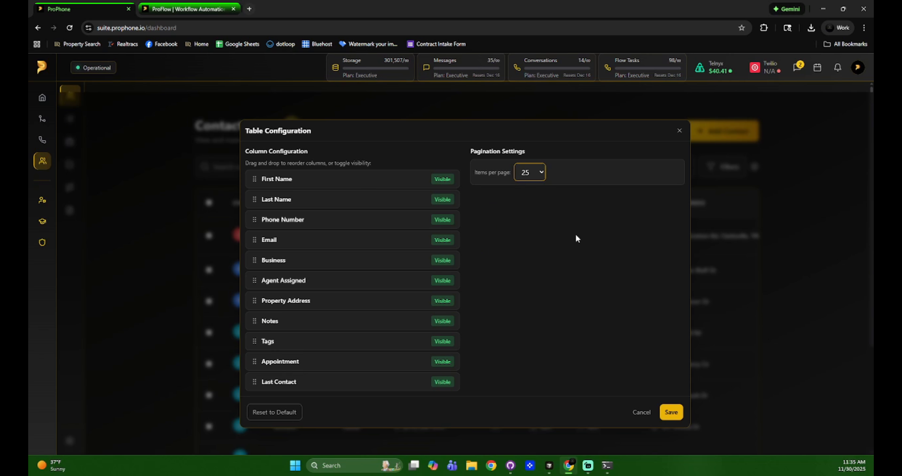
click(670, 412)
scroll(647, 283, down, 10)
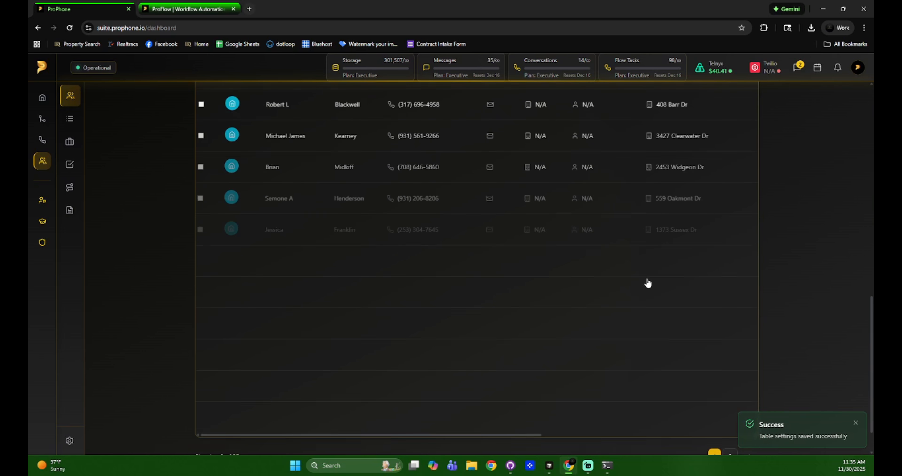
scroll(647, 283, up, 10)
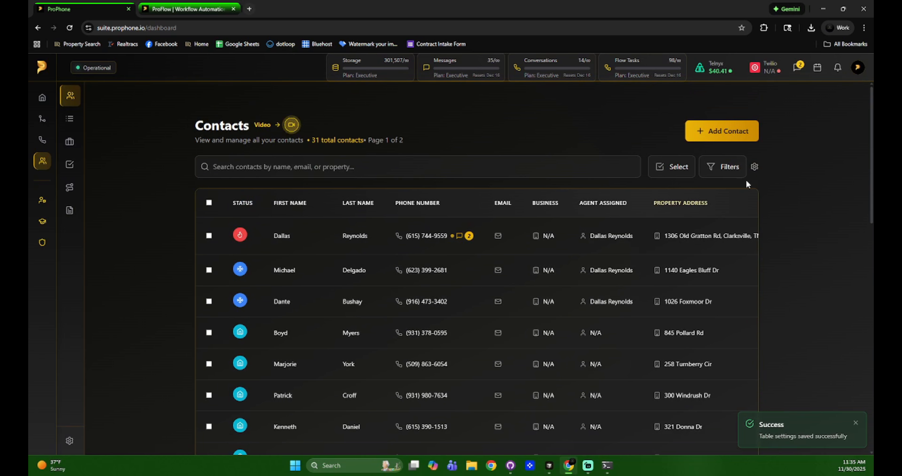
click(754, 167)
click(529, 172)
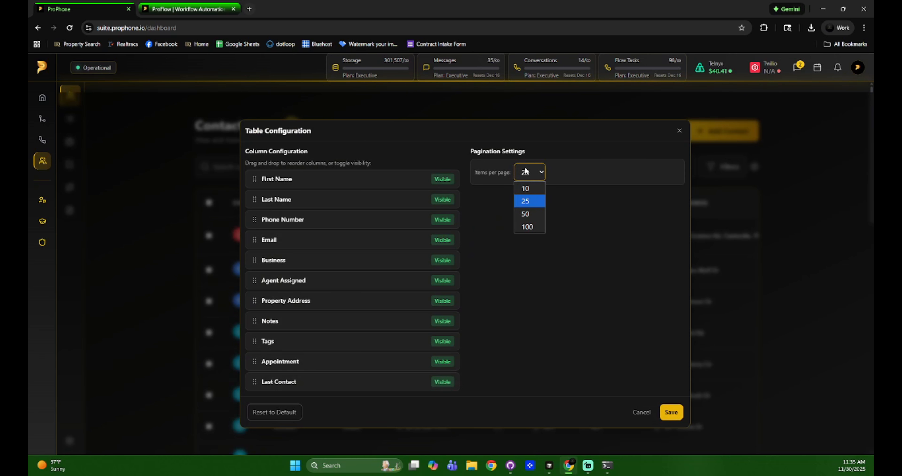
click(526, 171)
click(282, 416)
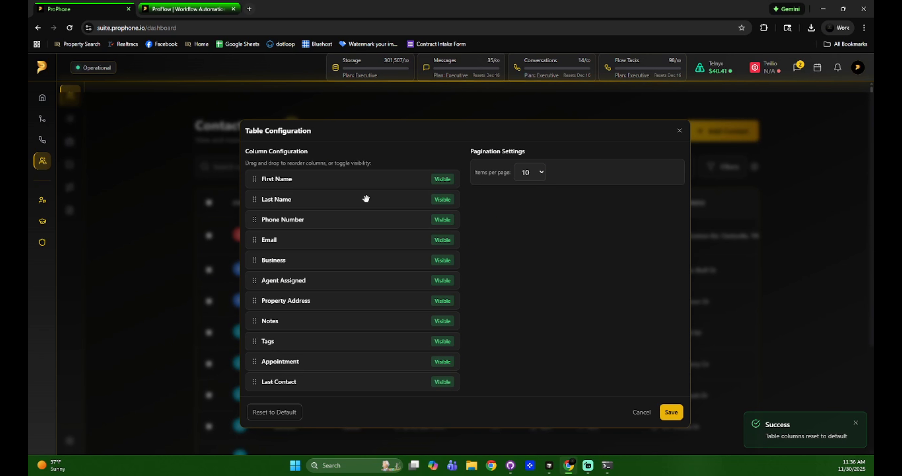
drag(326, 176, 341, 300)
drag(332, 221, 363, 385)
click(442, 321)
click(442, 280)
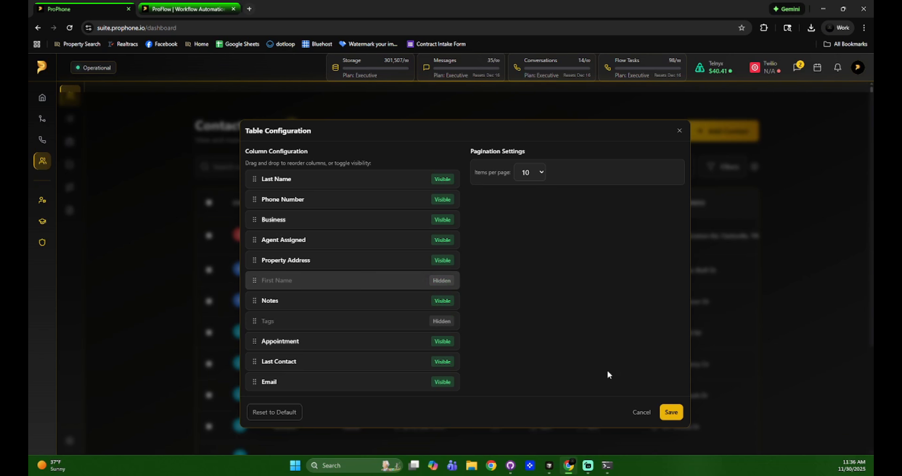
click(670, 413)
click(754, 167)
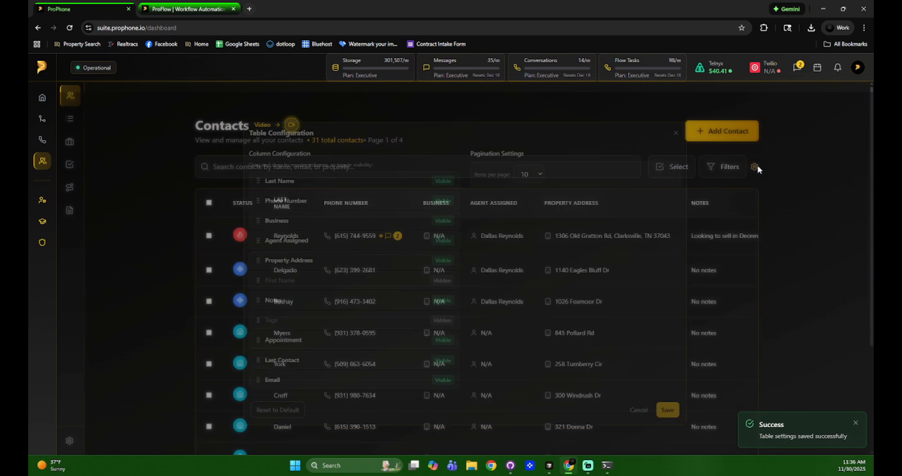
click(276, 415)
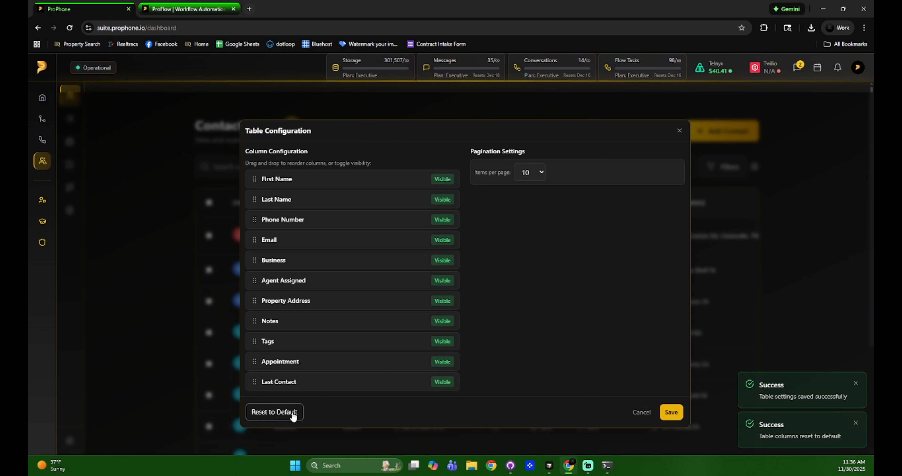
click(671, 412)
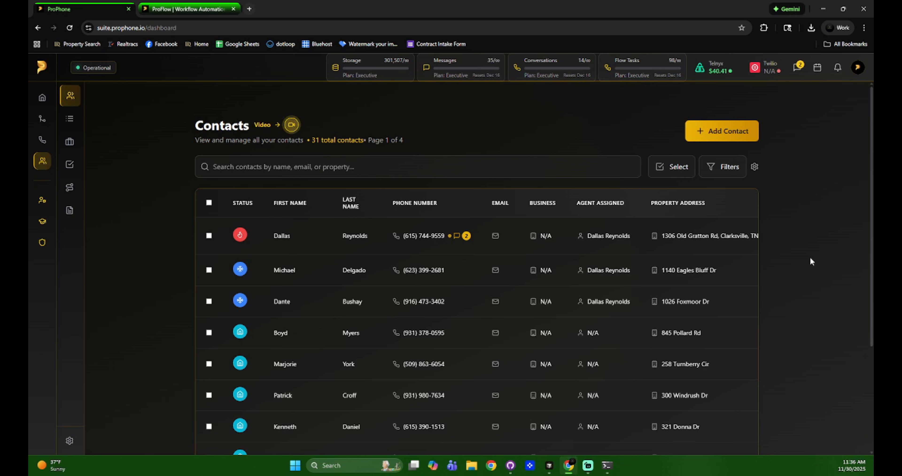
Check the first three contacts and choose Add Tags from the Actions (3) menu
click(210, 236)
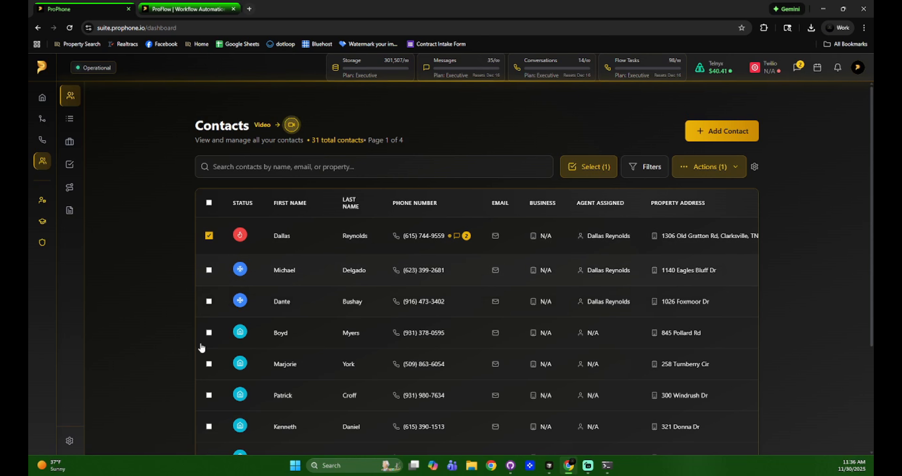
click(209, 270)
click(209, 302)
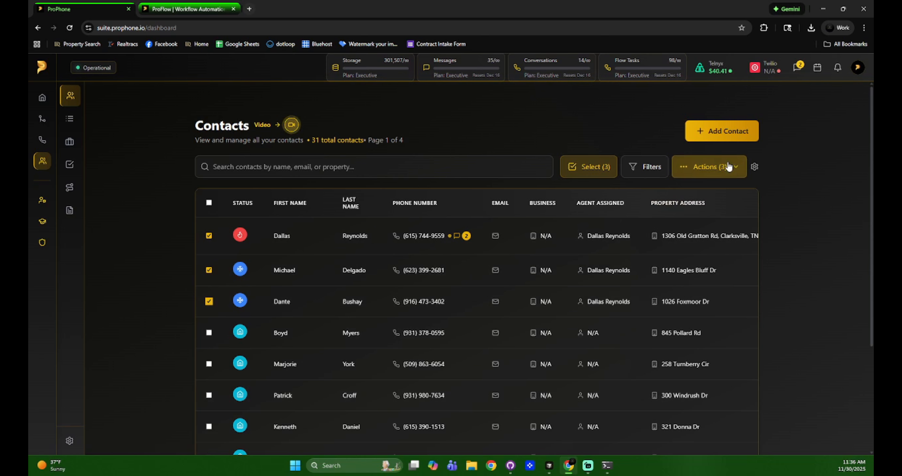
click(711, 167)
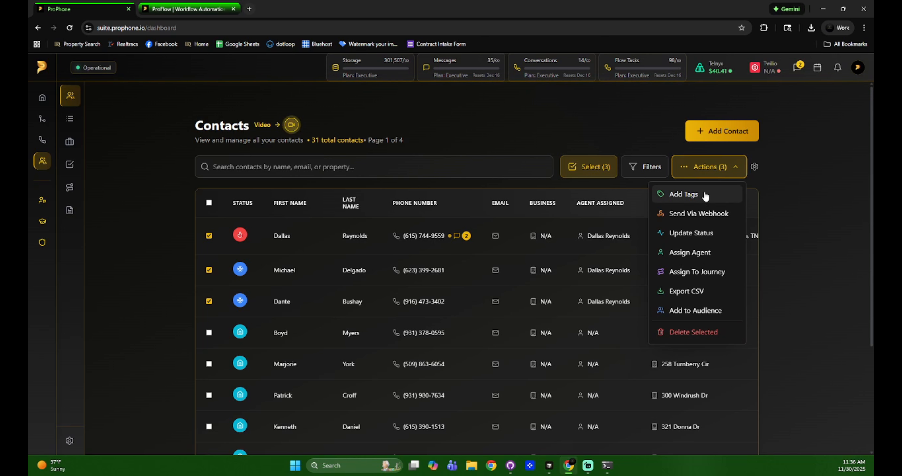
click(683, 194)
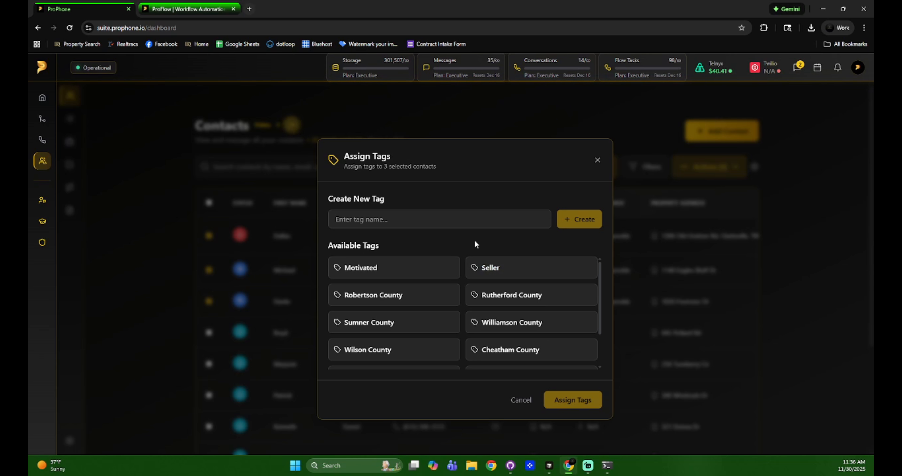
Cancel tagging and browse the Agents, Tags, Businesses, Lists and Message Templates settings
click(597, 160)
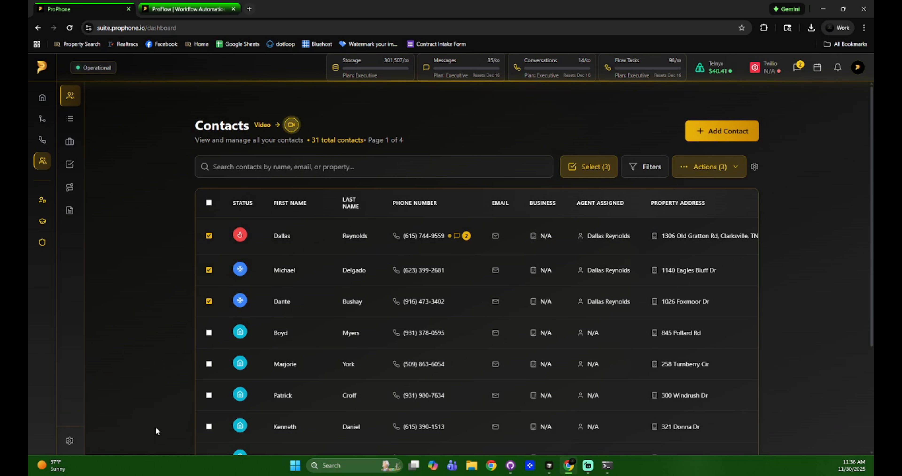
click(72, 440)
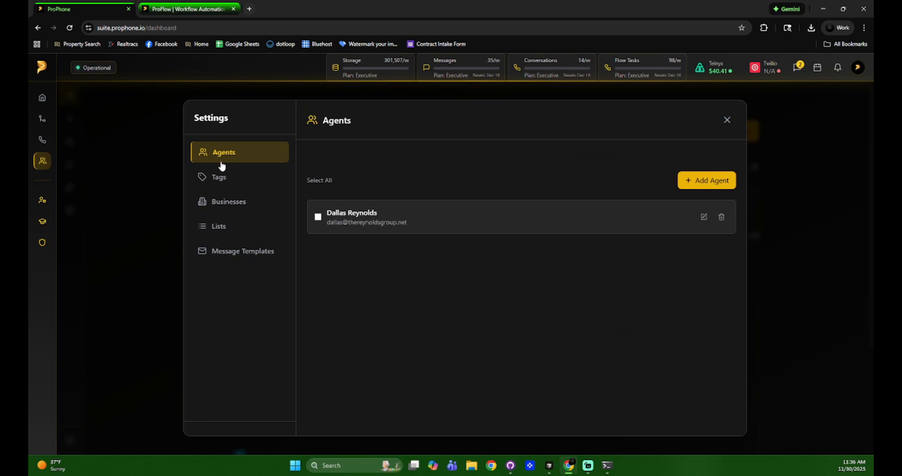
click(220, 176)
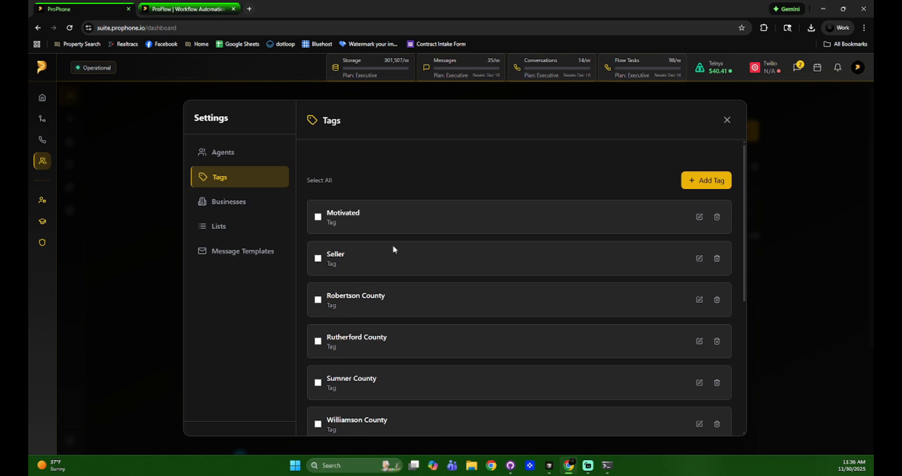
click(221, 206)
click(240, 228)
click(249, 252)
click(727, 121)
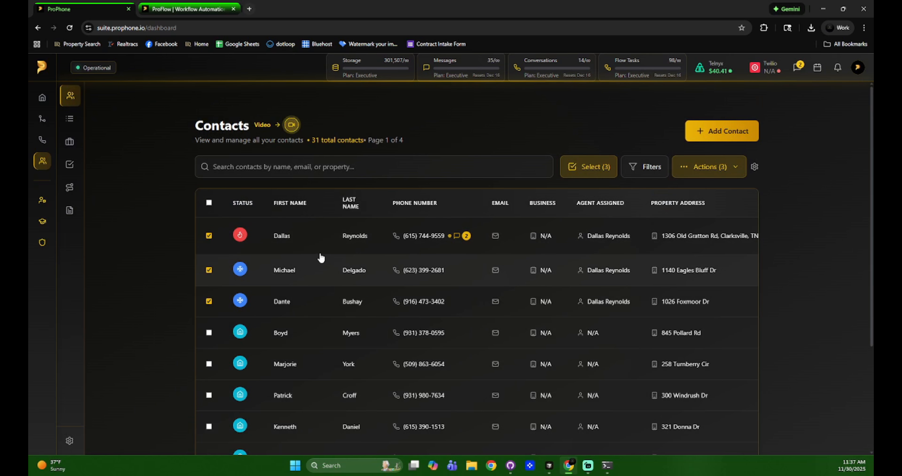
Assign the Rutherford County, Seller and Motivated tags to the three selected contacts
click(710, 167)
click(697, 194)
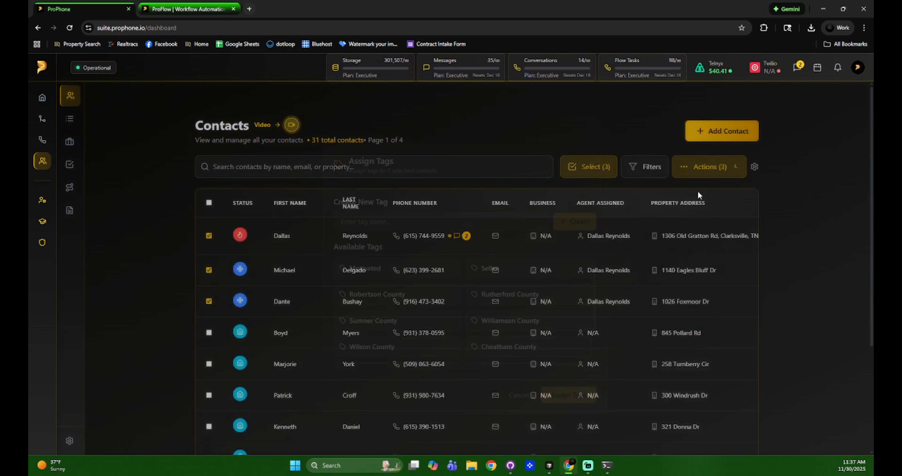
click(512, 297)
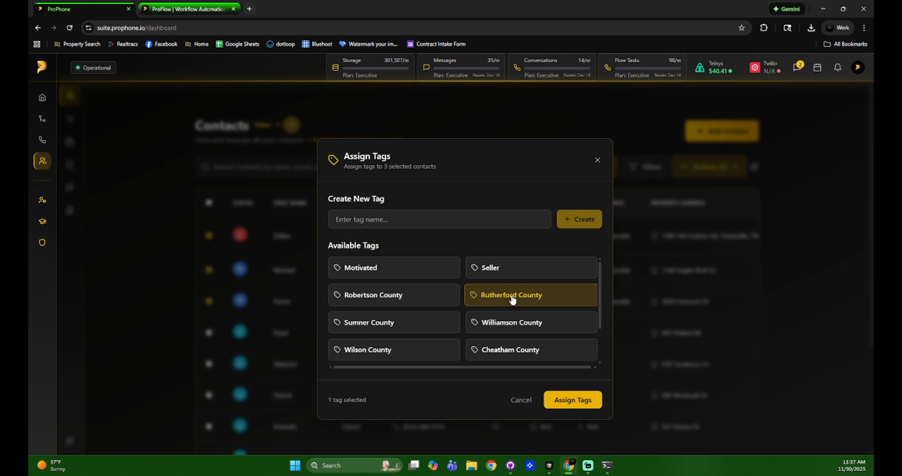
click(497, 266)
click(407, 265)
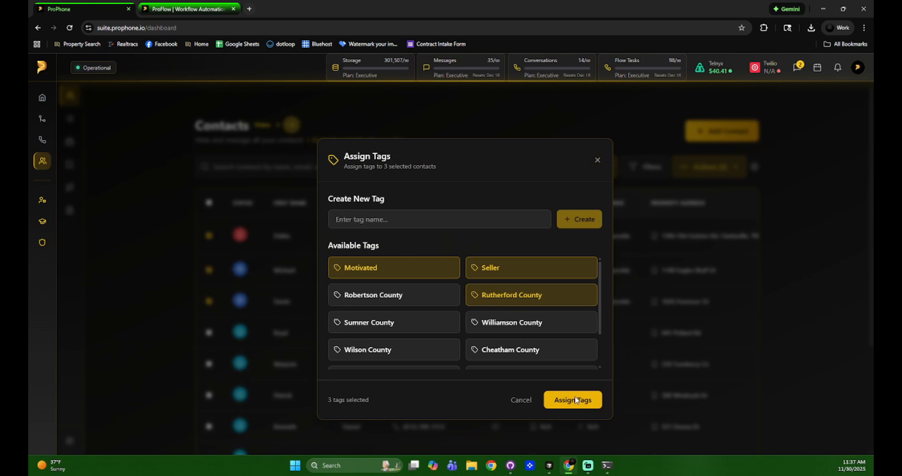
click(552, 399)
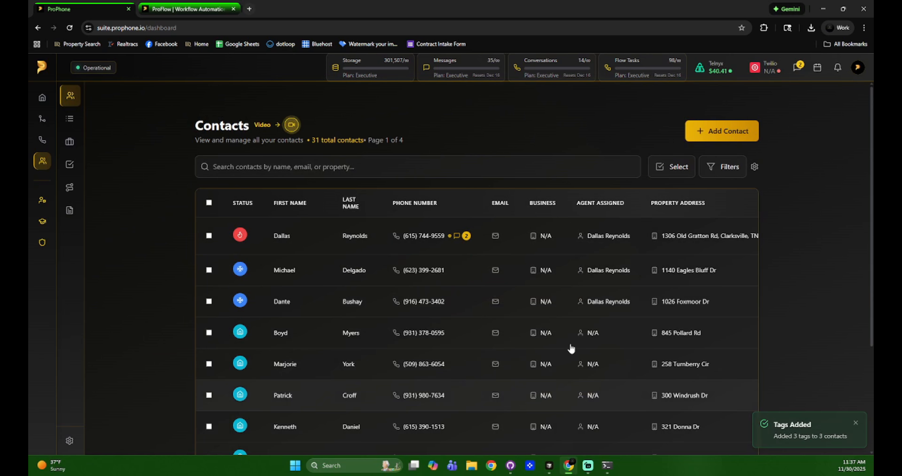
scroll(559, 370, down, 4)
drag(535, 389, 689, 374)
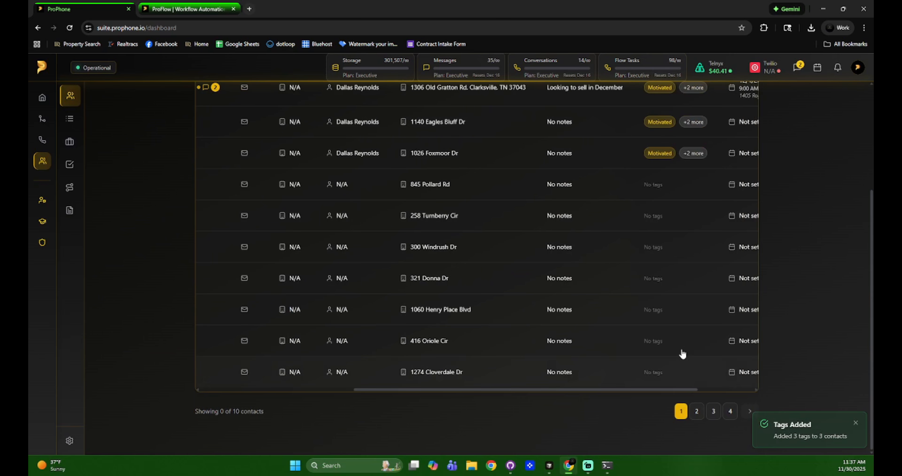
scroll(689, 374, up, 4)
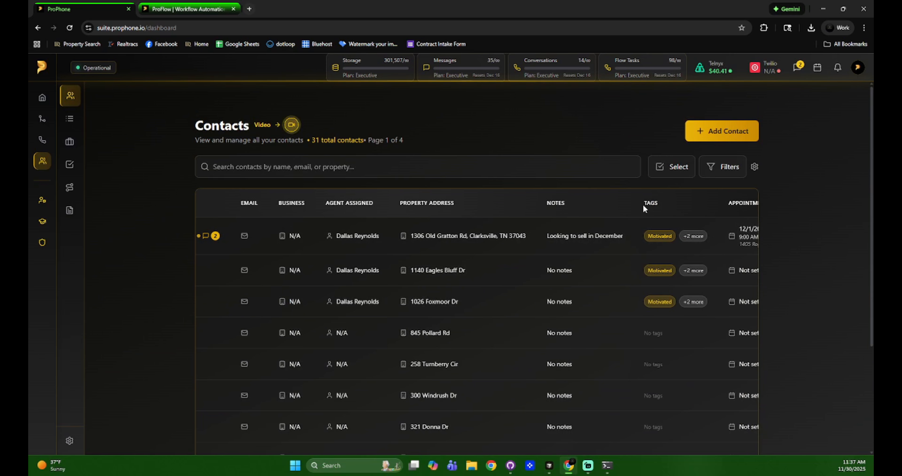
Remove Rutherford County from the first contact and all three tags from the second
click(672, 239)
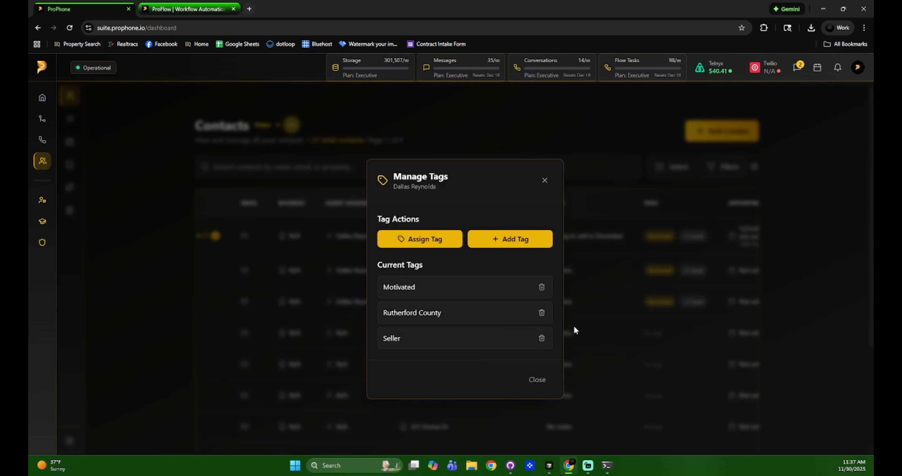
click(542, 312)
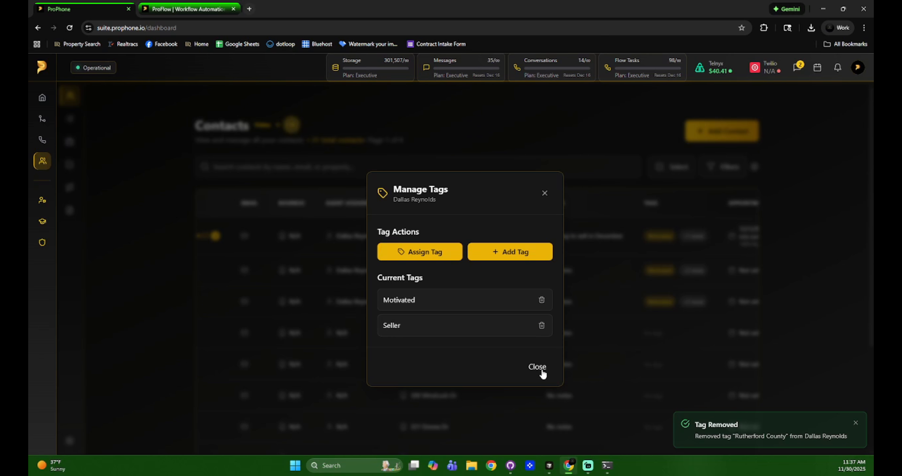
click(537, 379)
click(693, 270)
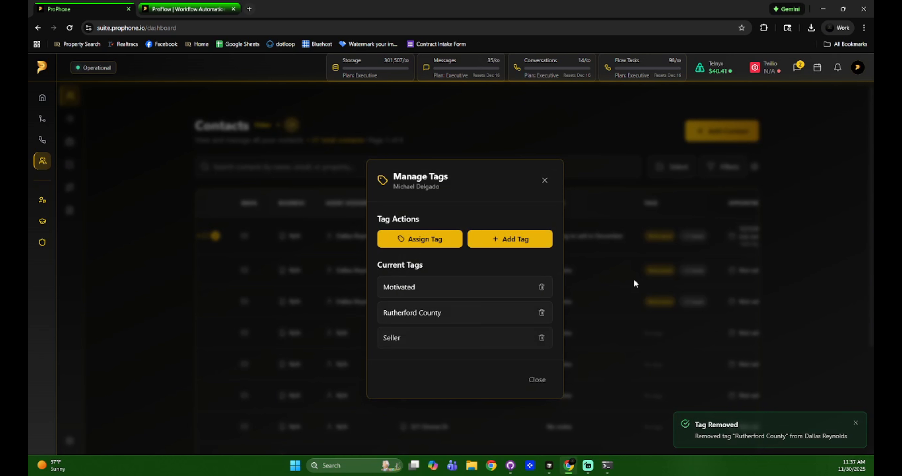
click(540, 289)
click(542, 306)
click(542, 315)
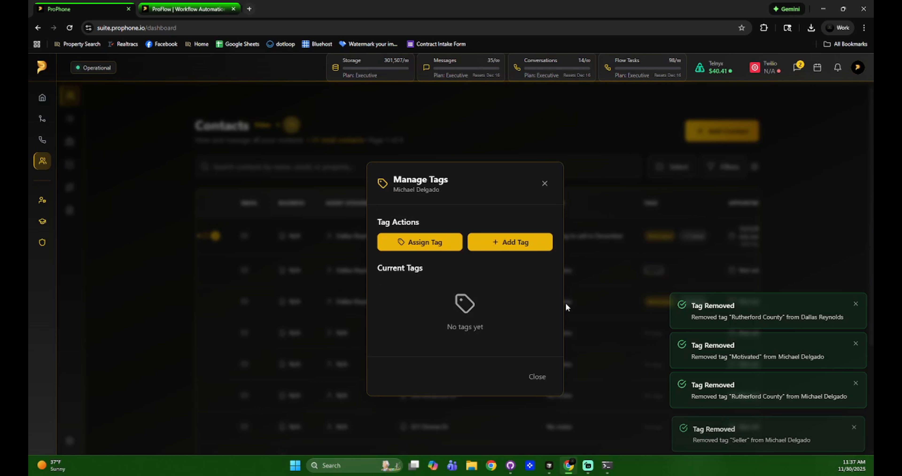
click(633, 298)
Clear Motivated, Rutherford County and Seller from the third contact and dismiss the removal notifications
click(649, 301)
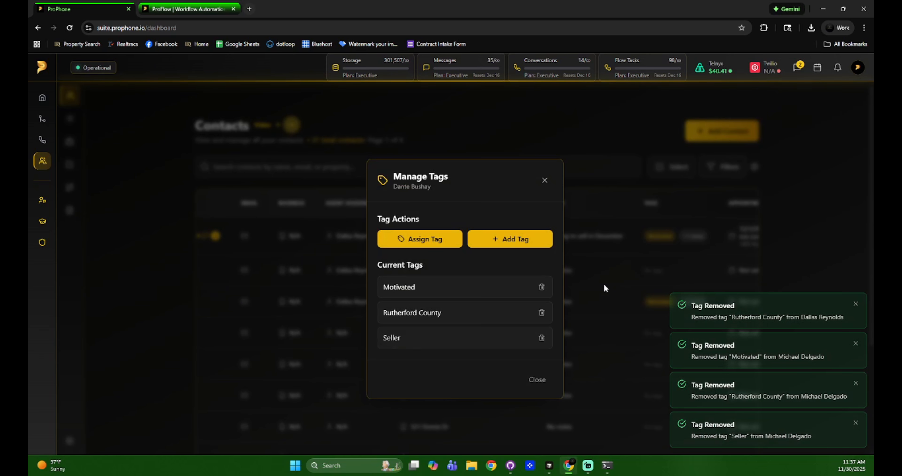
click(542, 288)
click(542, 304)
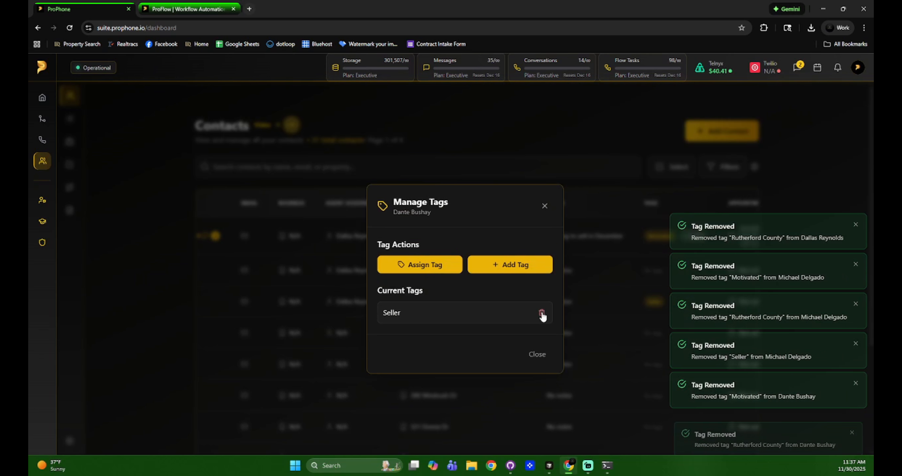
click(542, 314)
click(537, 374)
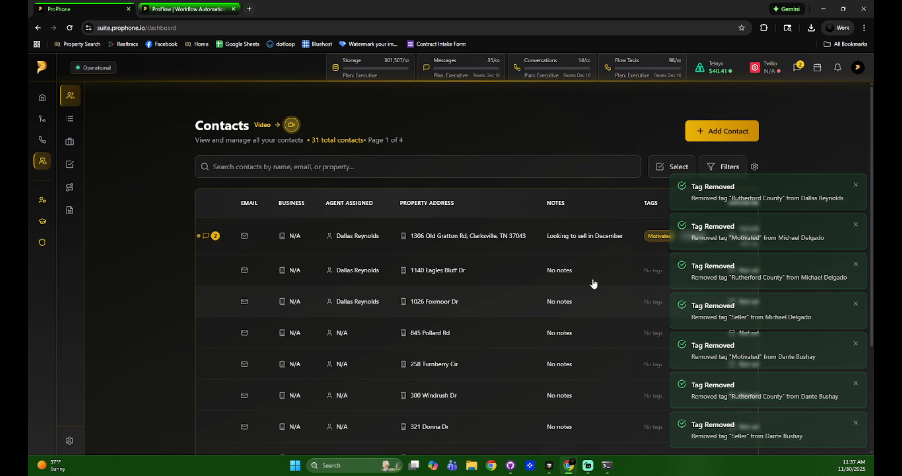
click(854, 185)
click(855, 225)
click(855, 264)
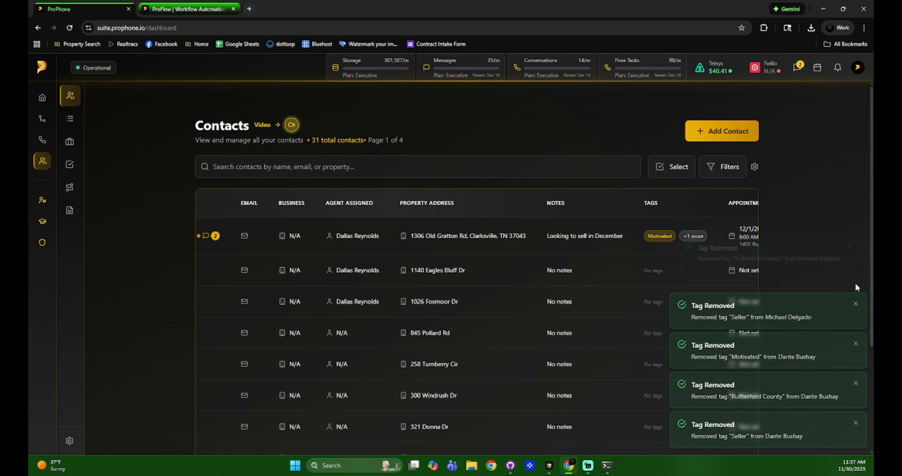
click(856, 303)
scroll(770, 157, down, 3)
scroll(682, 143, up, 1)
scroll(672, 142, up, 1)
Reopen the first contact's tag manager, browse existing tags and the new-tag form, cancelling both
click(659, 191)
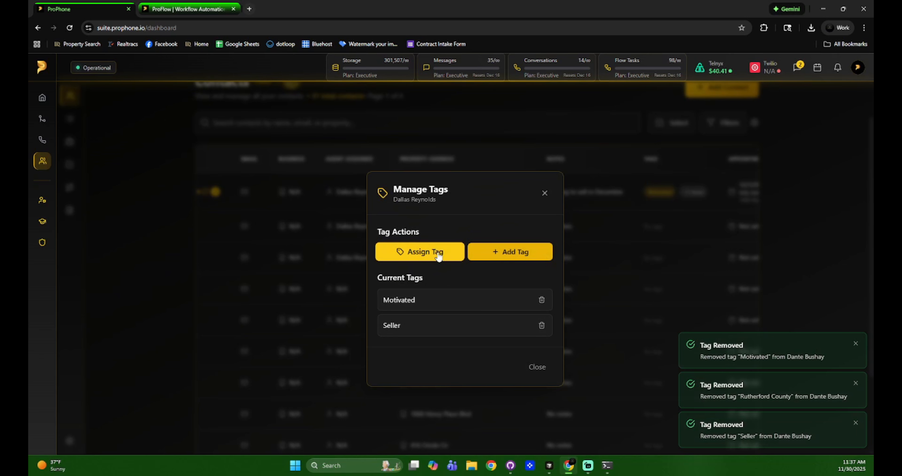
click(439, 257)
scroll(455, 219, down, 3)
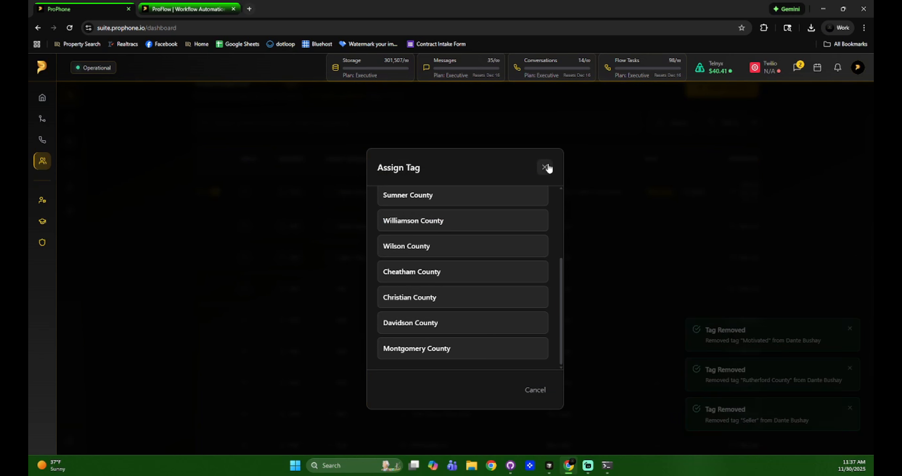
click(545, 167)
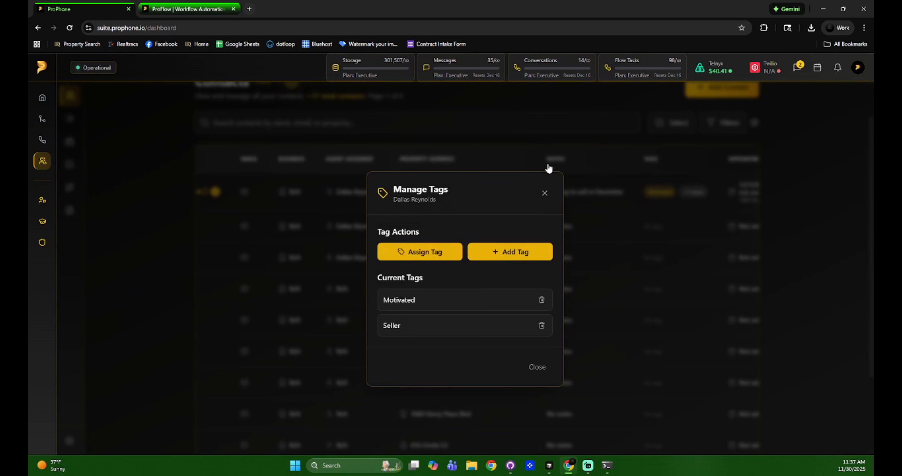
click(527, 247)
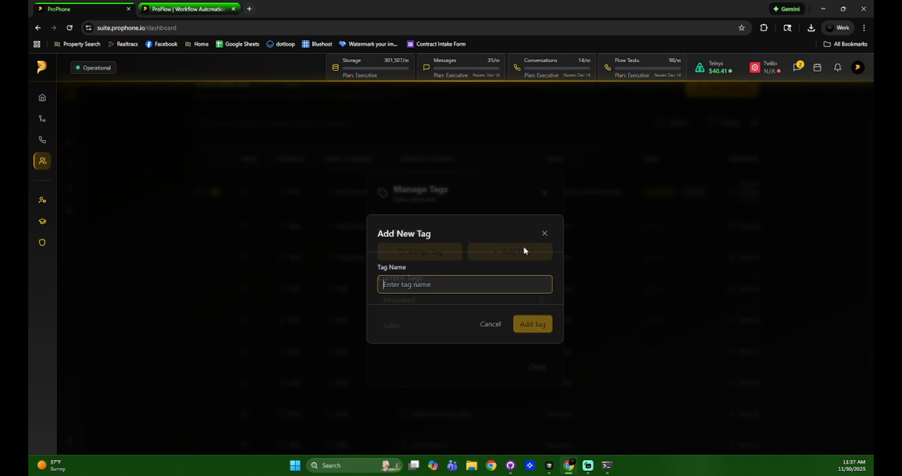
click(545, 234)
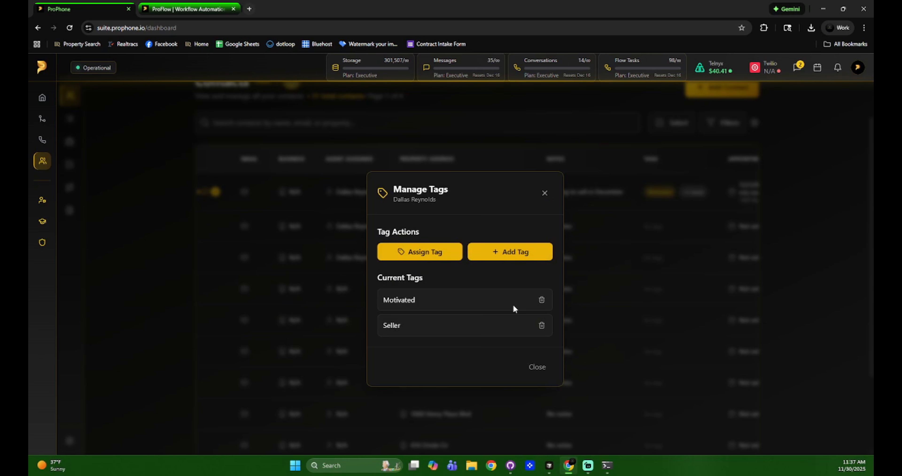
click(545, 192)
scroll(416, 211, down, 1)
Check the first three contacts for a bulk action
scroll(439, 248, down, 3)
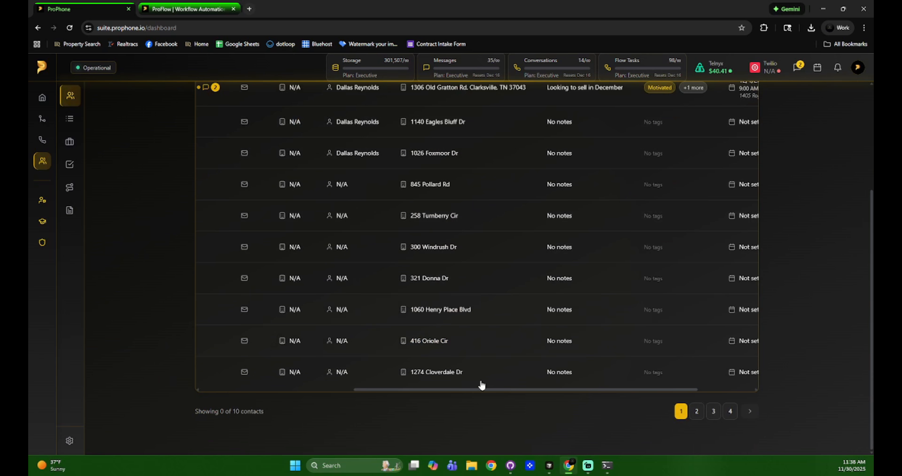
drag(497, 388, 346, 390)
scroll(306, 264, up, 2)
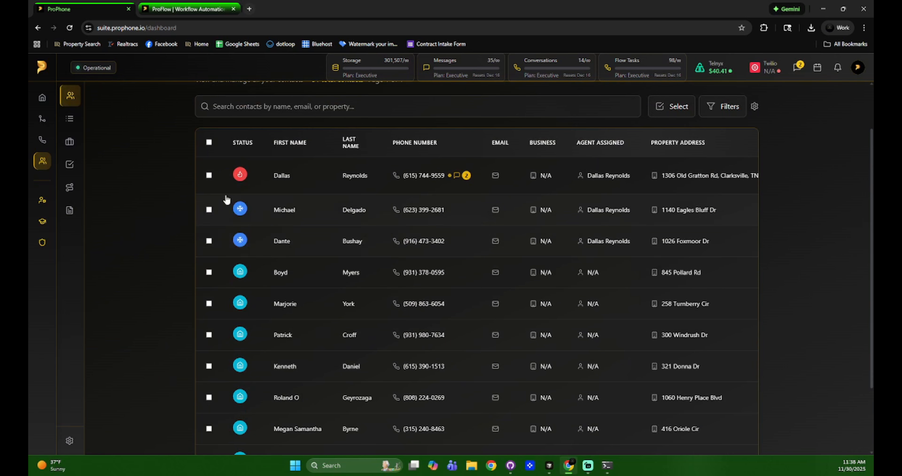
click(209, 175)
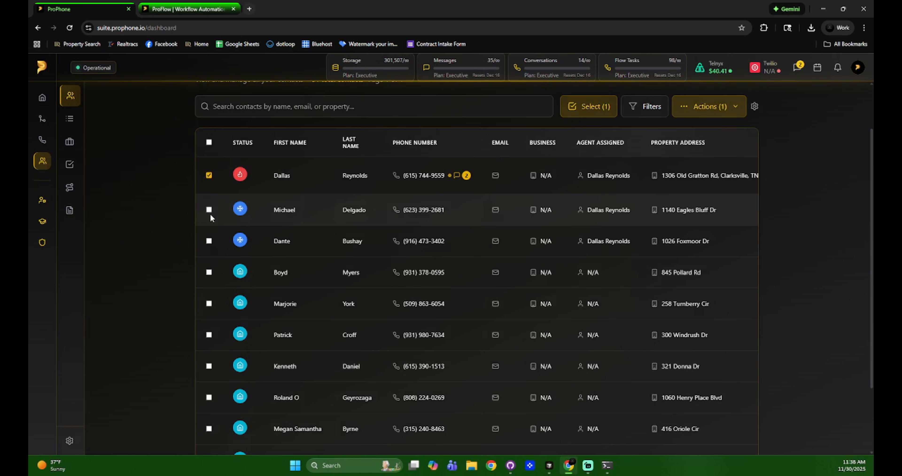
click(209, 213)
click(812, 131)
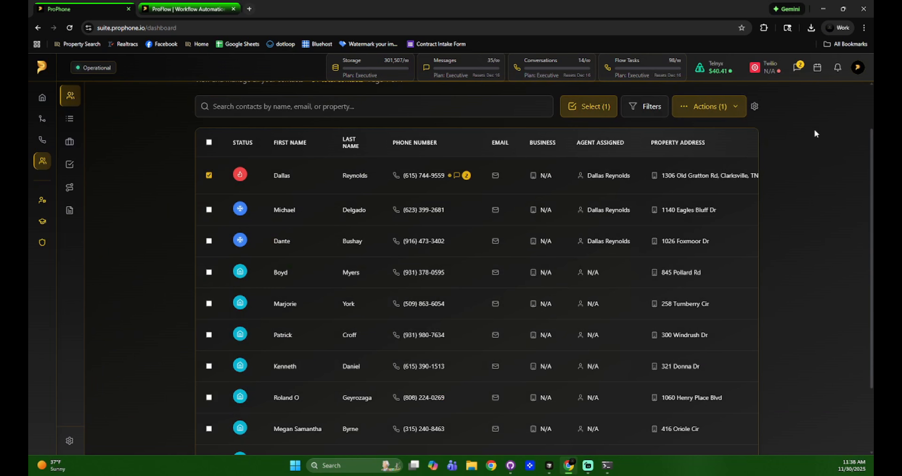
click(209, 241)
scroll(478, 284, up, 2)
Choose Send Via Webhook for the three contacts, then switch to the ProFlow tab
click(724, 171)
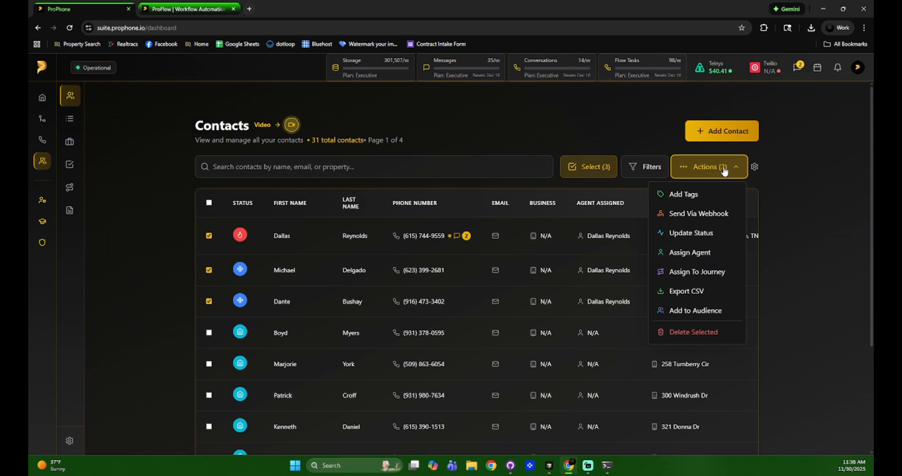
click(711, 211)
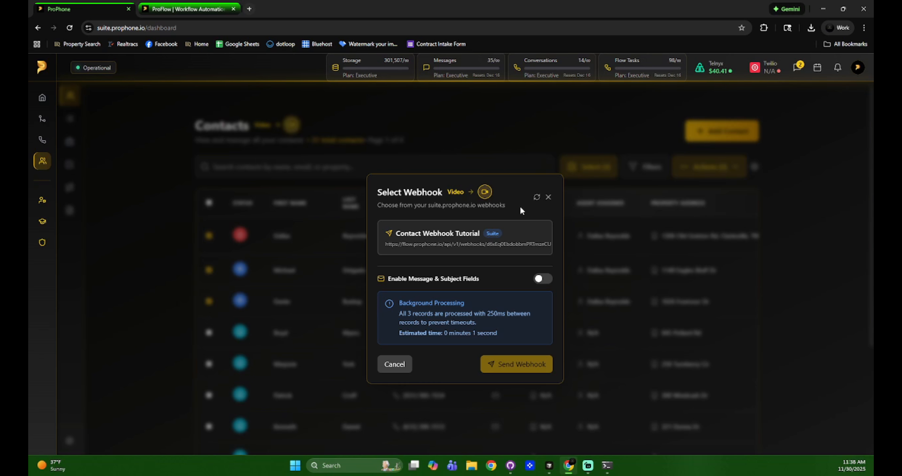
click(214, 4)
Open the Contact Webhook Tutorial flow from the Flows list to inspect Catch Webhook, then return to ProPhone
click(43, 65)
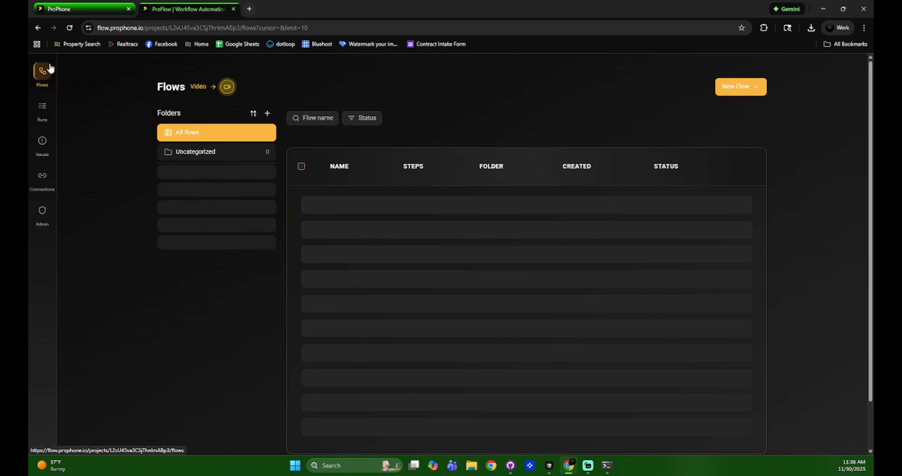
click(468, 205)
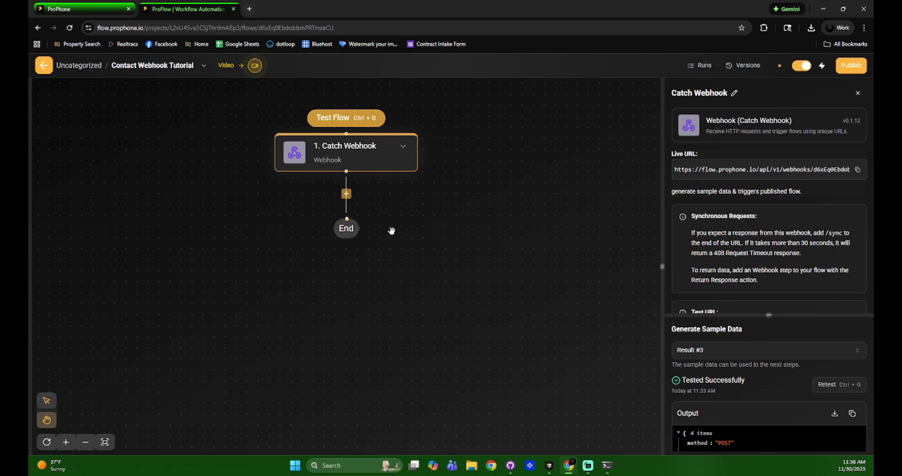
click(111, 6)
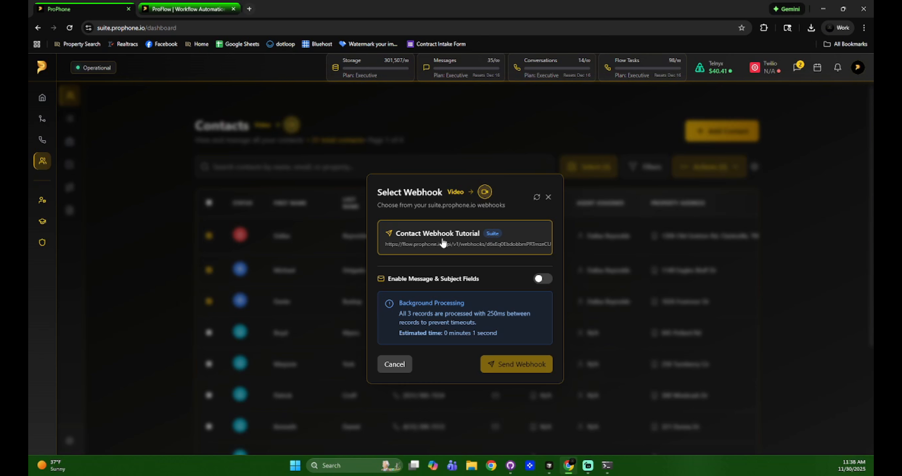
Enable Message & Subject Fields in the webhook dialog, find no saved templates, and close it
click(540, 279)
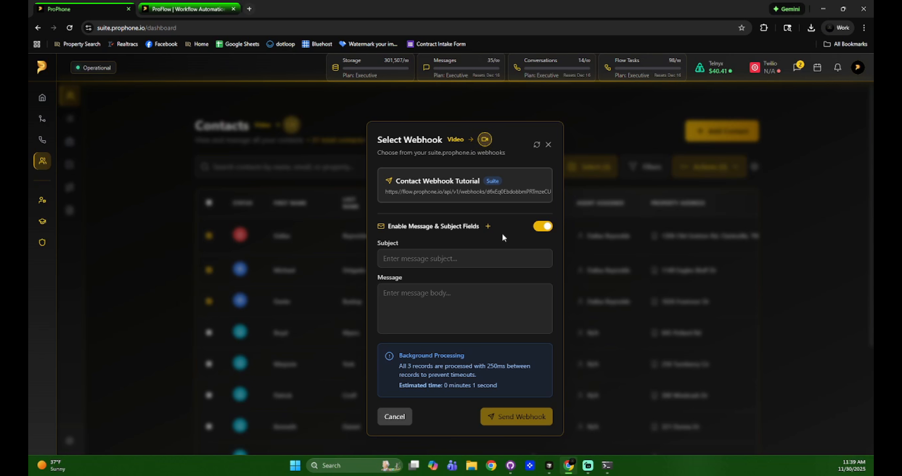
click(488, 225)
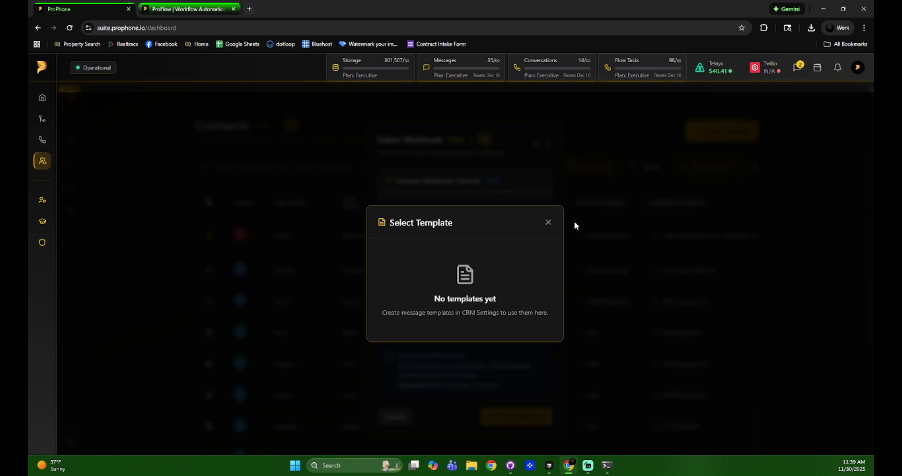
click(548, 223)
click(155, 233)
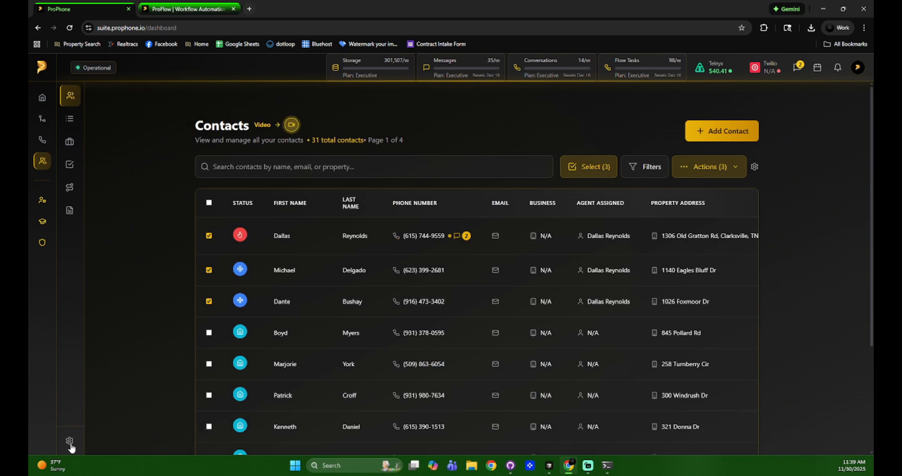
Create message template 'Test' with subject 'Test Subject' and message 'Test Message'
click(69, 443)
click(264, 255)
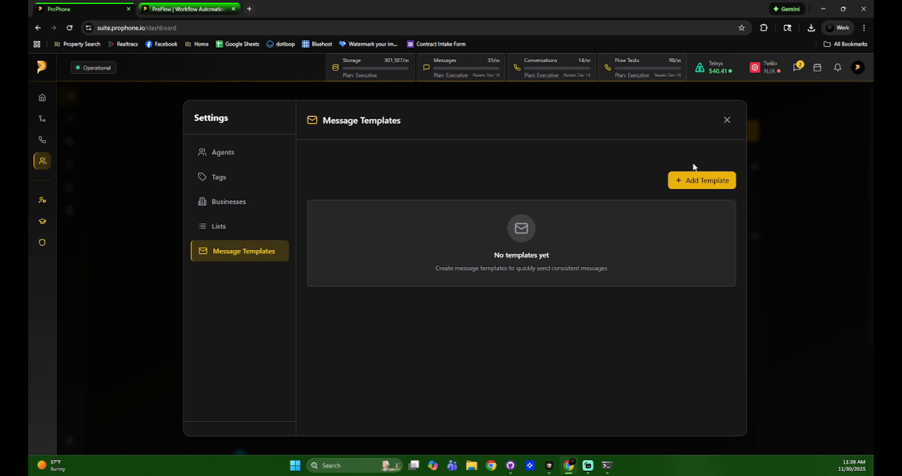
click(700, 180)
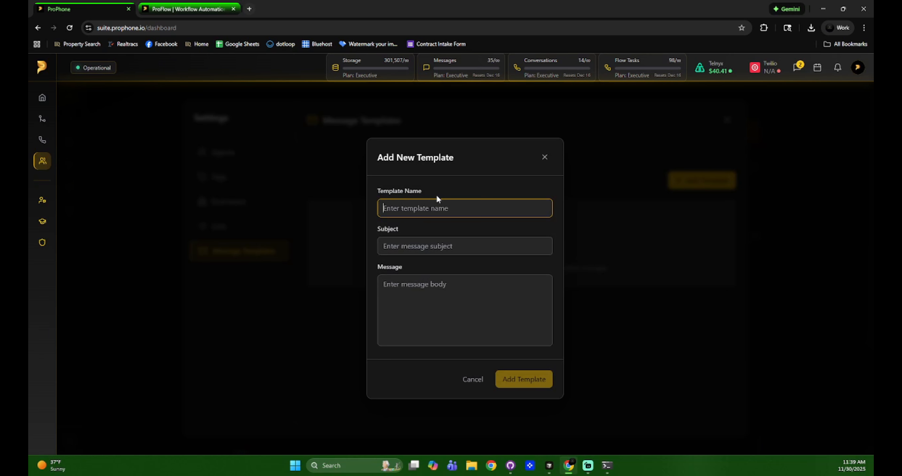
text(Test)
click(433, 248)
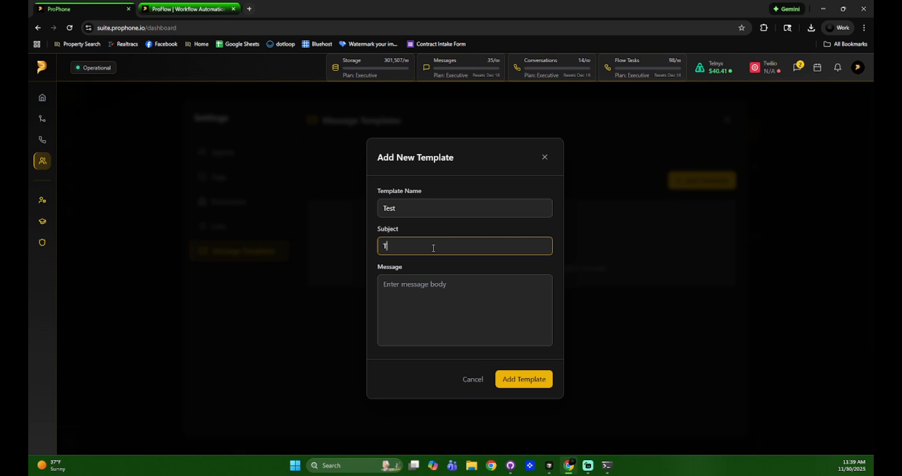
key(Tab)
text(Te)
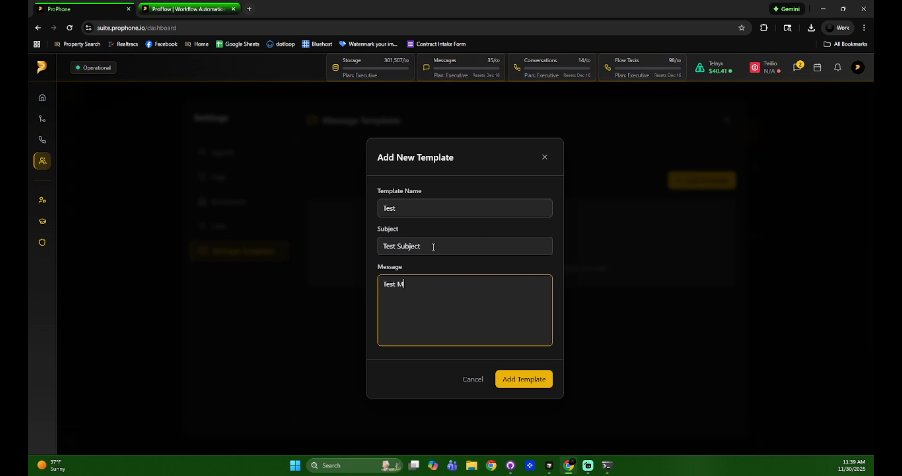
click(528, 371)
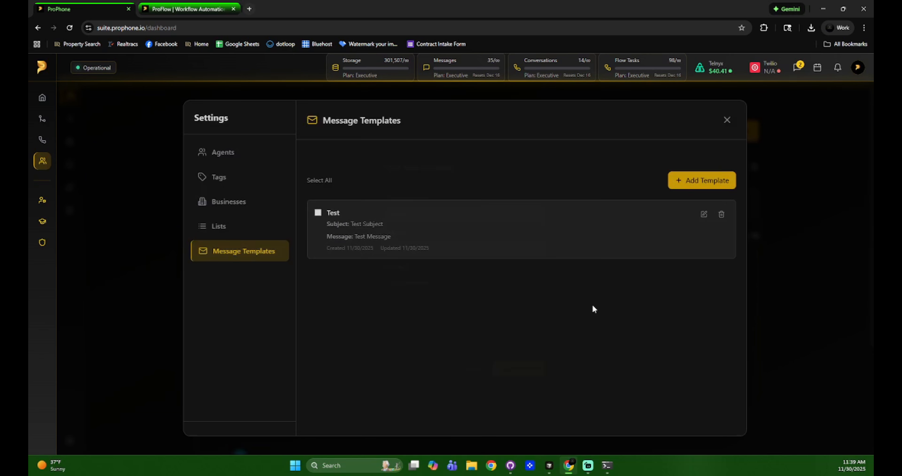
click(728, 120)
Set up Send Via Webhook using the Test template's subject and message to Contact Webhook Tutorial
click(725, 162)
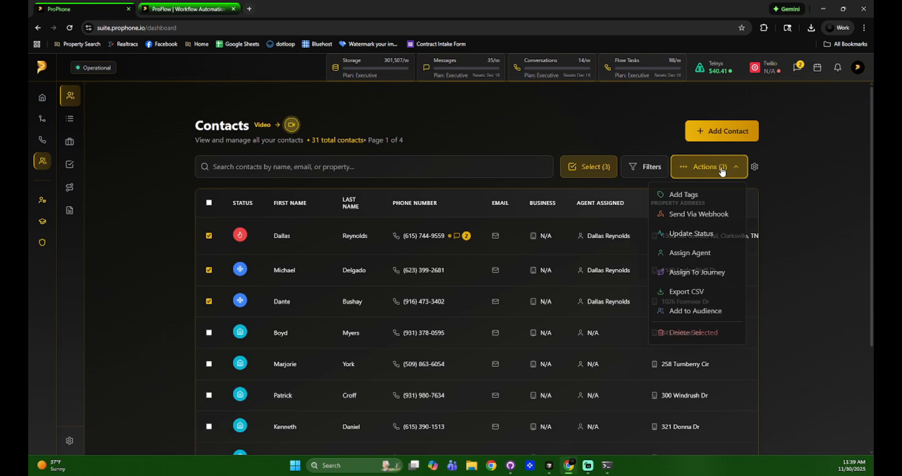
click(721, 210)
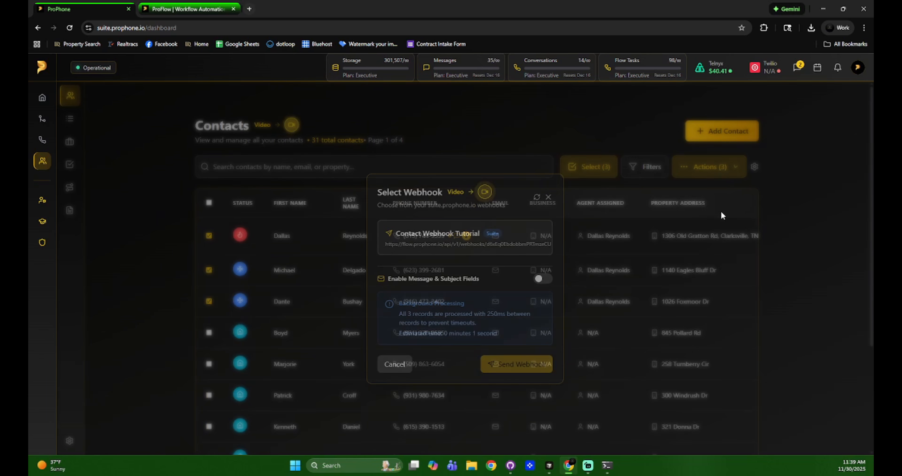
click(541, 279)
click(486, 225)
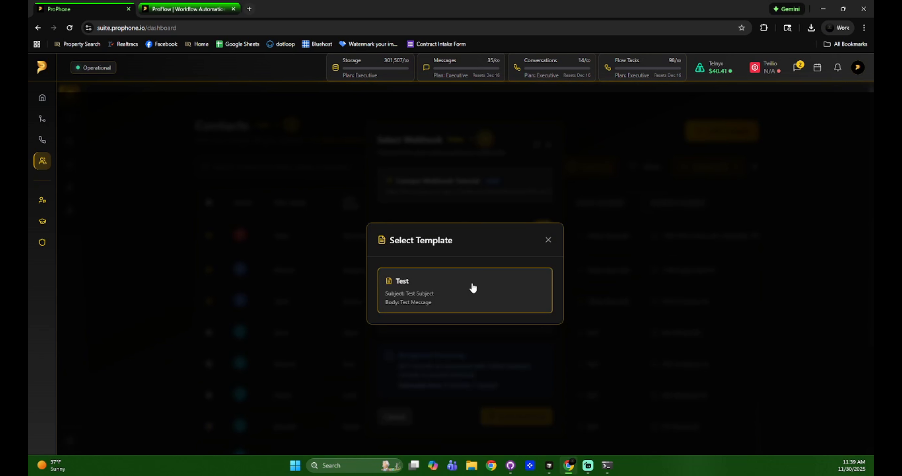
click(471, 289)
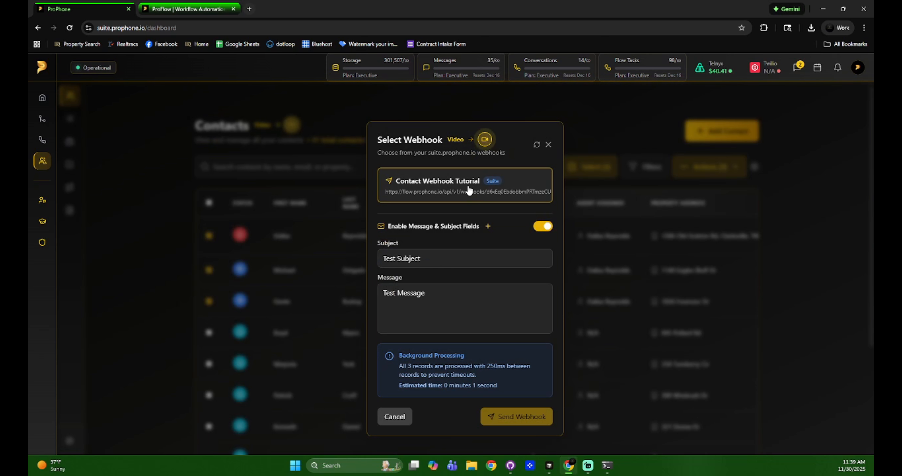
click(469, 191)
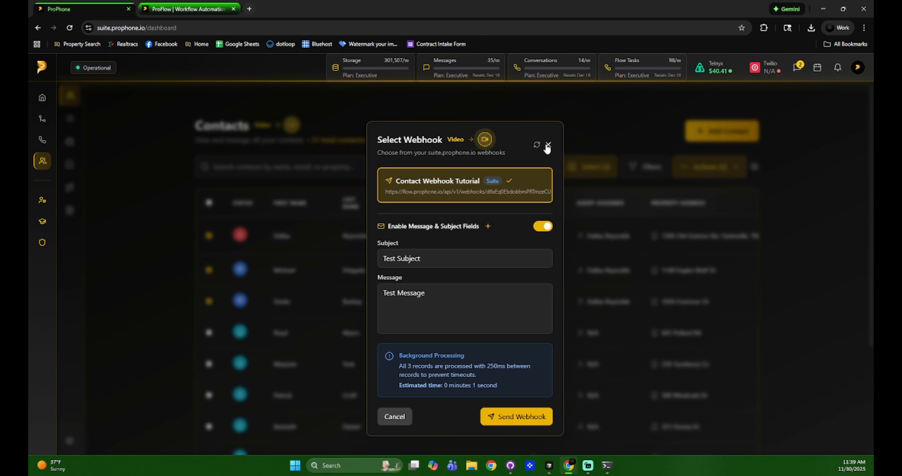
Review the configured webhooks in account settings, closing the test payload without sending
click(857, 68)
click(808, 155)
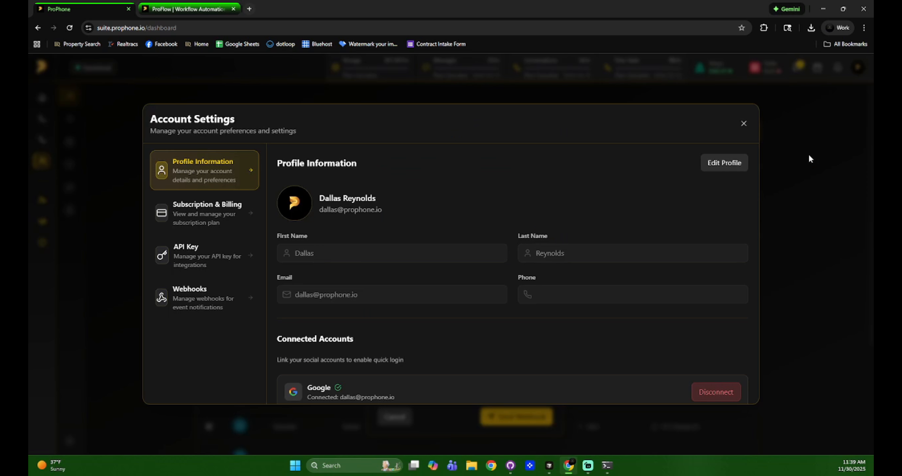
click(203, 298)
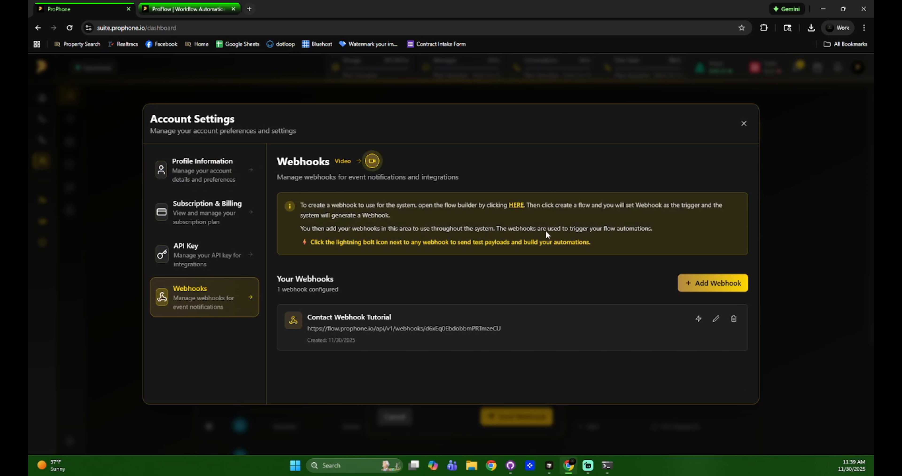
click(698, 318)
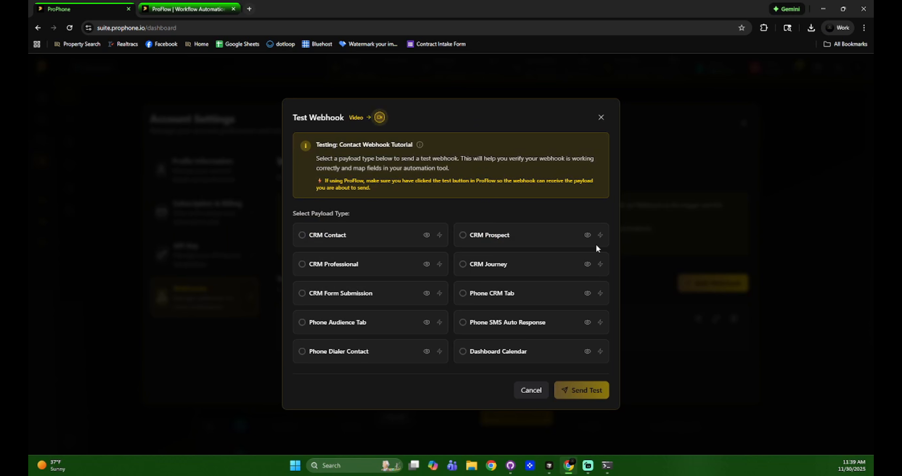
click(601, 117)
click(745, 124)
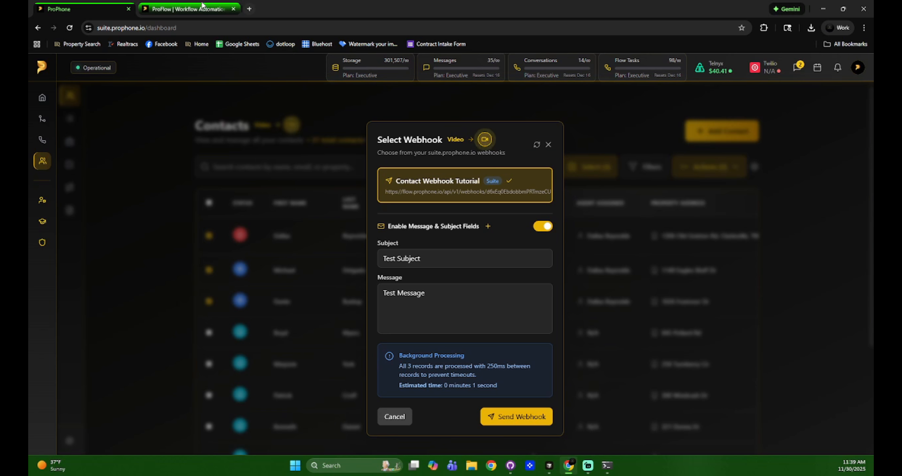
Set ProFlow's Catch Webhook to listen for a retest, then send the three contacts from ProPhone
click(167, 4)
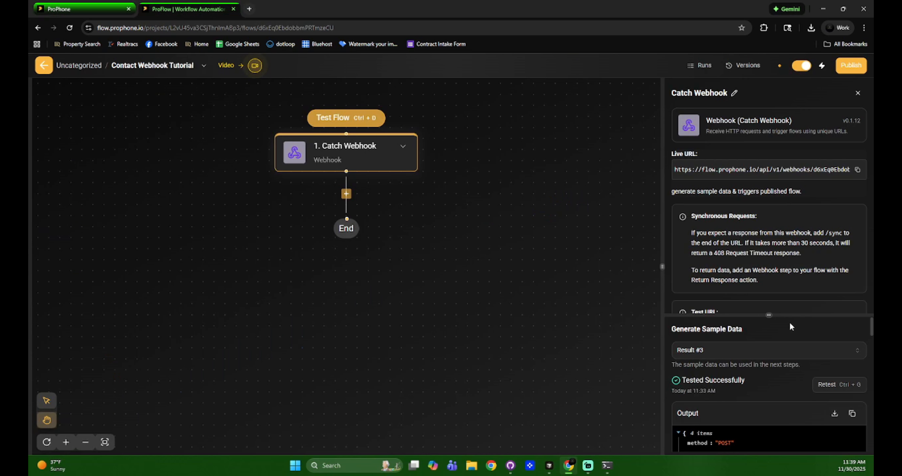
drag(769, 316, 769, 109)
click(833, 180)
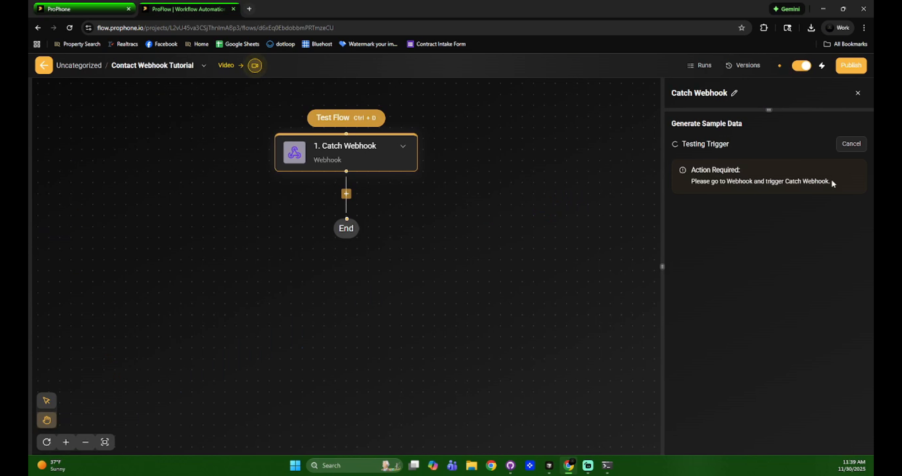
click(102, 9)
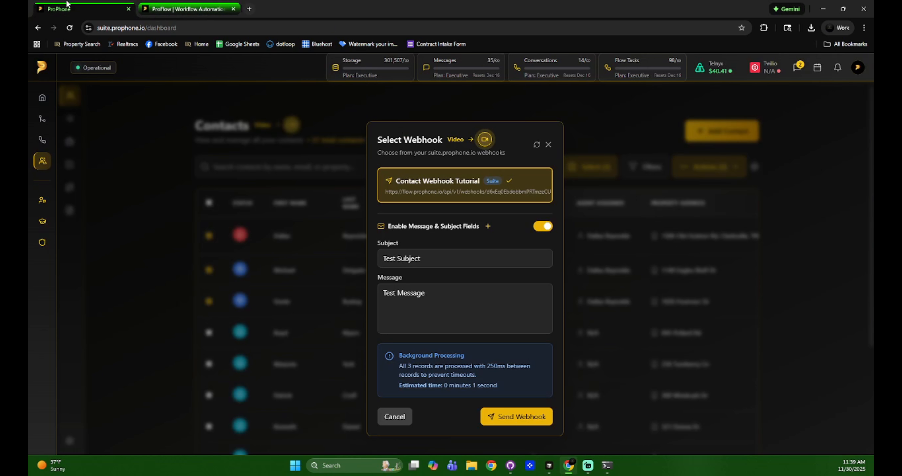
click(520, 416)
Review the received output JSON with Test Subject and Test Message, then return to ProPhone
key(ctrl+Tab)
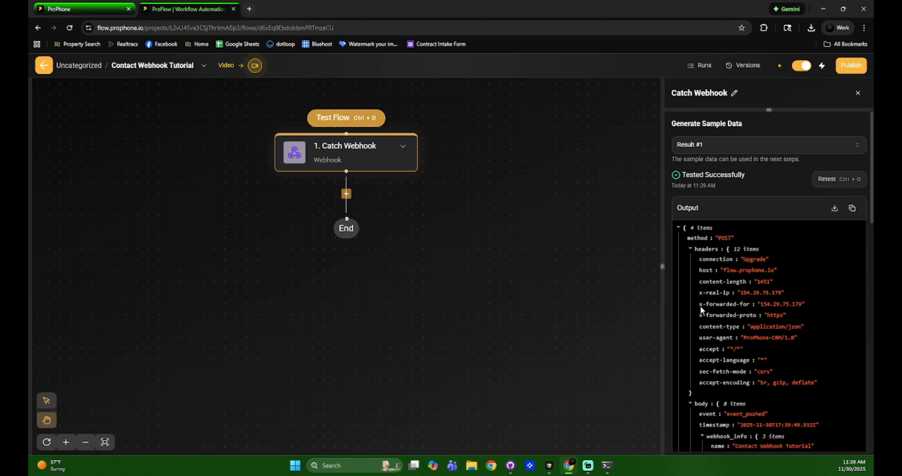
drag(639, 267, 381, 266)
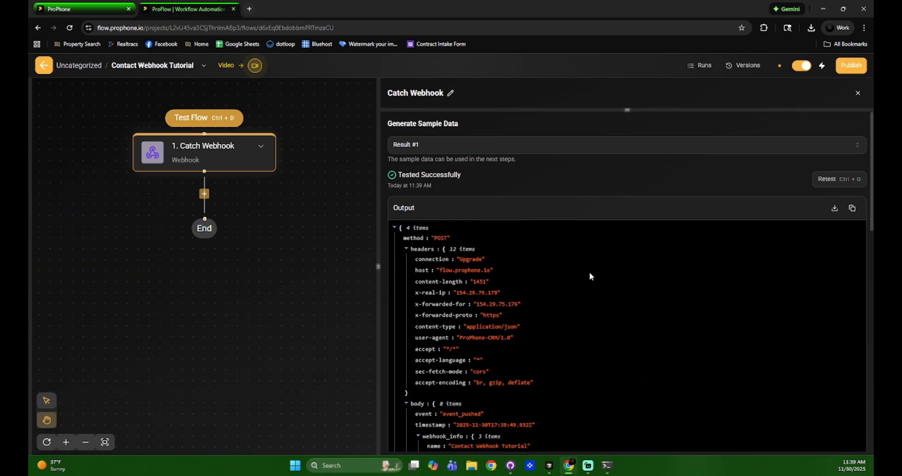
scroll(589, 271, down, 6)
scroll(622, 224, up, 6)
scroll(566, 337, down, 8)
scroll(530, 297, down, 10)
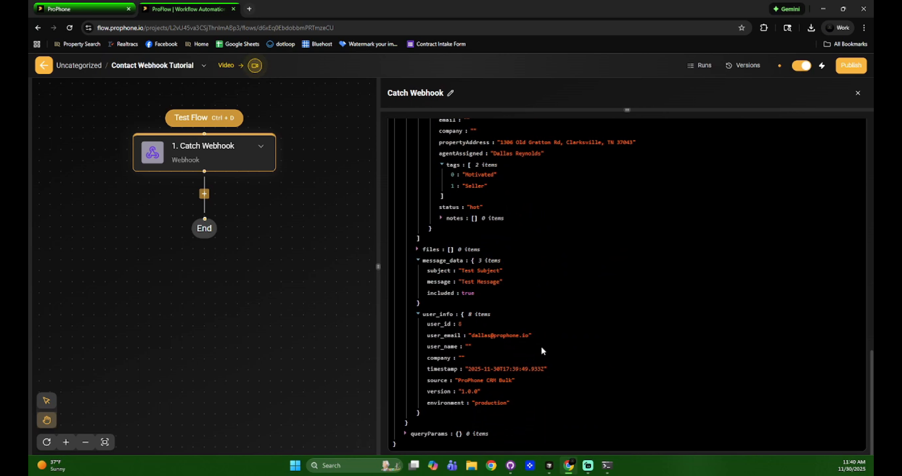
scroll(542, 347, up, 18)
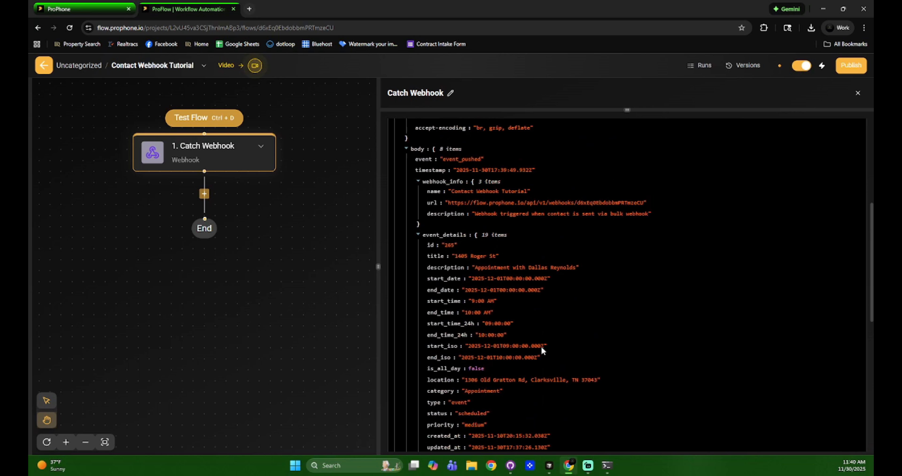
scroll(627, 112, up, 5)
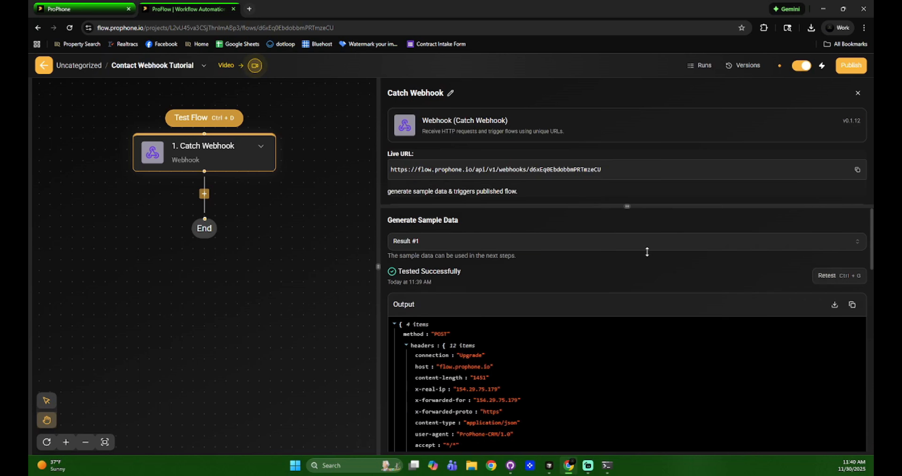
click(79, 8)
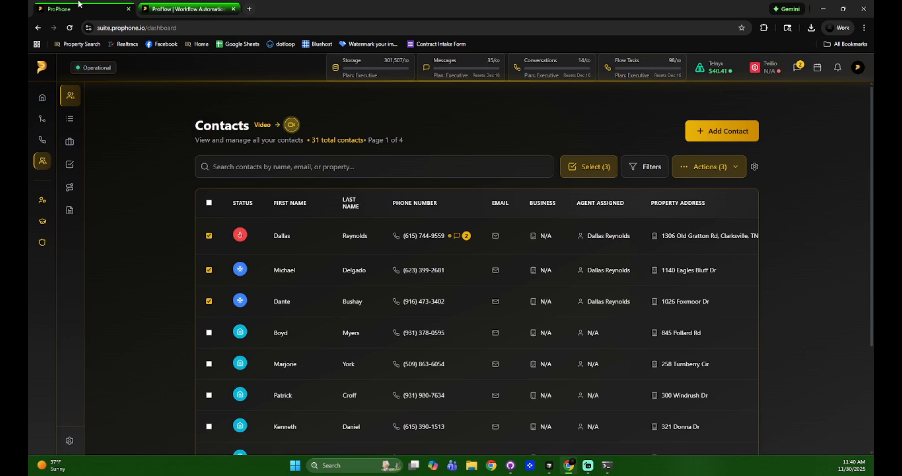
Open Send Via Webhook for the selected contacts and toggle the subject and message fields on and off
click(714, 168)
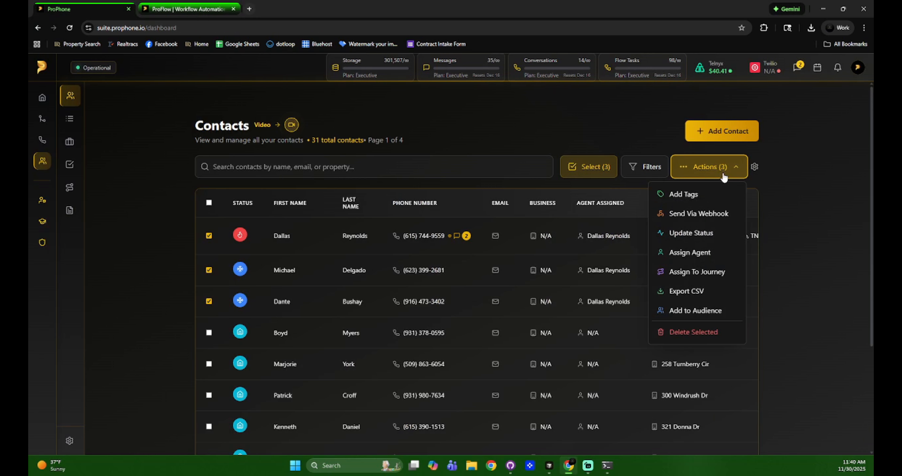
click(713, 214)
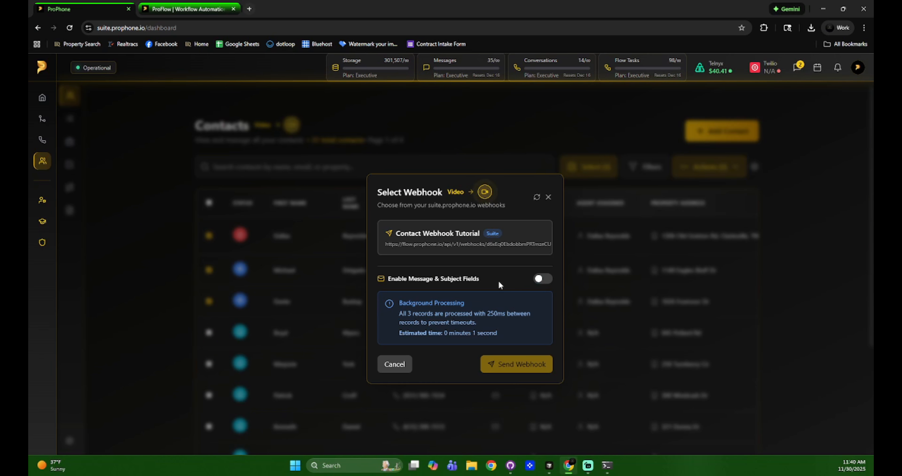
click(542, 279)
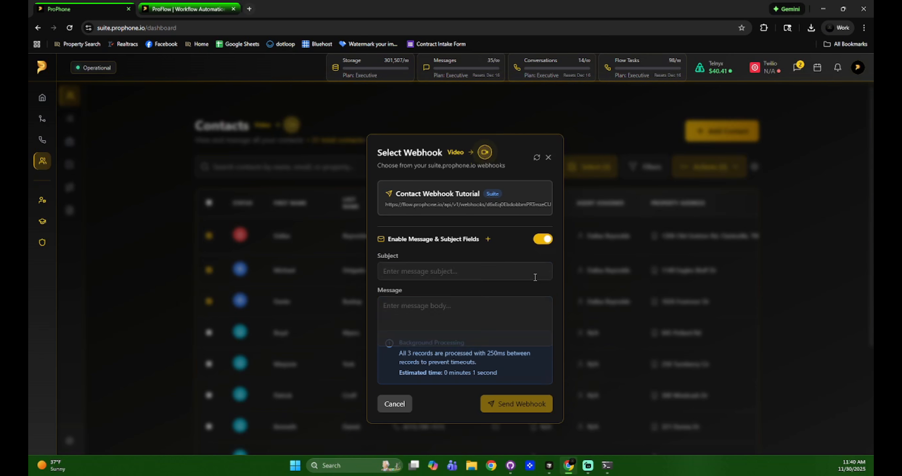
click(542, 227)
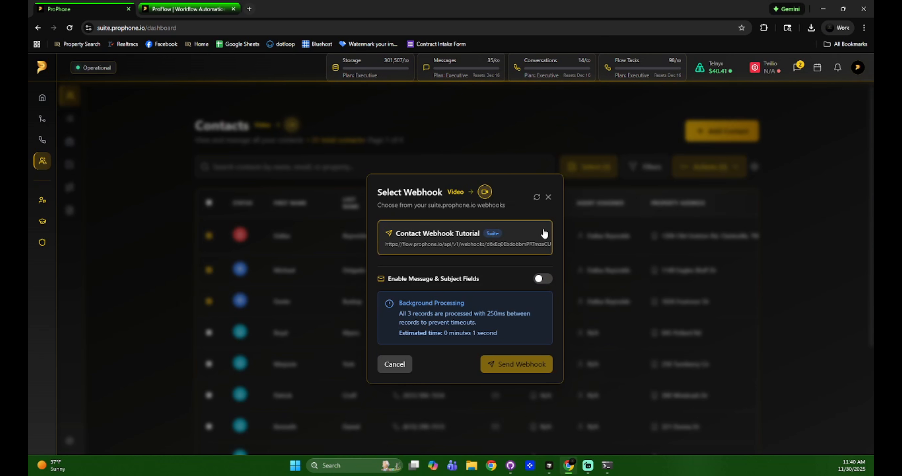
Close the webhook dialog without sending and bring up Update Status for the three selected contacts
click(547, 200)
click(719, 171)
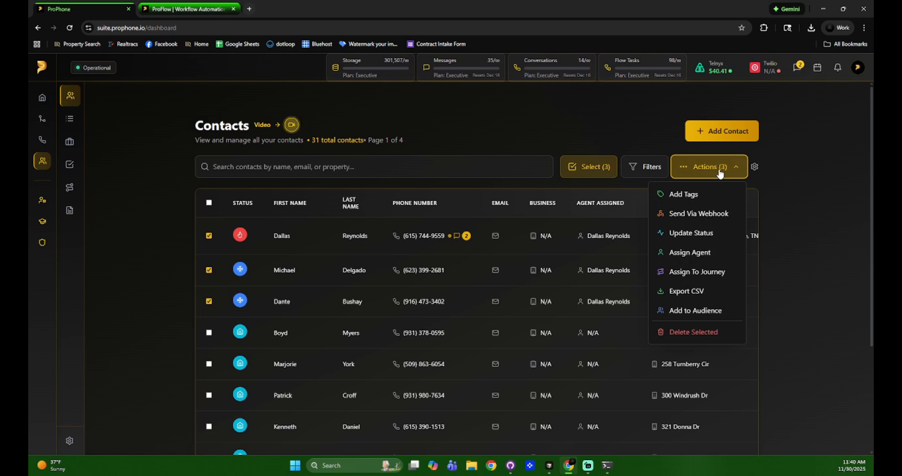
click(711, 233)
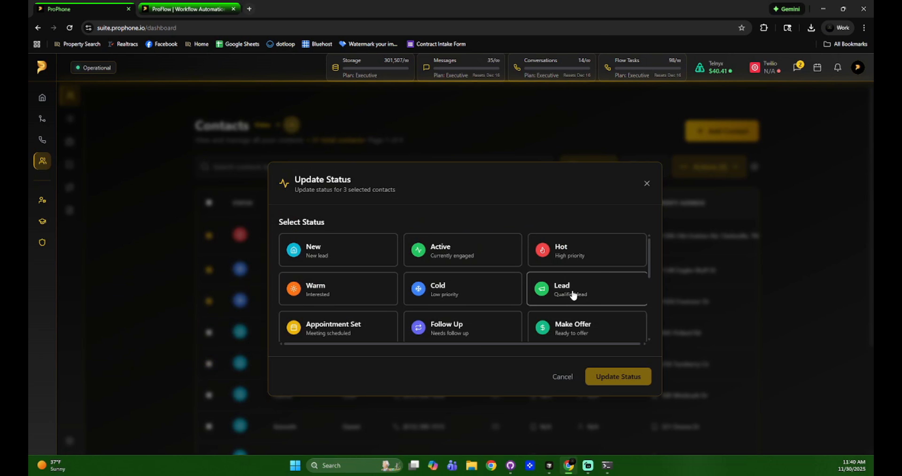
Apply the Ghost status to the three selected contacts
scroll(572, 294, down, 4)
scroll(572, 289, up, 3)
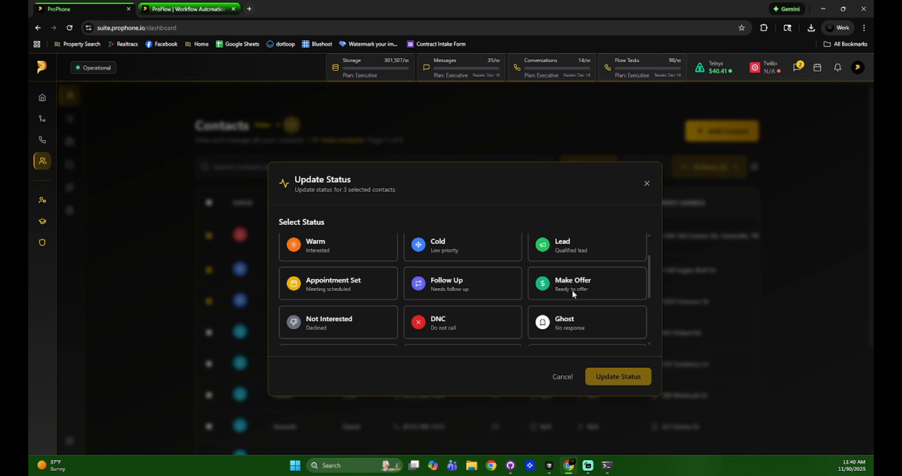
click(575, 323)
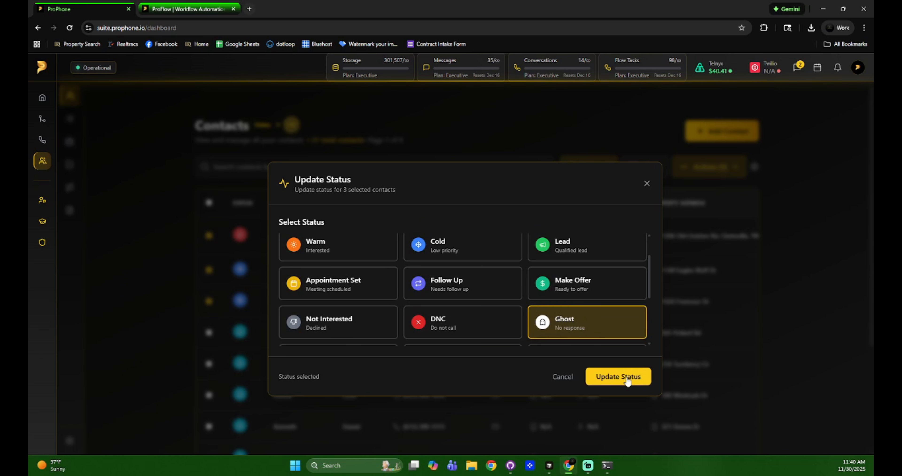
click(620, 375)
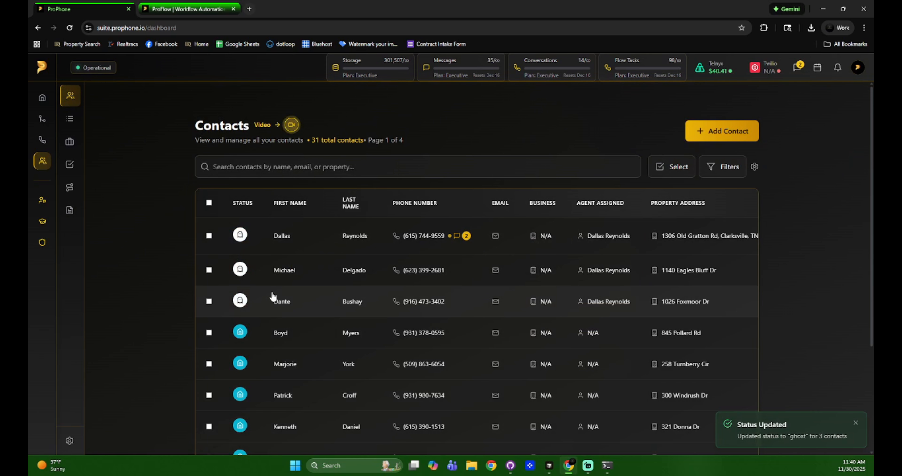
click(240, 234)
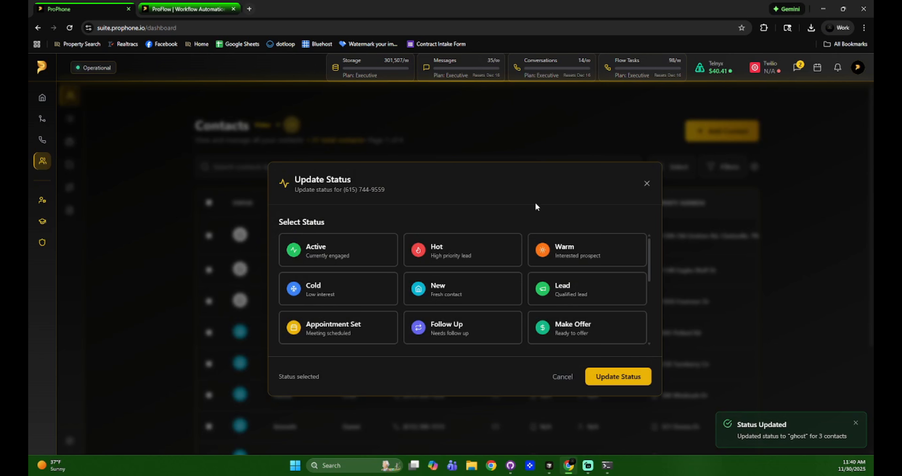
Change the first contact's status from Ghost to Assigned
click(647, 183)
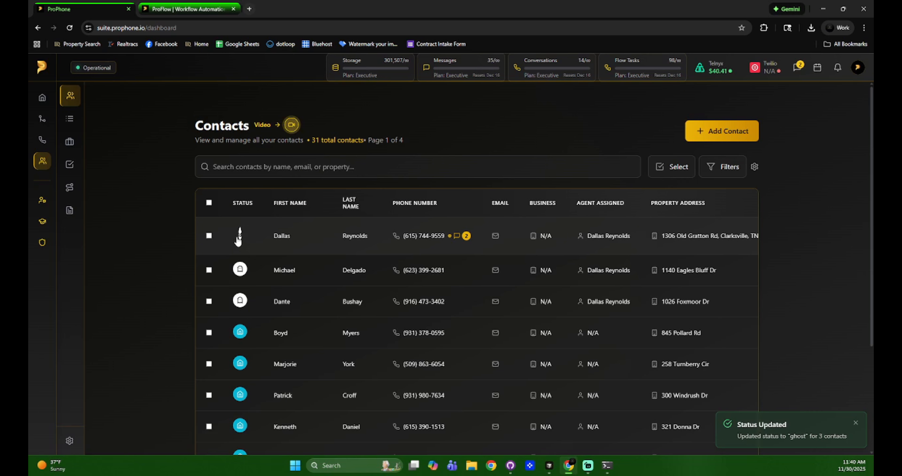
click(239, 235)
scroll(440, 249, down, 5)
scroll(517, 264, up, 1)
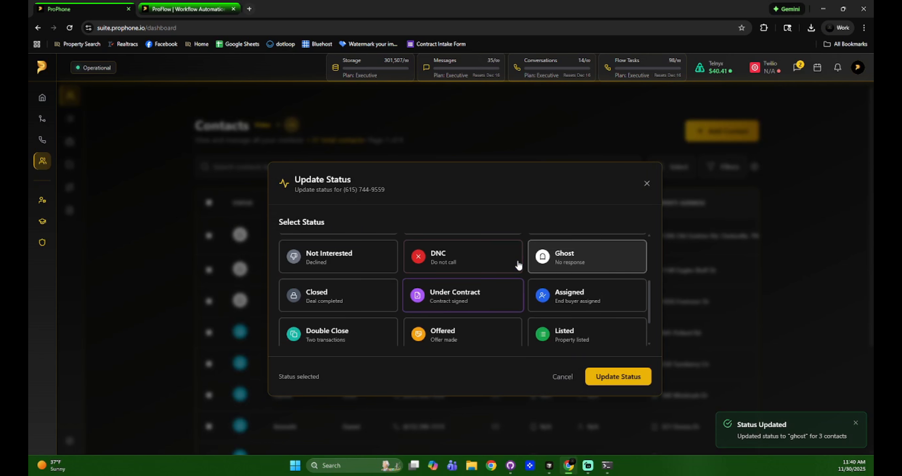
click(567, 301)
click(611, 378)
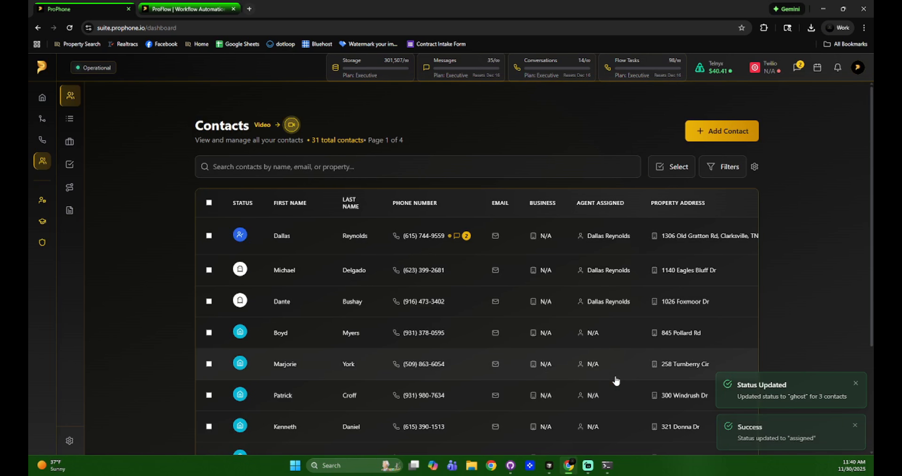
Tick the top three contacts and assign them the account's only available agent
click(209, 236)
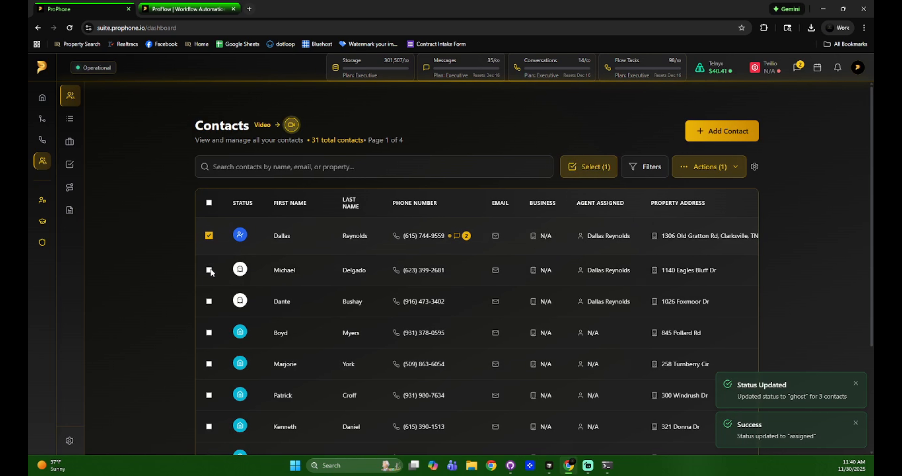
click(209, 270)
click(209, 302)
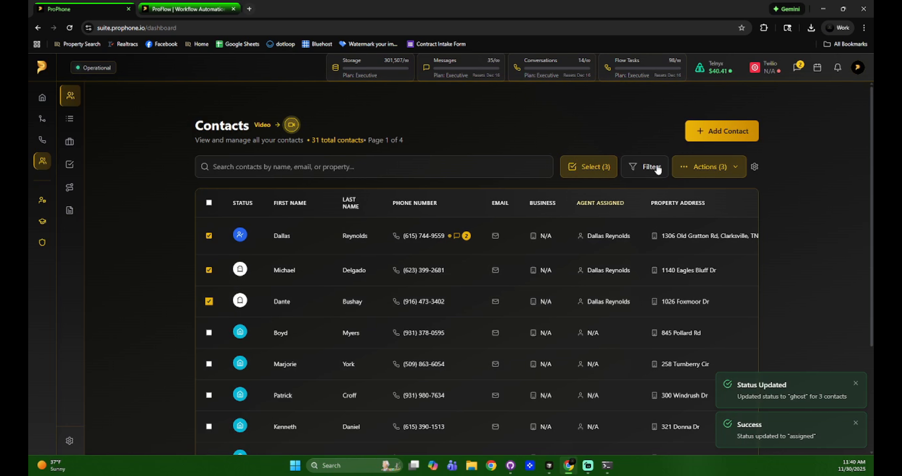
click(705, 165)
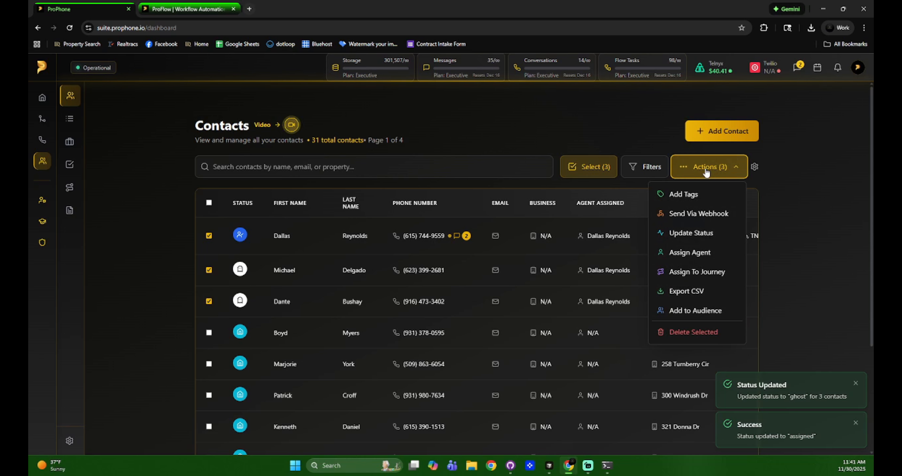
click(718, 255)
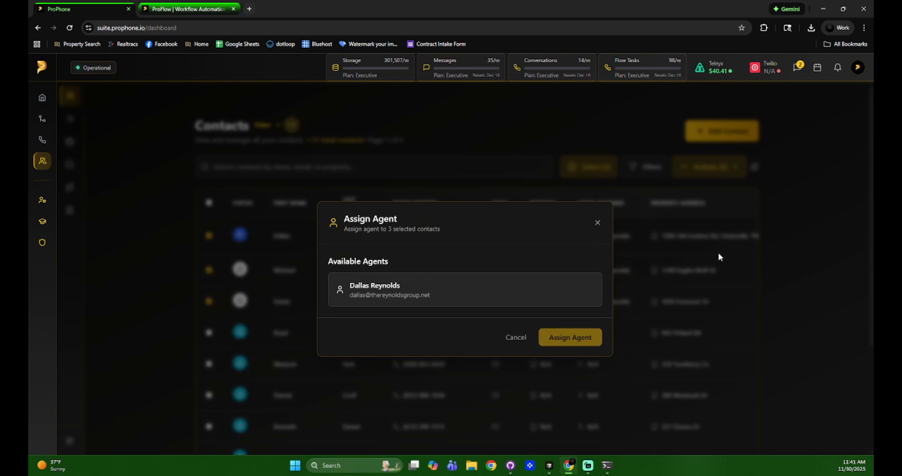
click(524, 295)
click(569, 338)
scroll(587, 324, down, 1)
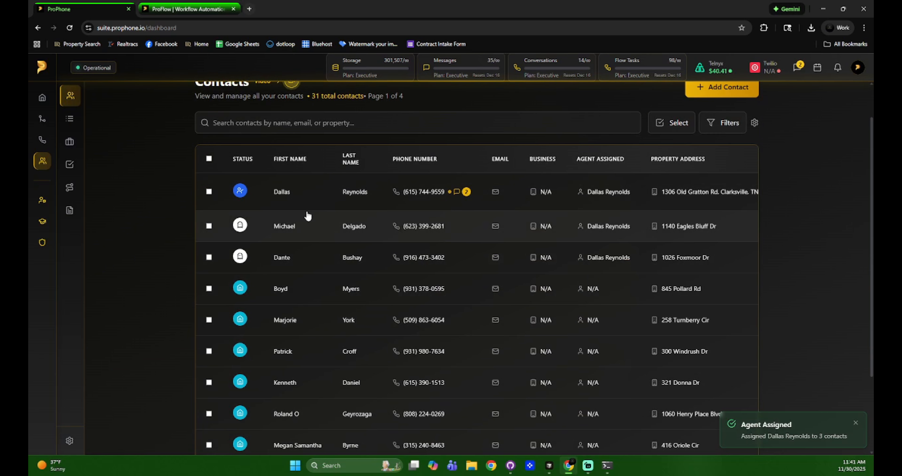
Tick the top three contacts, then open Assign To Journey and close it without assigning
click(209, 191)
click(209, 227)
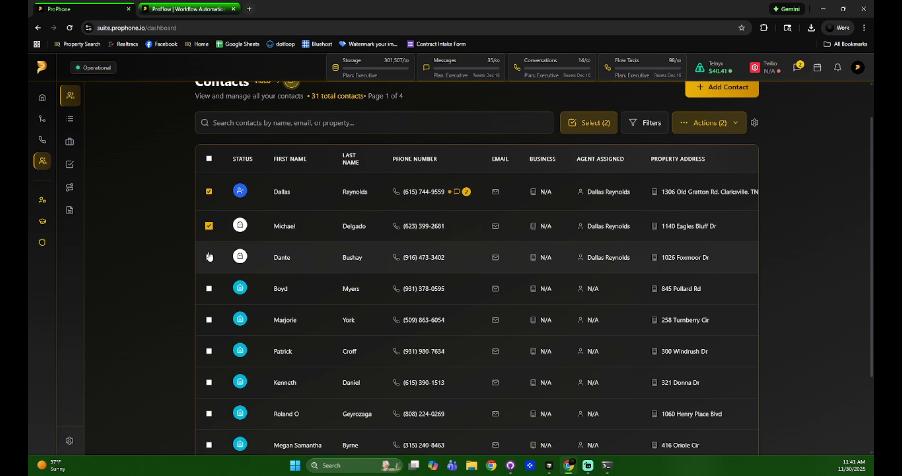
click(206, 257)
click(811, 130)
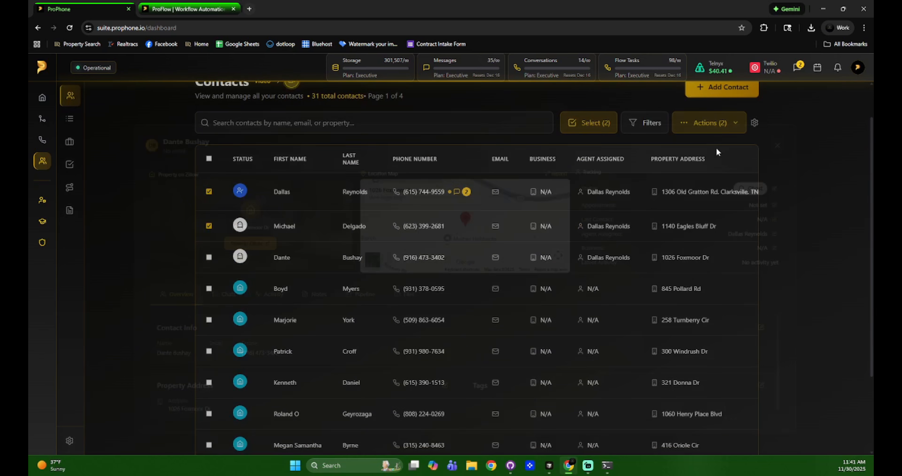
click(209, 257)
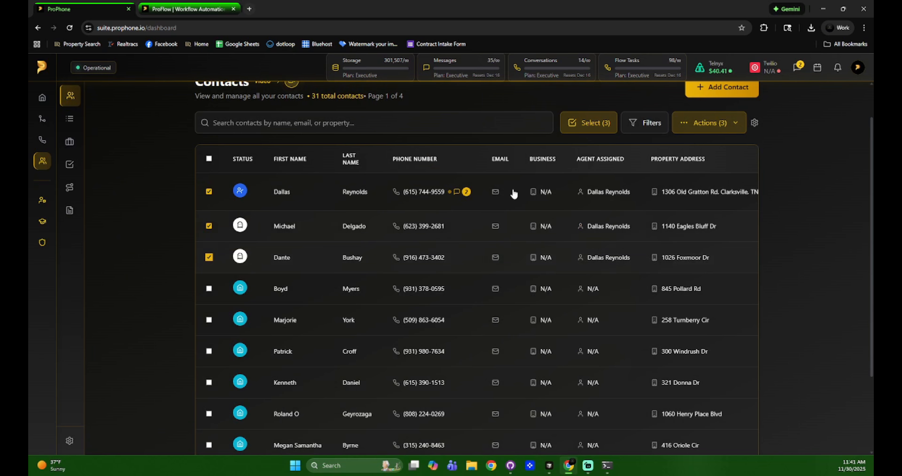
click(704, 122)
click(692, 228)
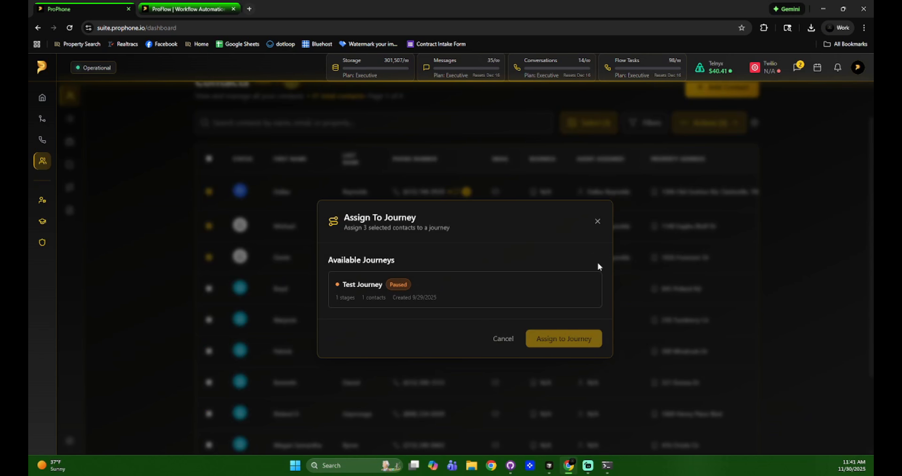
click(597, 226)
Check the Journeys page, return to Contacts and re-tick the top three contacts
mouse_move(70, 178)
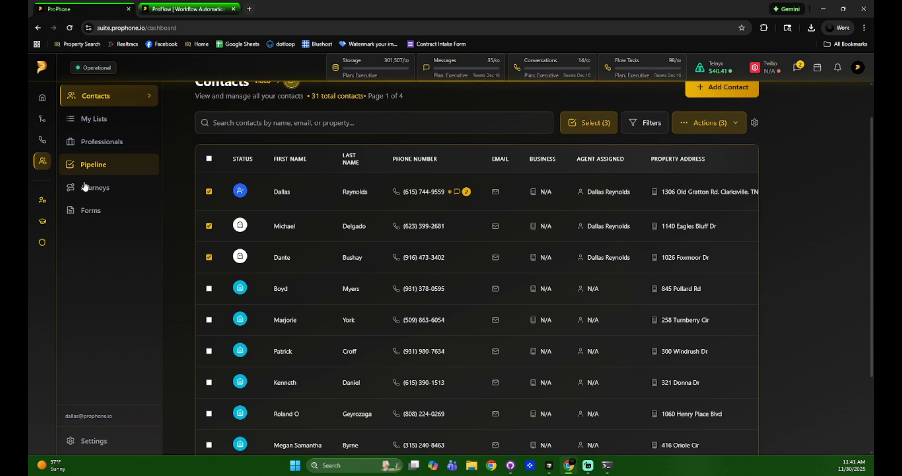
click(95, 187)
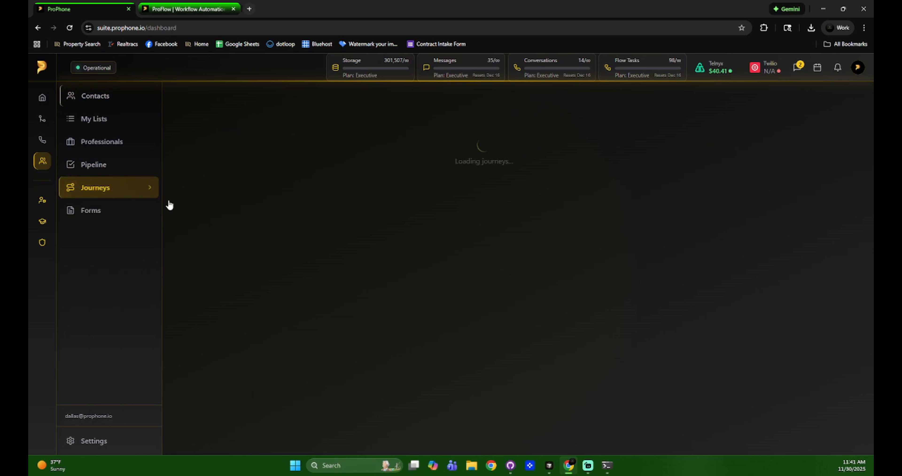
click(72, 101)
click(209, 235)
click(209, 270)
click(209, 301)
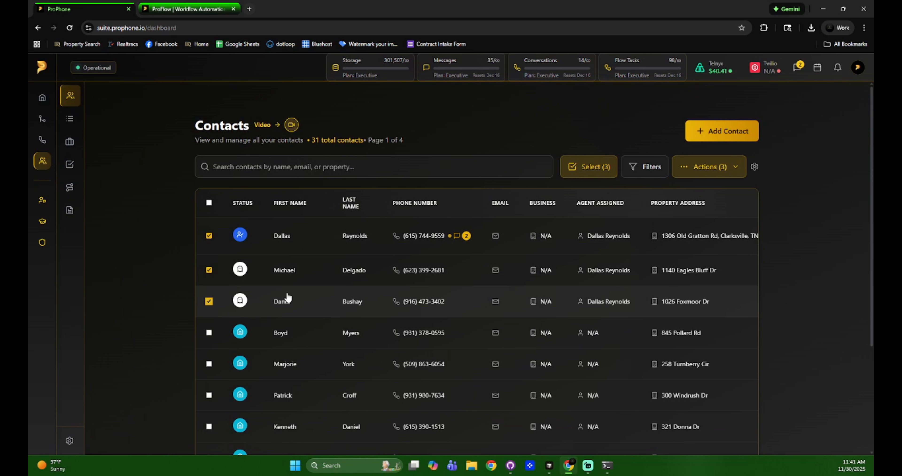
Add the three selected contacts to Test Journey
click(714, 172)
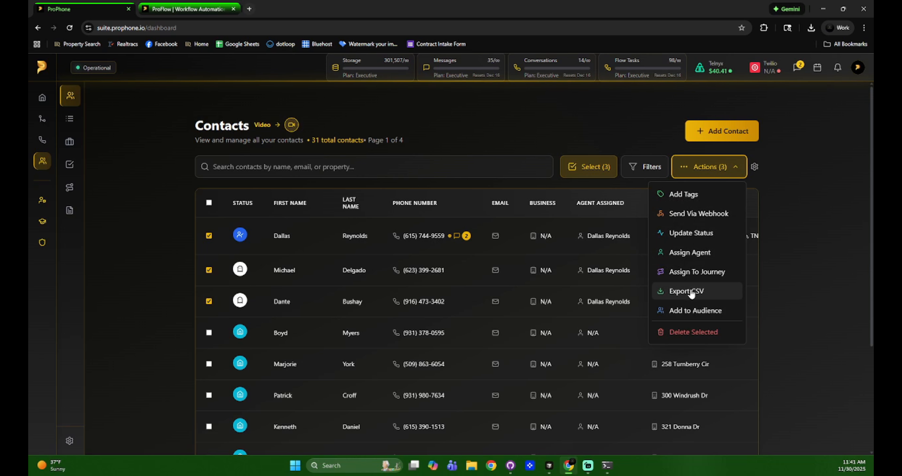
click(696, 273)
click(429, 298)
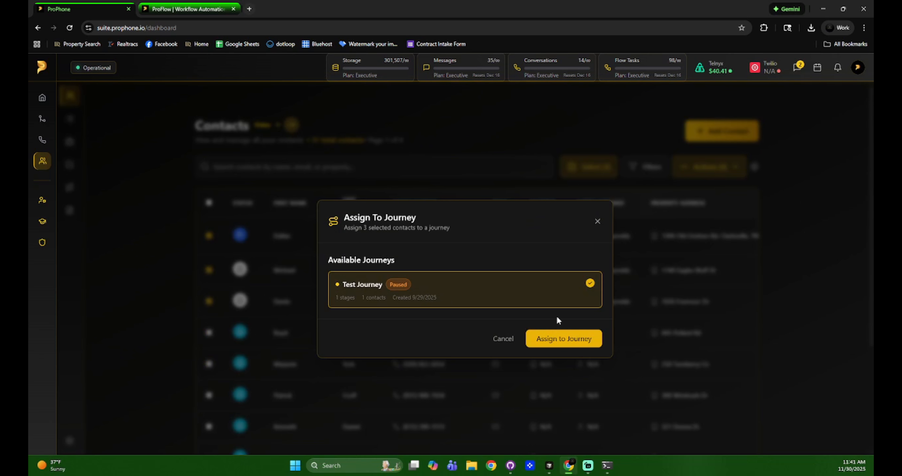
click(560, 341)
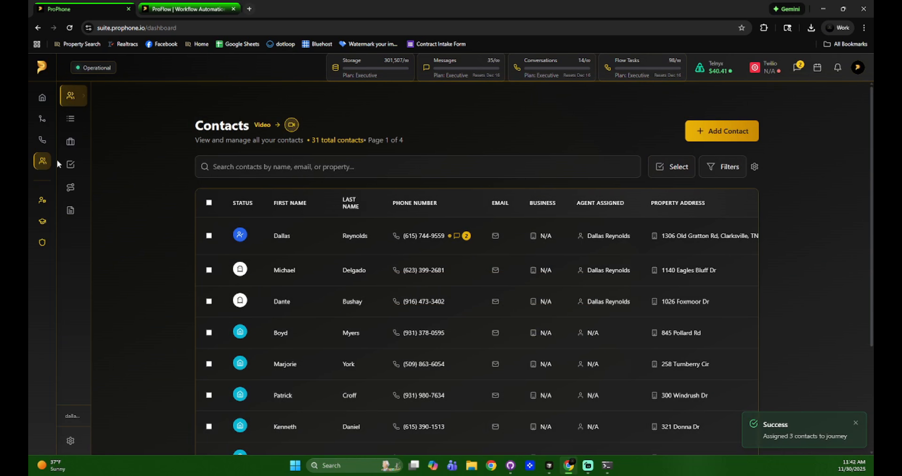
Review Test Journey's contacts, each at Stage 1 of 1, then return to the contacts list
click(98, 187)
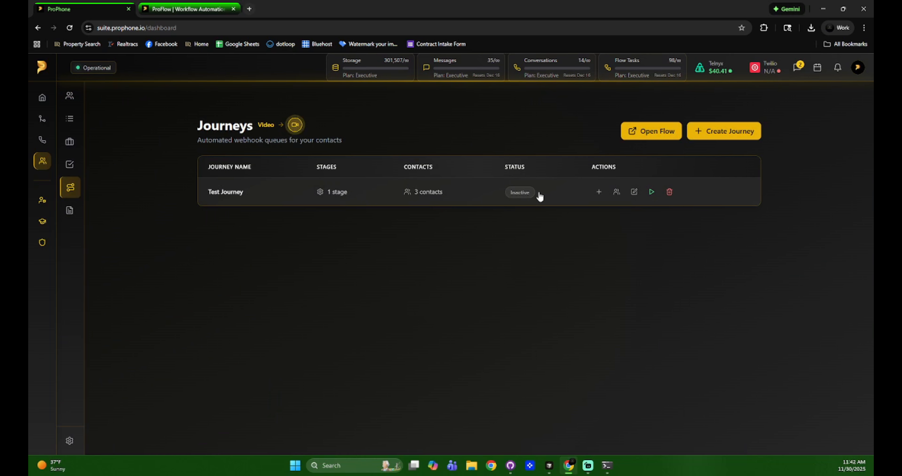
click(536, 198)
mouse_move(394, 396)
mouse_down()
mouse_move(646, 389)
mouse_move(384, 383)
mouse_up()
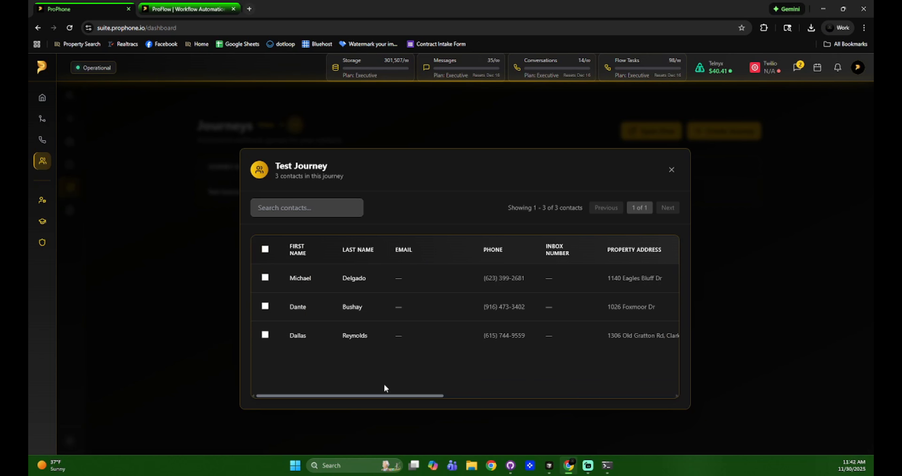
click(670, 174)
click(70, 96)
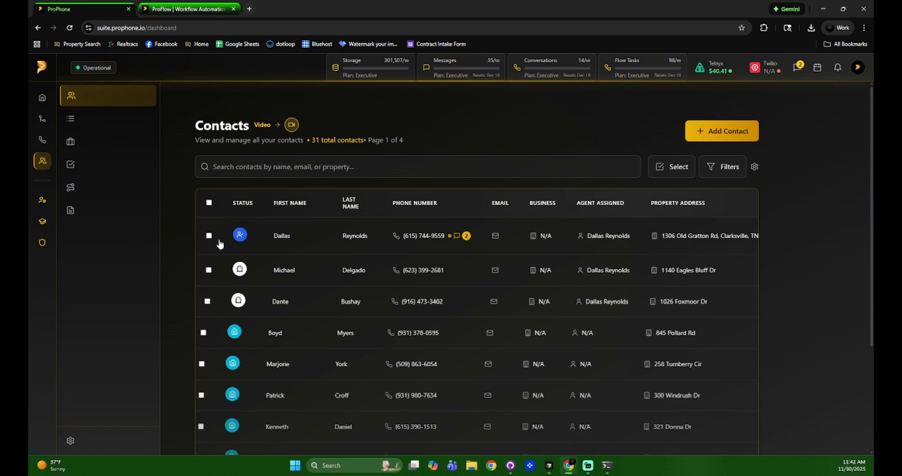
Export the three selected contacts to a contacts_export CSV file
click(209, 235)
click(208, 270)
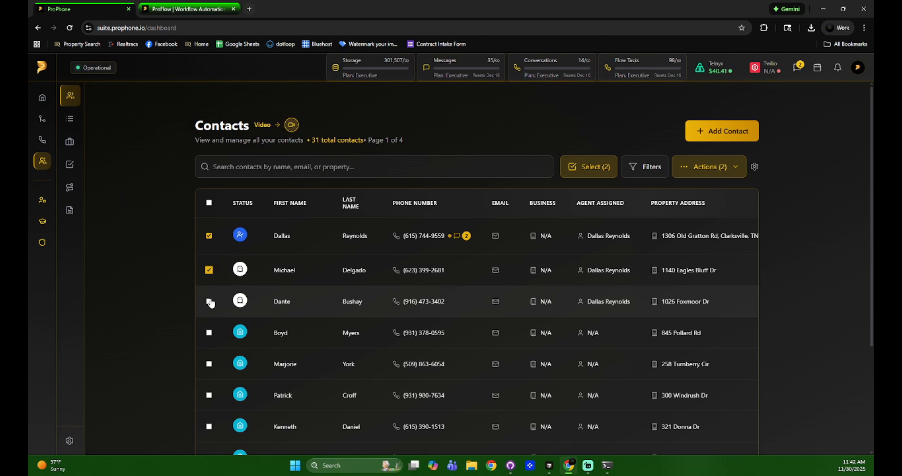
click(704, 166)
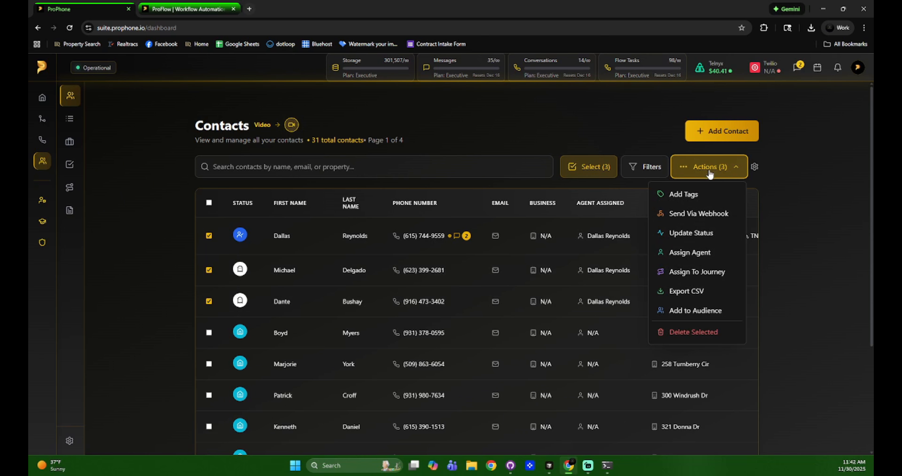
click(696, 295)
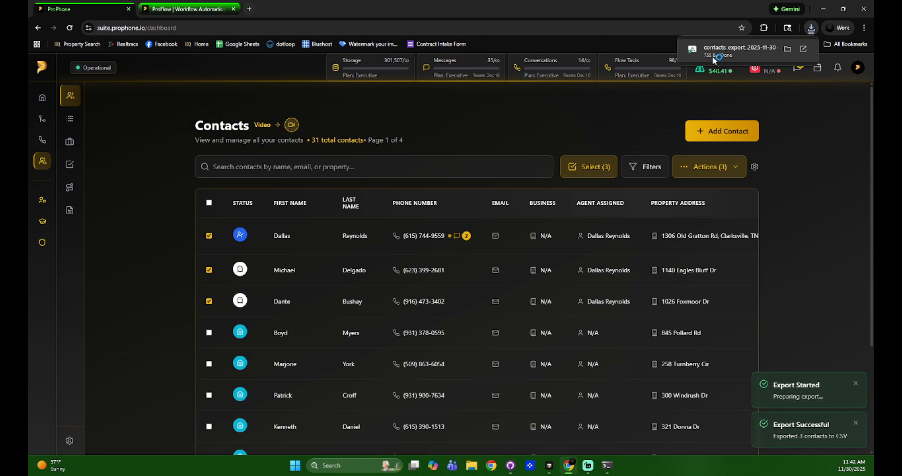
Review contacts_export_2025-11-30 in Excel with column E widened, closing it unsaved
click(713, 56)
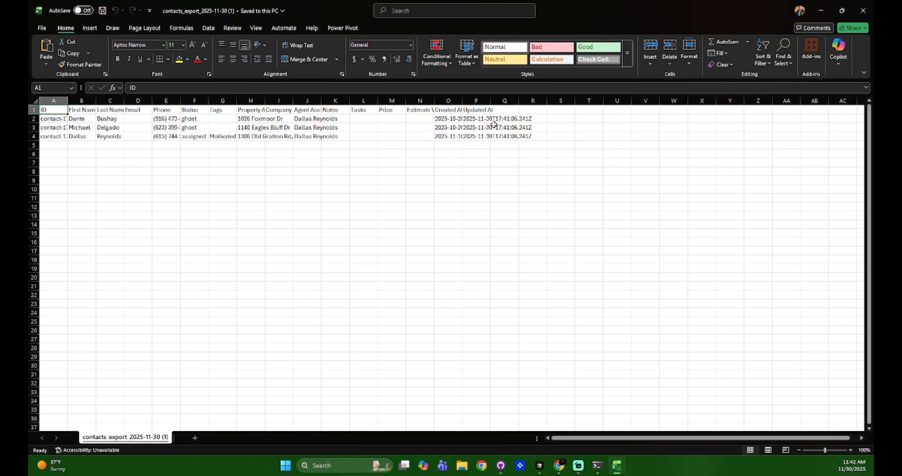
drag(182, 101, 275, 101)
click(214, 197)
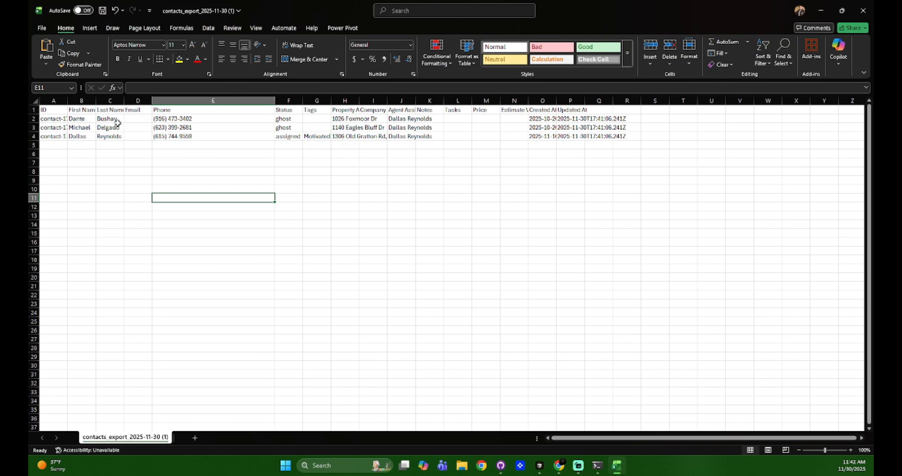
click(863, 11)
click(483, 296)
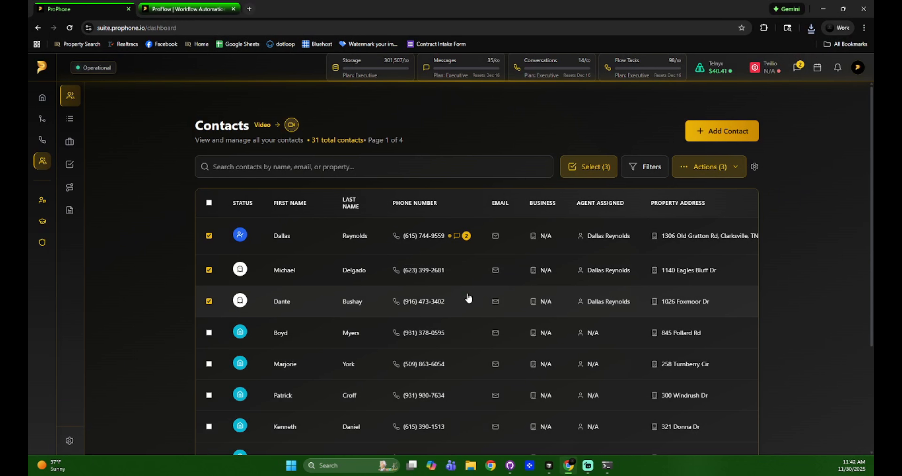
Add the three selected contacts to Test Audience and close the audience dialog
click(704, 169)
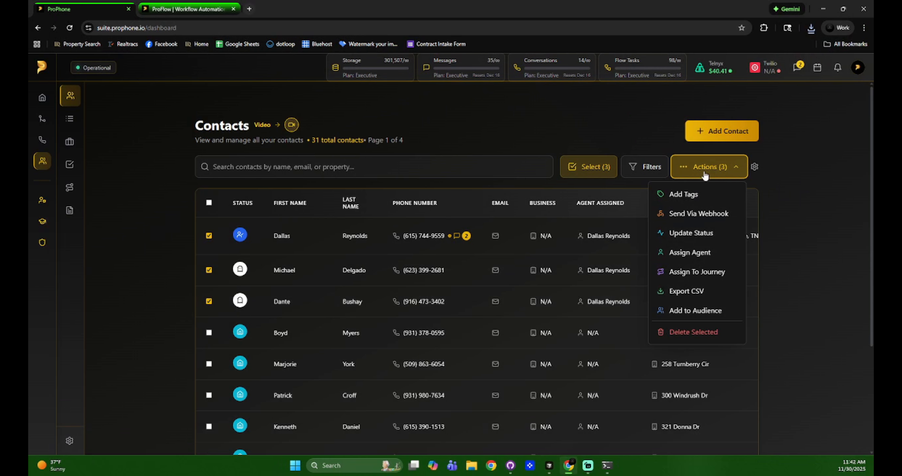
click(694, 311)
click(400, 266)
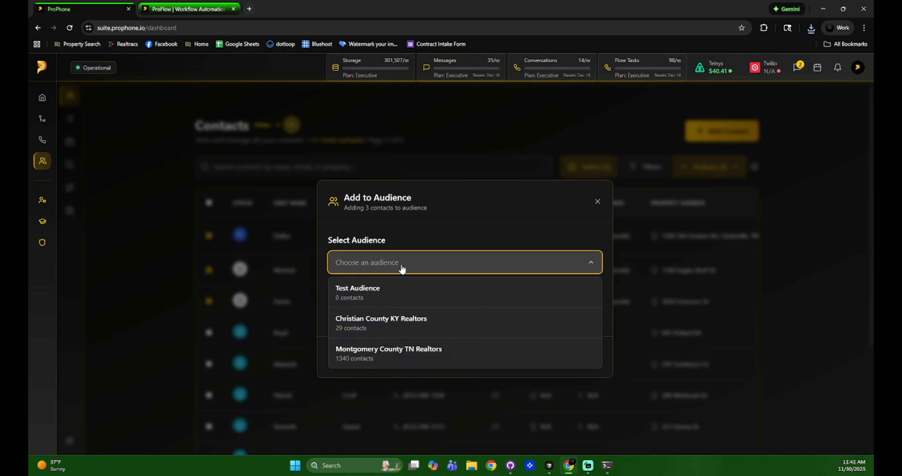
click(392, 295)
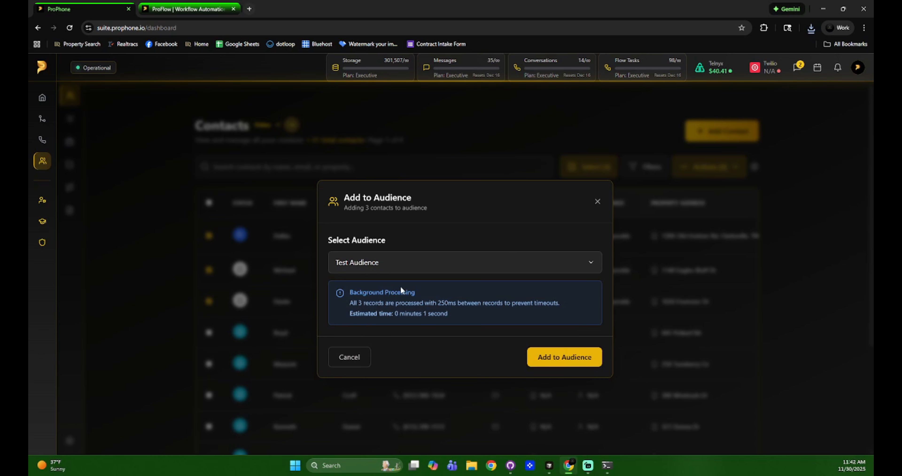
click(544, 363)
click(597, 207)
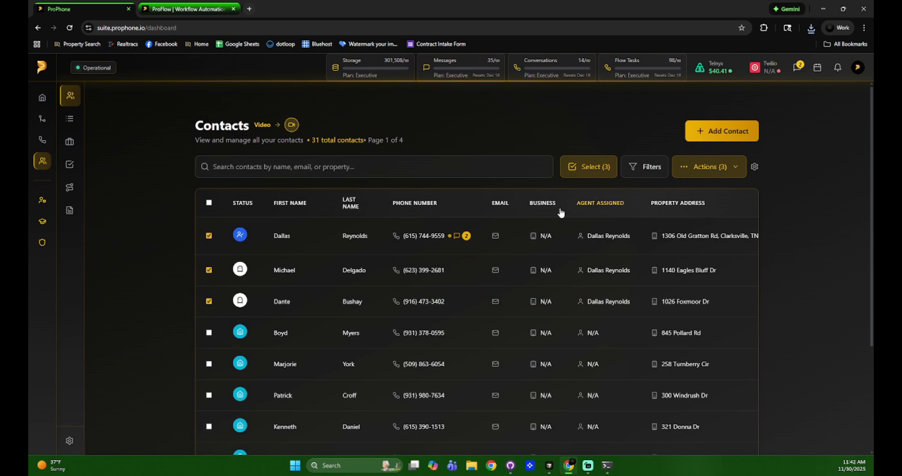
mouse_move(81, 115)
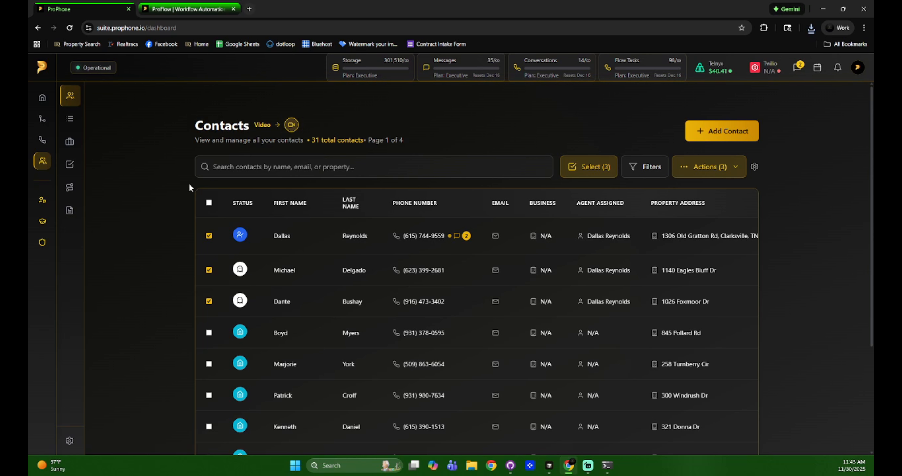
Clear the contact selection and open Test Audience under Phone > SMS Campaign > Audiences
click(209, 203)
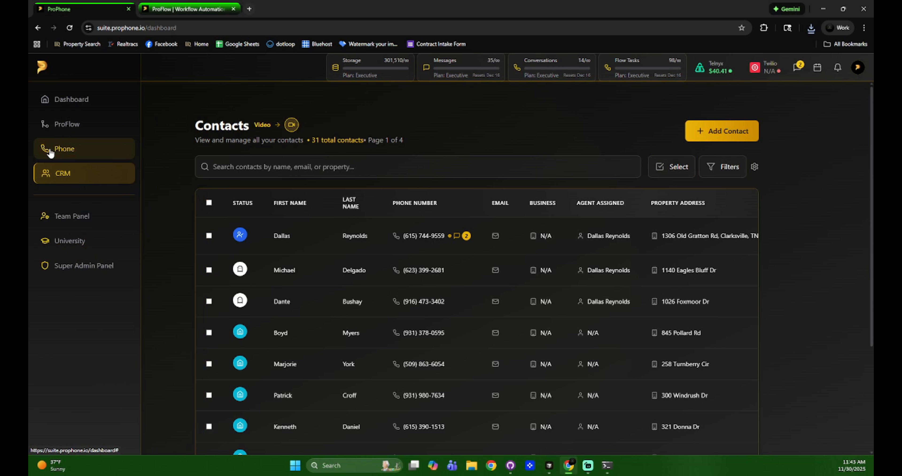
click(51, 146)
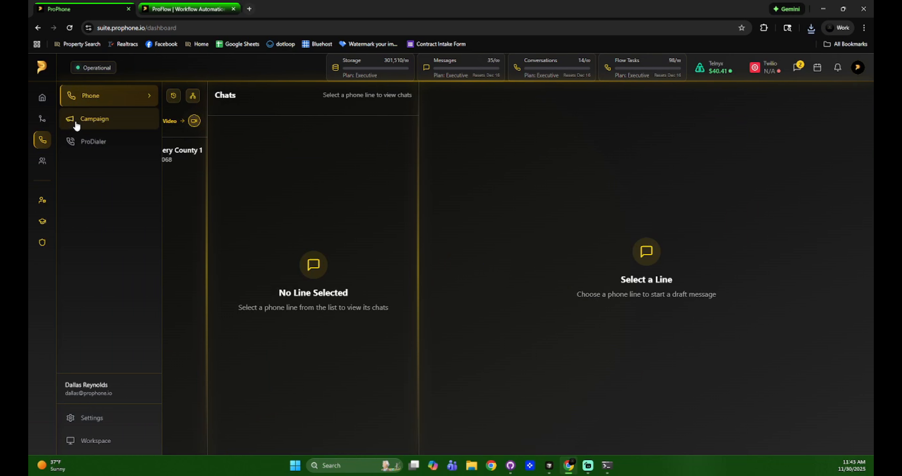
click(74, 119)
click(216, 140)
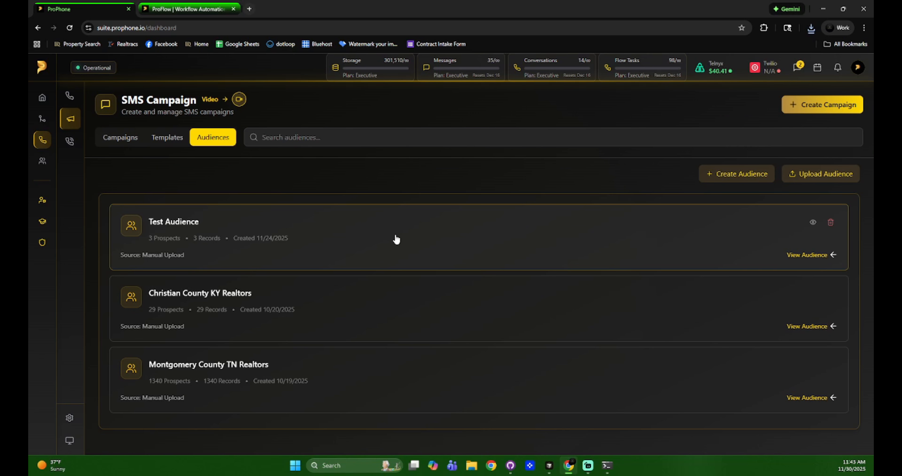
click(396, 239)
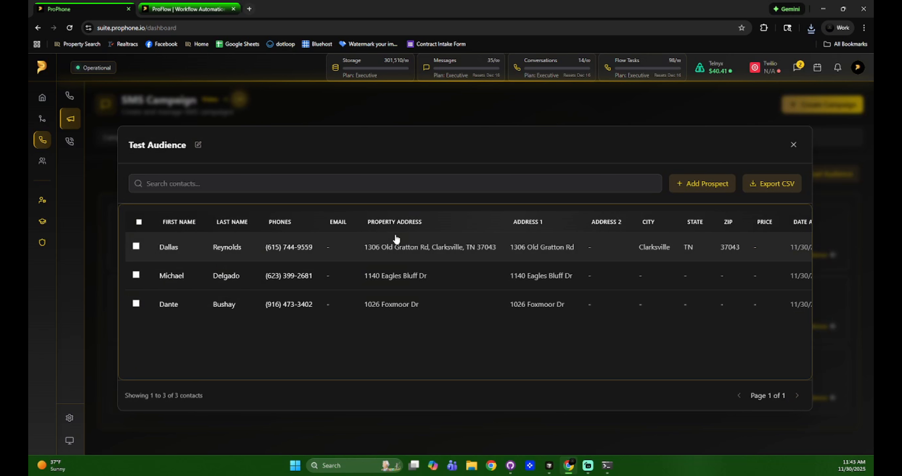
Delete all three contacts from Test Audience and close its details
click(139, 221)
click(728, 189)
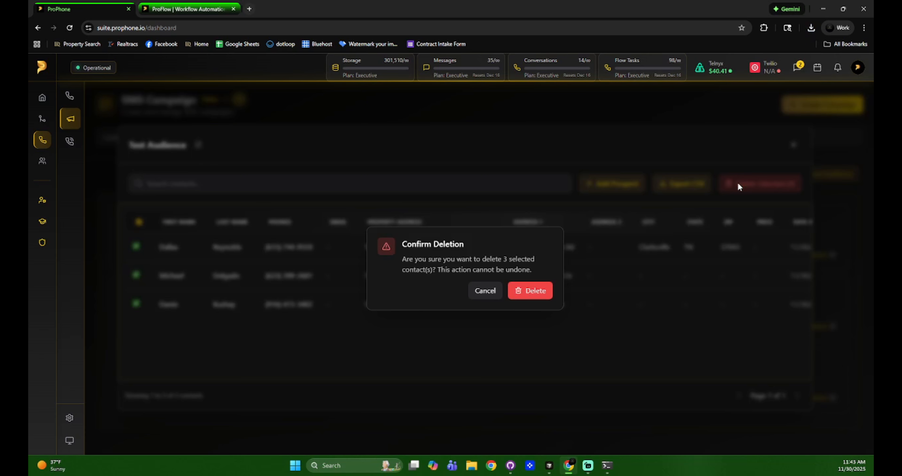
click(530, 295)
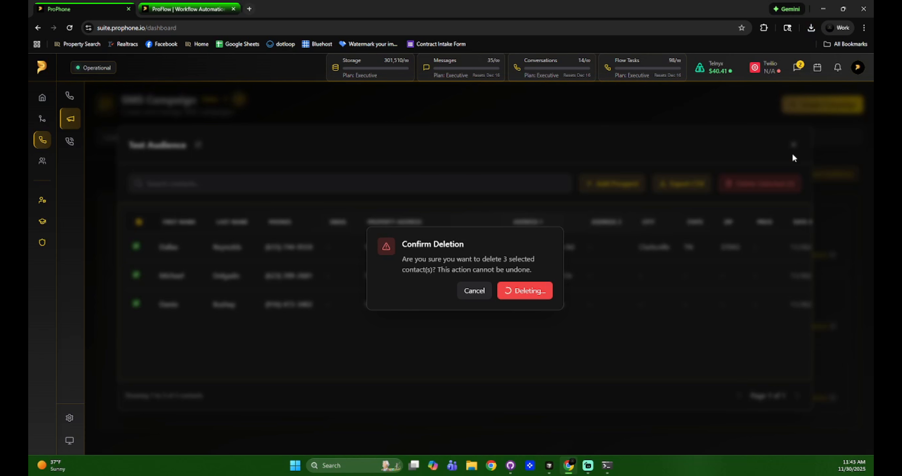
click(793, 177)
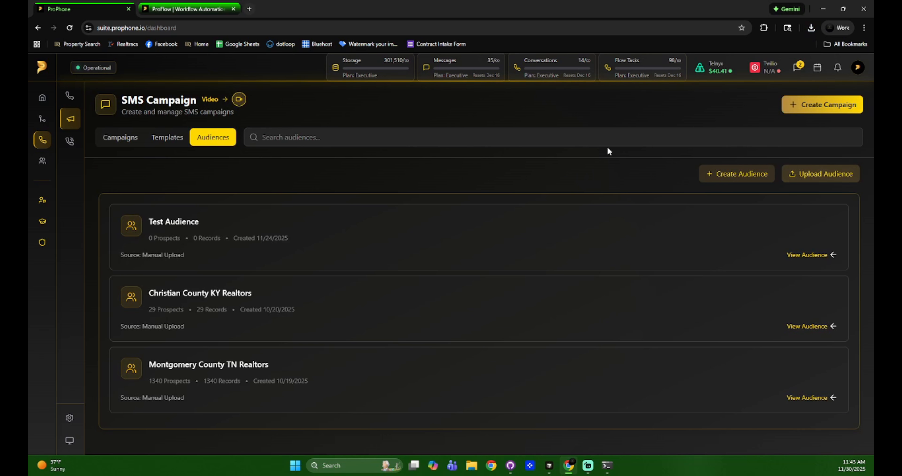
Permanently delete the fifth CRM contact, leaving 30 contacts across 3 pages
click(58, 175)
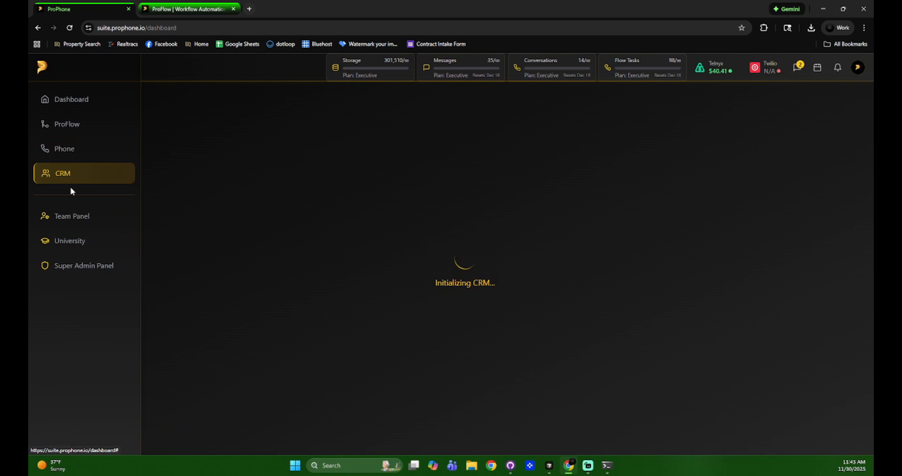
scroll(282, 282, down, 3)
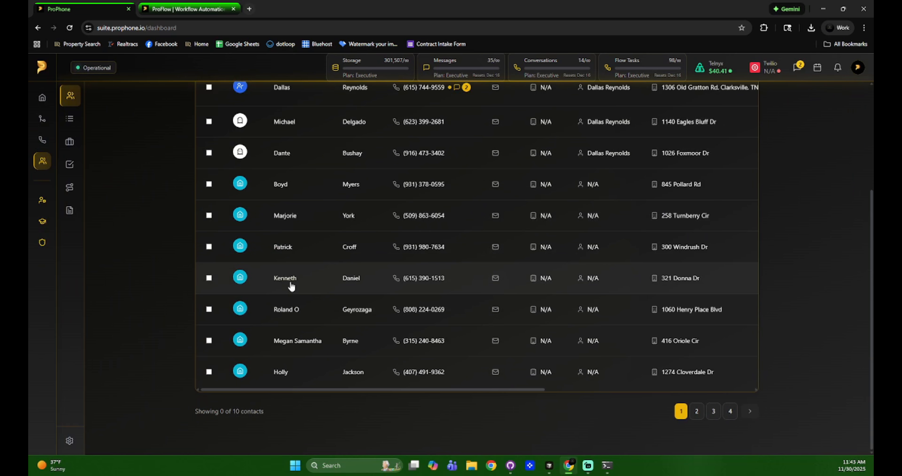
scroll(290, 286, down, 1)
scroll(292, 285, up, 4)
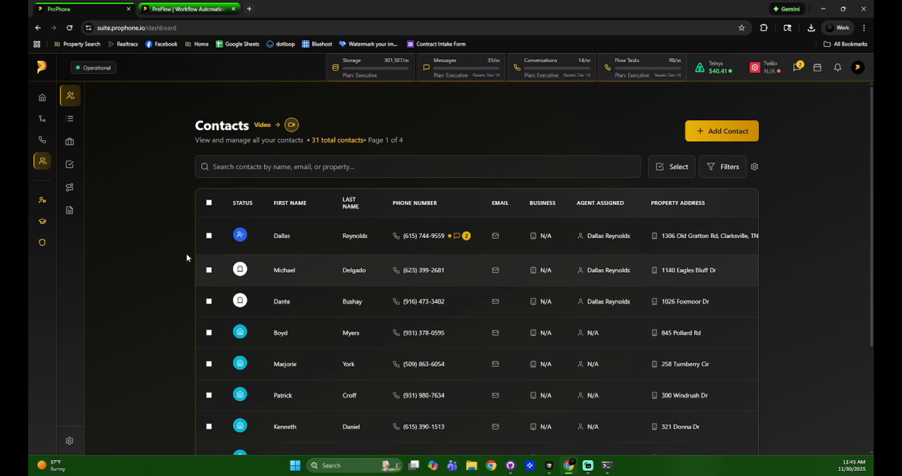
click(209, 364)
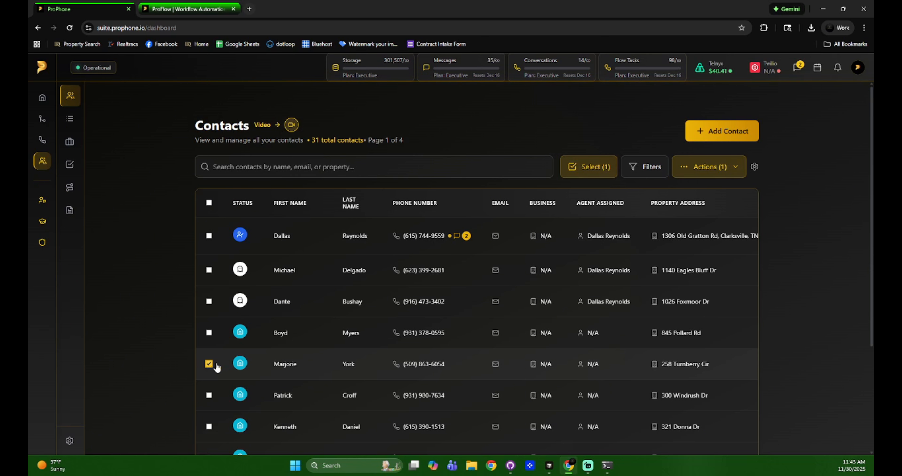
click(717, 165)
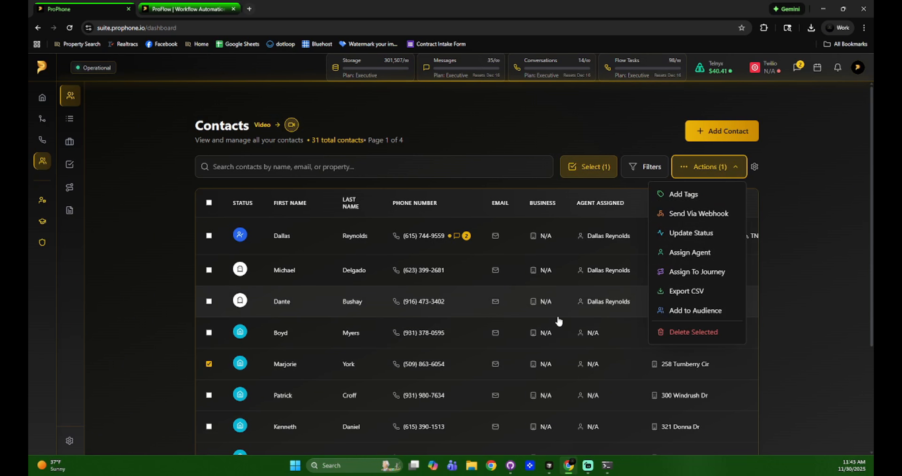
click(685, 335)
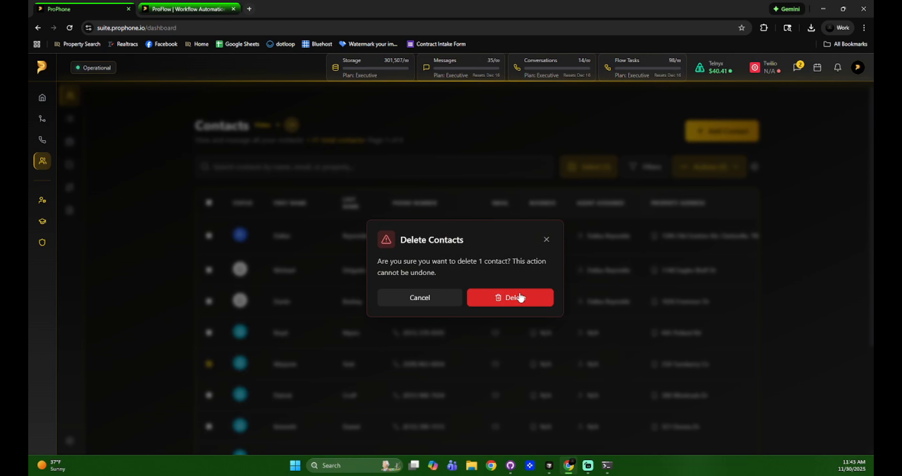
click(521, 307)
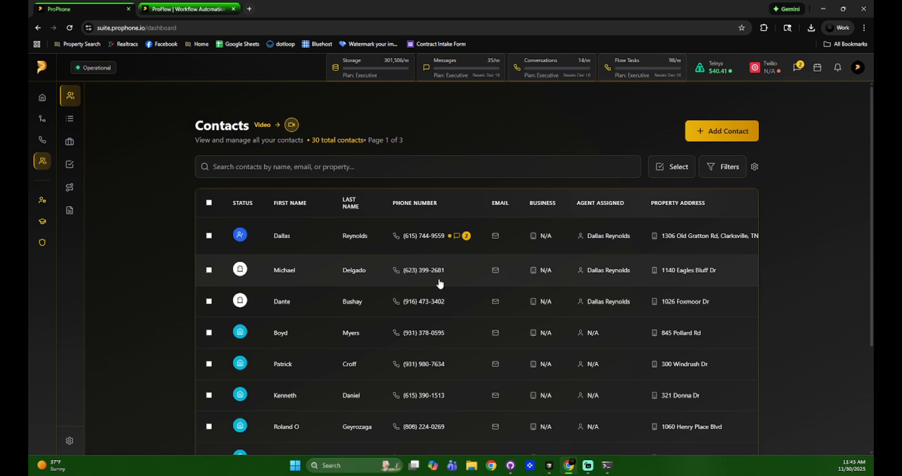
scroll(438, 282, down, 4)
scroll(430, 296, up, 3)
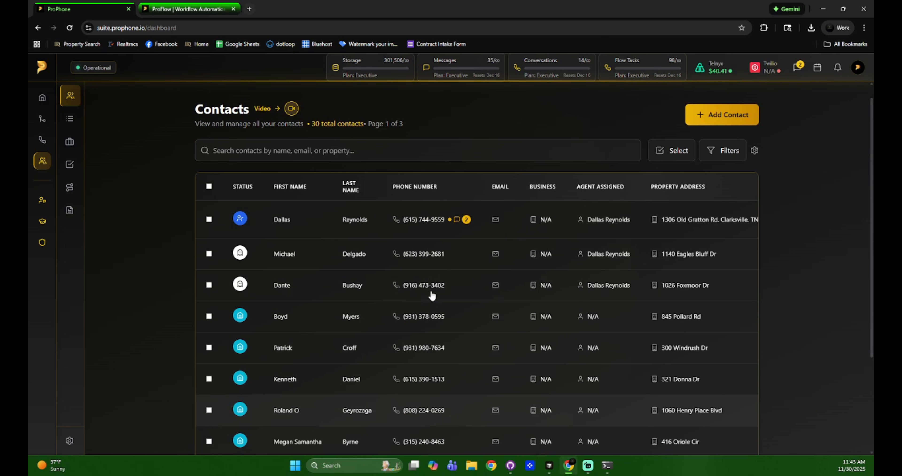
scroll(469, 404, down, 3)
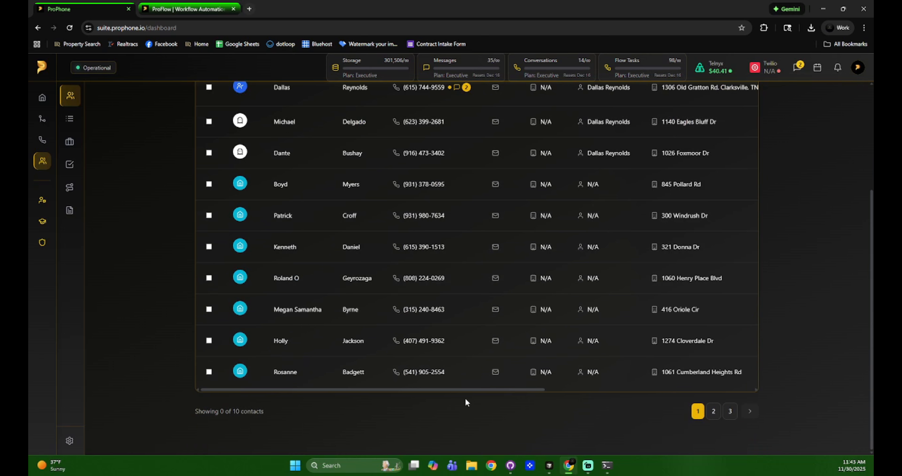
drag(461, 388, 732, 387)
scroll(728, 362, up, 4)
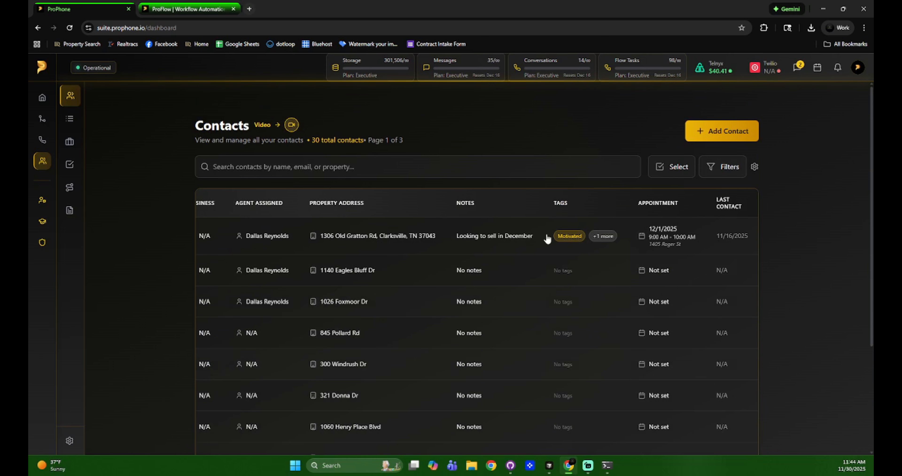
click(663, 232)
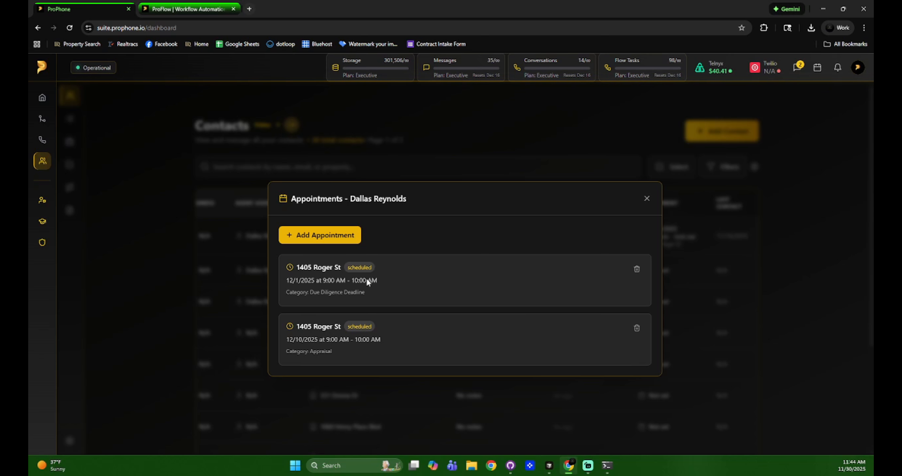
click(647, 199)
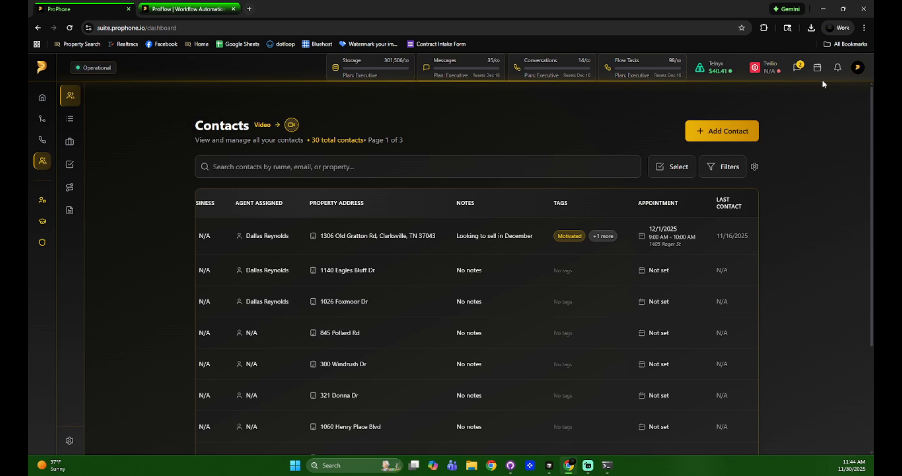
click(819, 68)
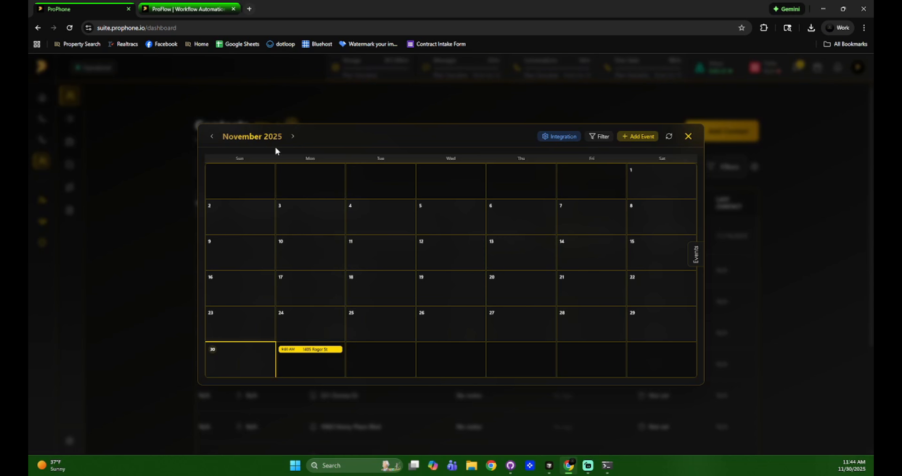
click(291, 137)
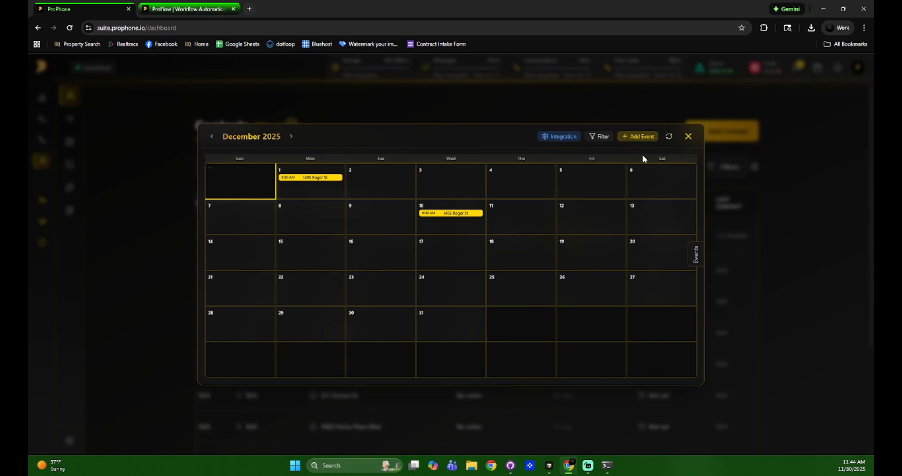
click(688, 136)
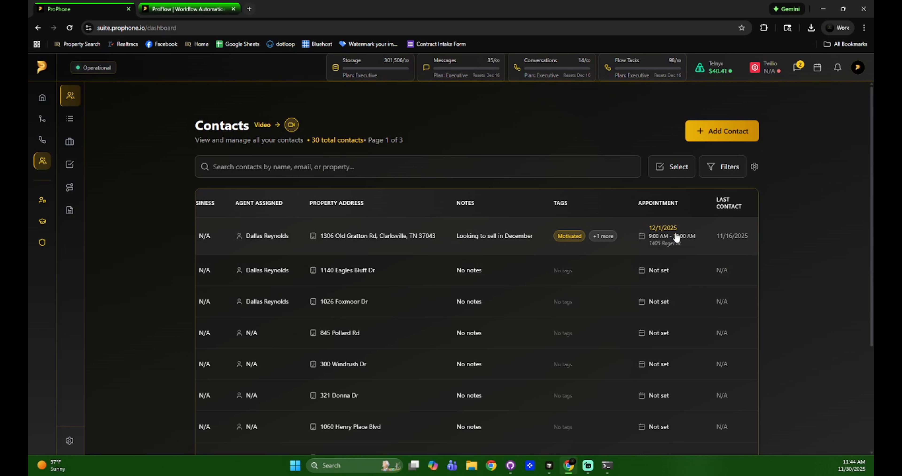
click(796, 67)
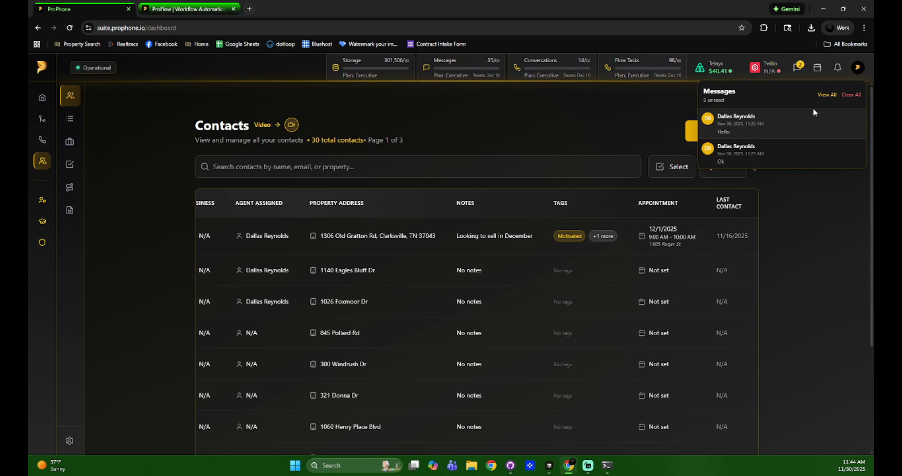
click(818, 68)
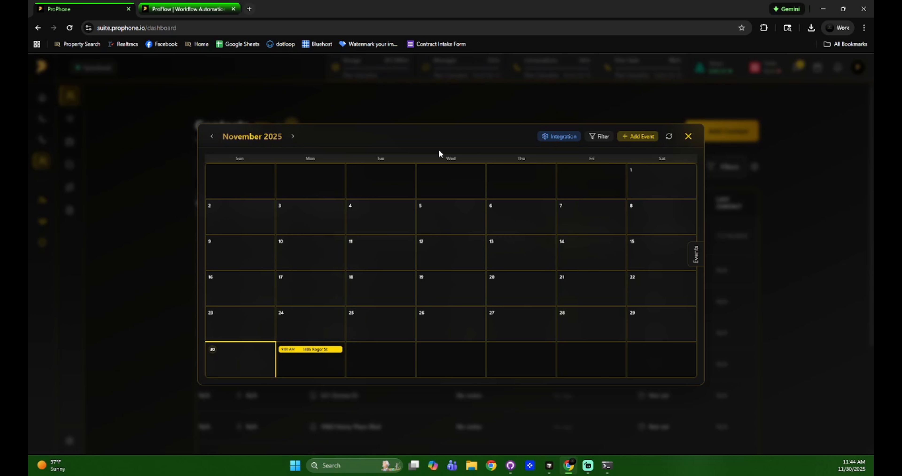
click(291, 136)
click(688, 136)
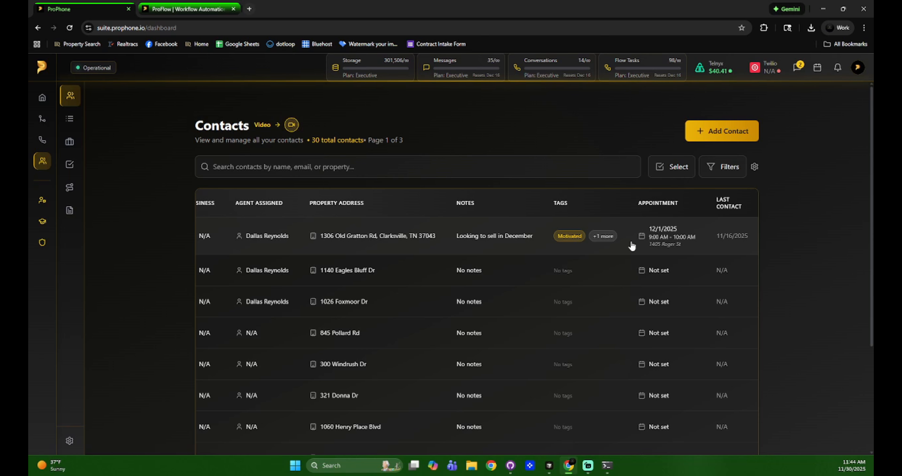
Scroll the contacts table back to its top-left corner
scroll(631, 246, down, 4)
scroll(669, 288, up, 4)
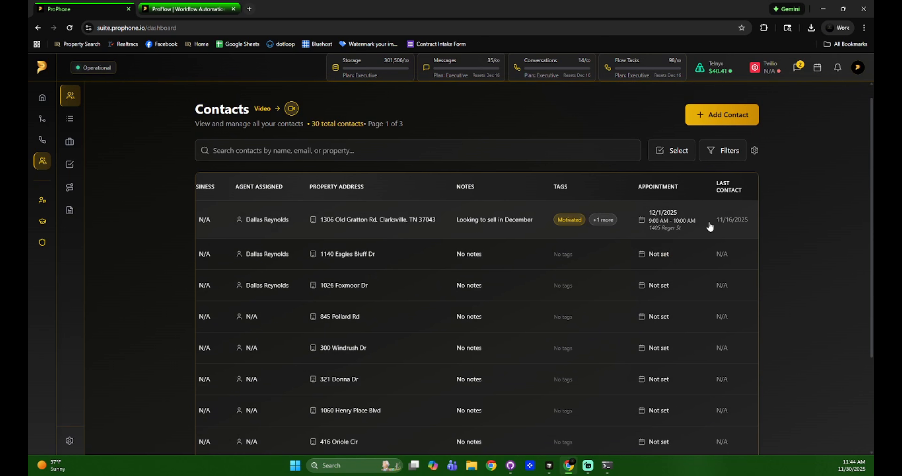
scroll(644, 288, down, 4)
scroll(501, 378, left, 5)
scroll(488, 345, up, 4)
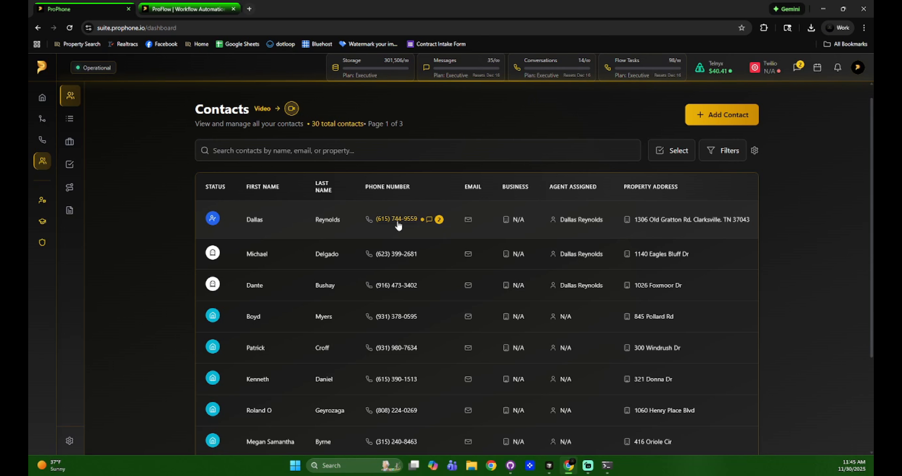
scroll(402, 231, up, 1)
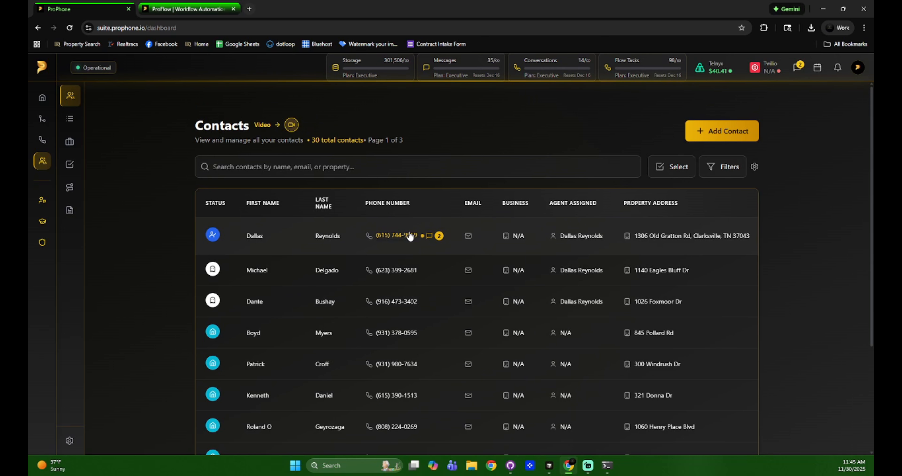
scroll(407, 243, down, 1)
scroll(408, 243, up, 1)
scroll(340, 241, down, 4)
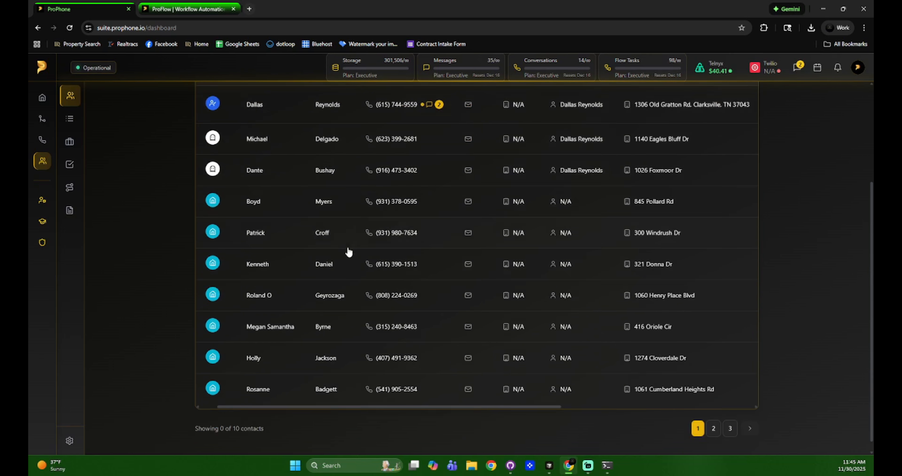
scroll(406, 371, left, 1)
scroll(420, 262, up, 4)
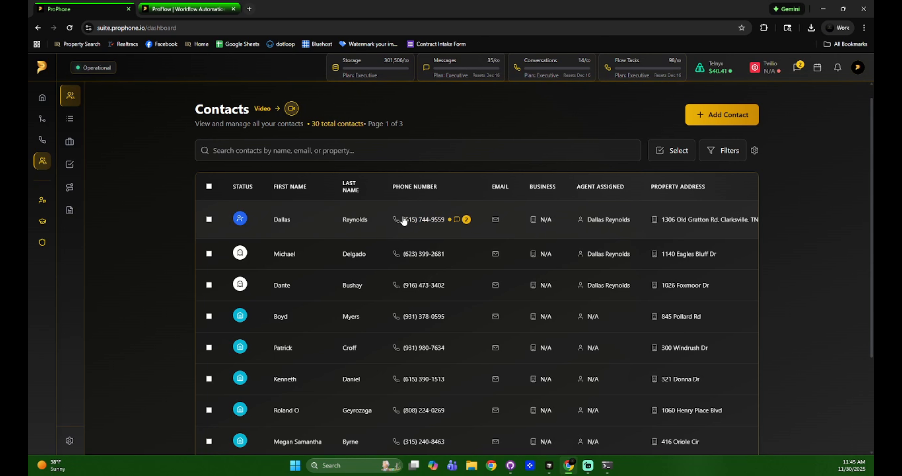
scroll(505, 254, down, 3)
drag(465, 390, 660, 389)
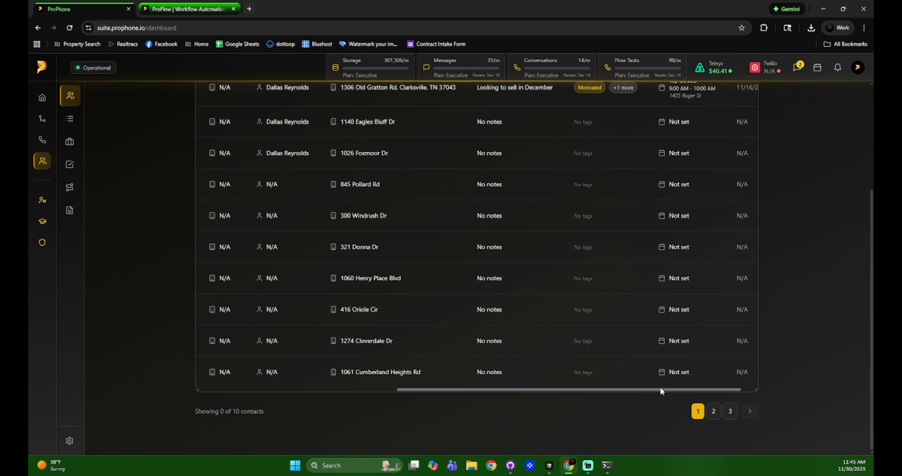
scroll(644, 375, up, 3)
scroll(616, 387, down, 3)
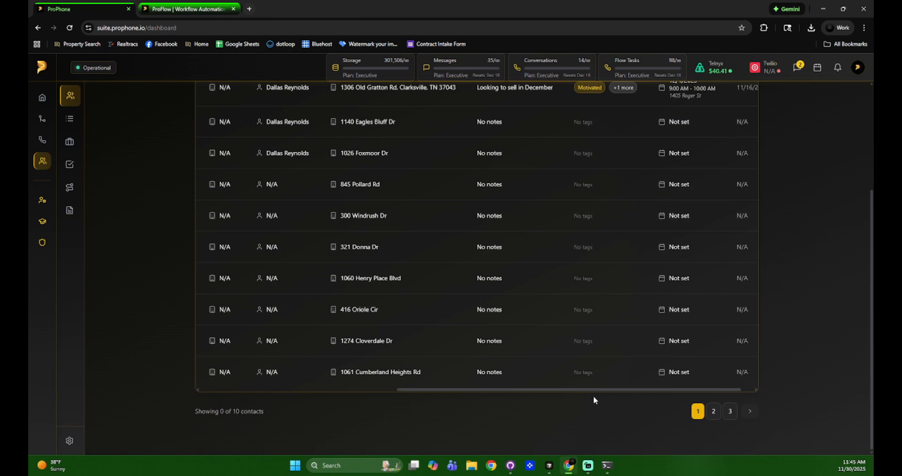
drag(594, 389, 334, 365)
scroll(334, 363, up, 5)
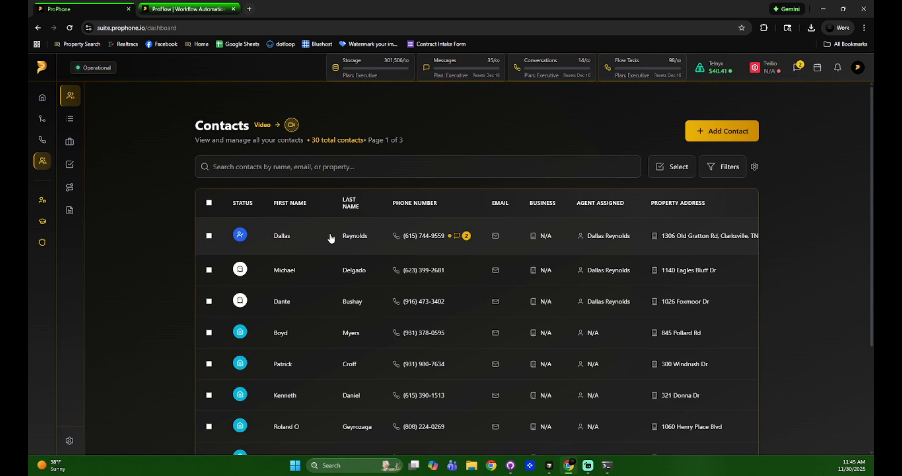
Open the first contact and view its property on Zillow ($277,900 Zestimate, 3 beds, 1 bath)
click(319, 239)
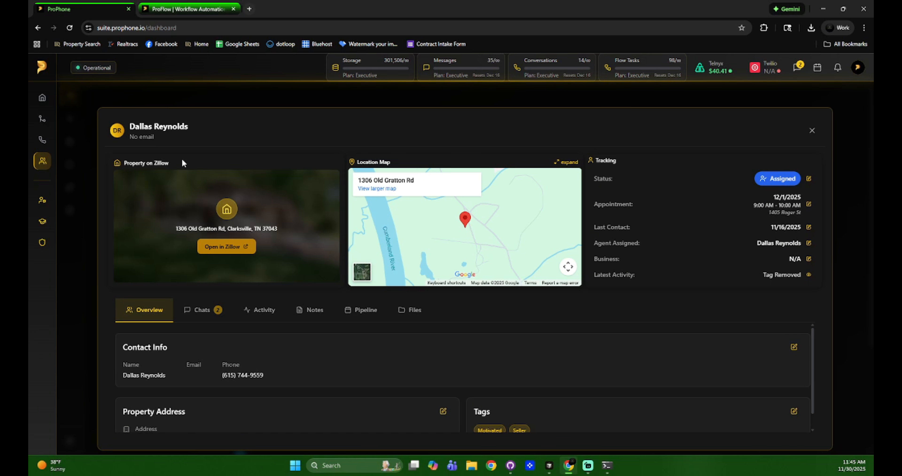
click(222, 246)
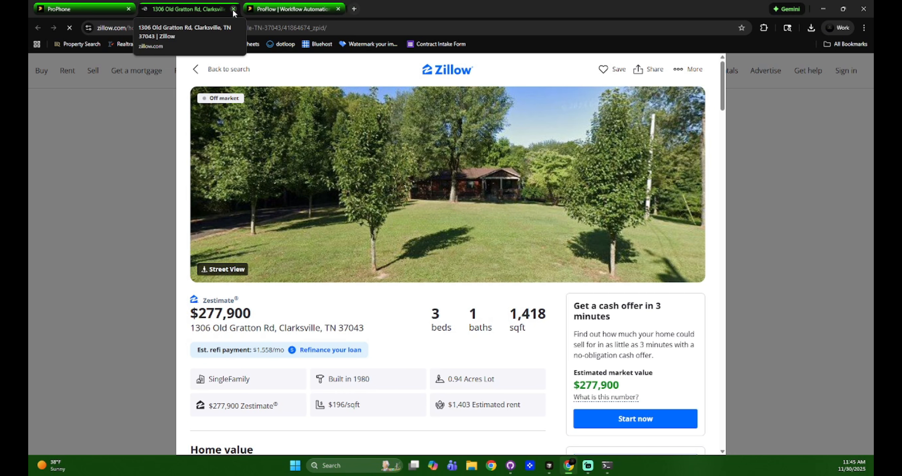
Close the Zillow listing tab to return to the contact's ProPhone details
click(234, 10)
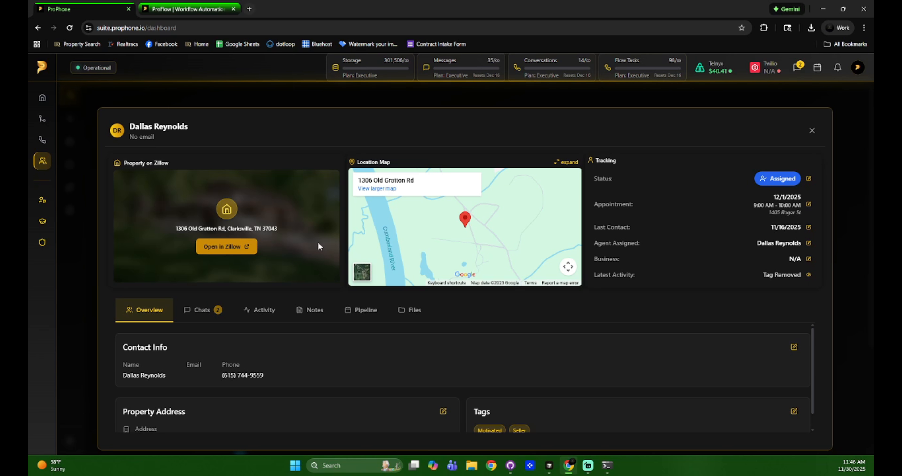
Enlarge the property location map, view it as satellite imagery, then close it
click(363, 276)
click(363, 276)
click(564, 161)
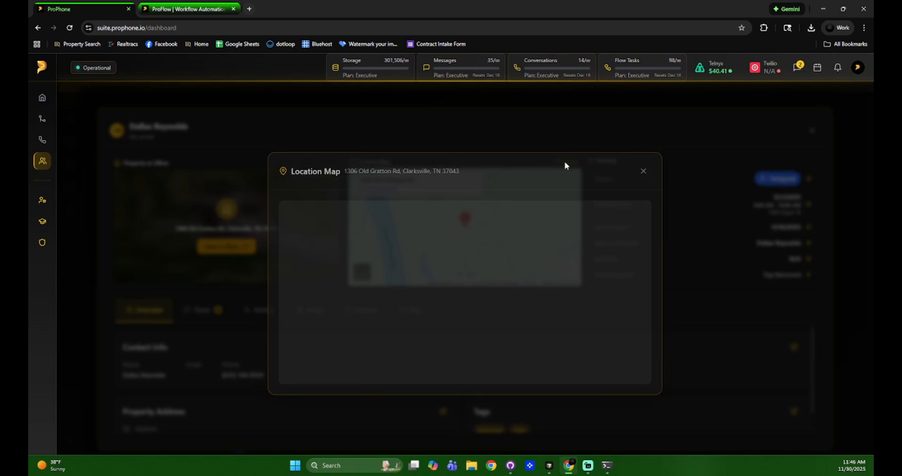
drag(487, 294, 529, 327)
click(301, 366)
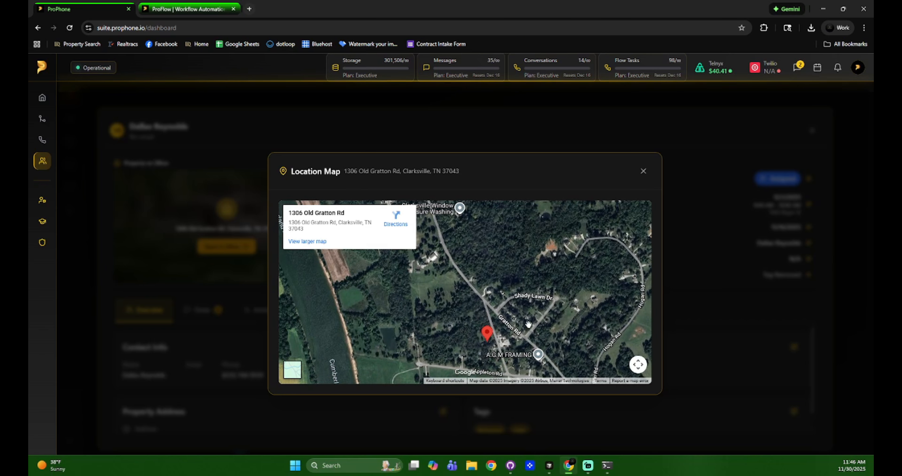
drag(538, 355, 530, 308)
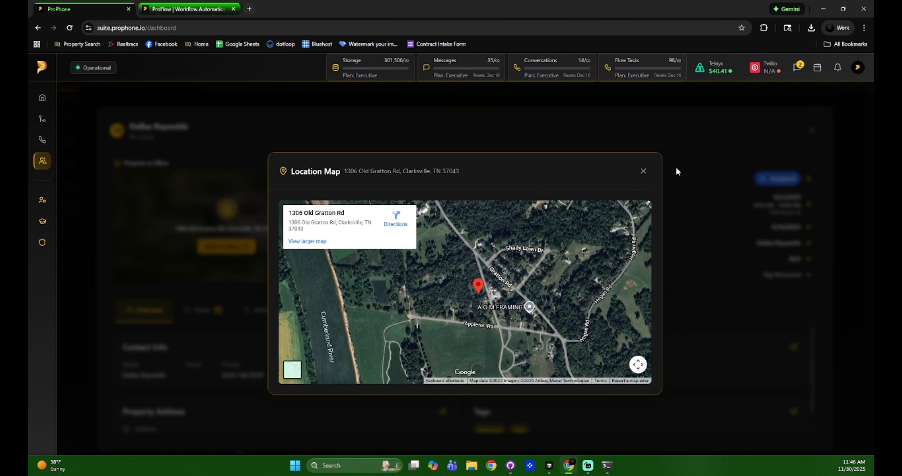
click(643, 172)
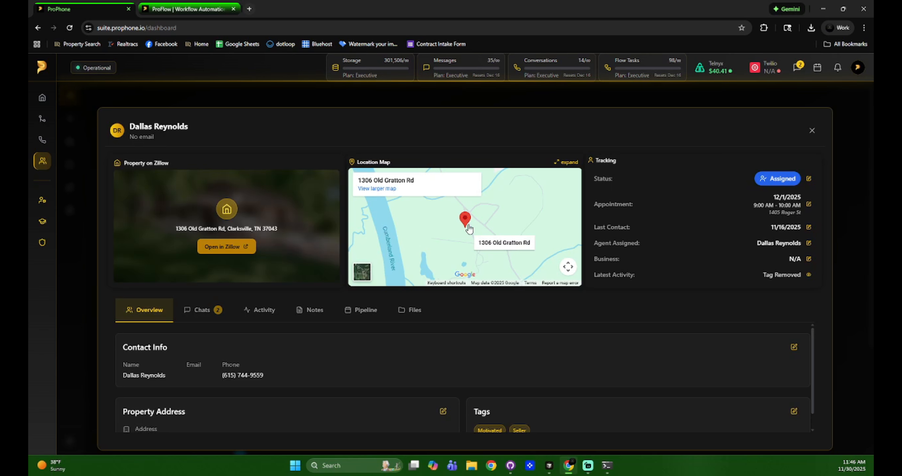
Review the status, appointments, last contact date and agent choices without changing any
click(808, 179)
scroll(540, 280, down, 1)
scroll(540, 280, down, 3)
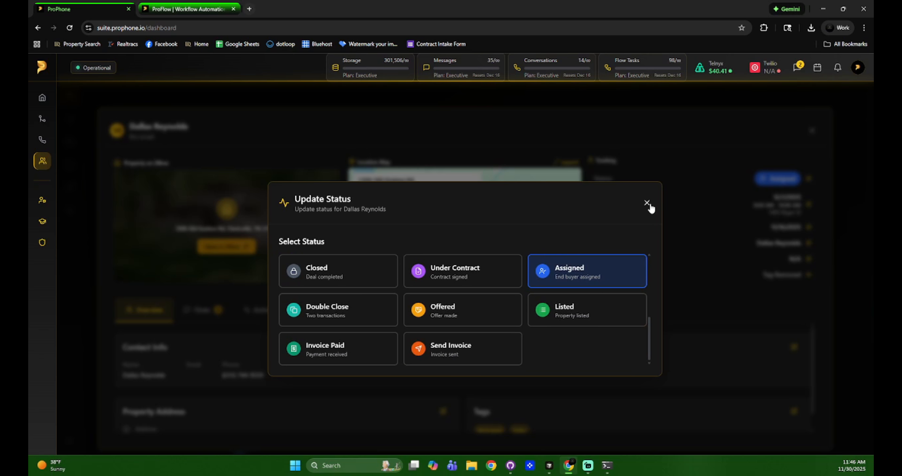
click(647, 203)
click(808, 205)
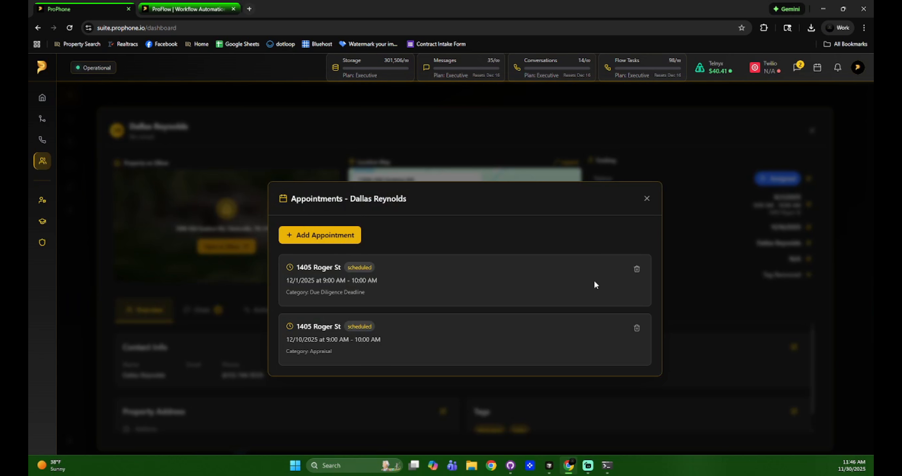
click(647, 199)
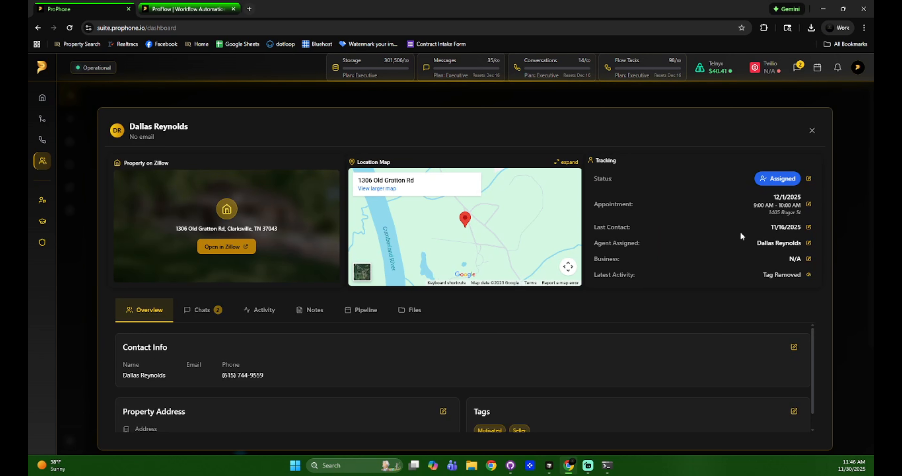
click(809, 227)
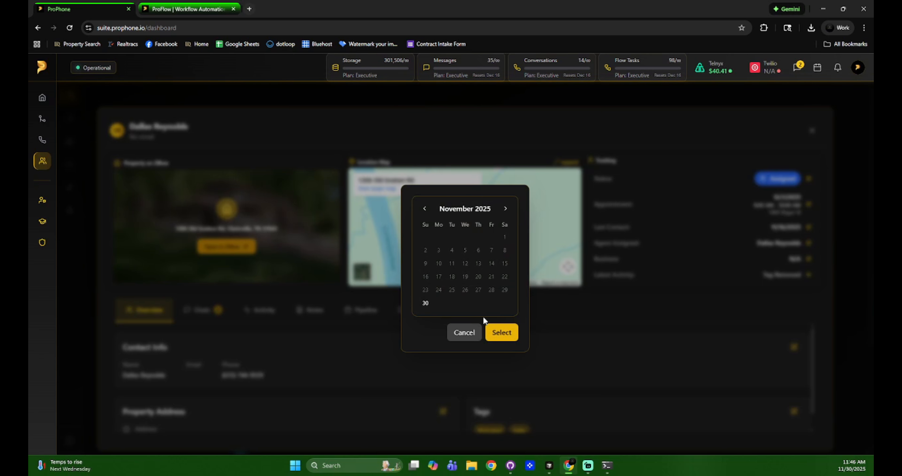
click(464, 331)
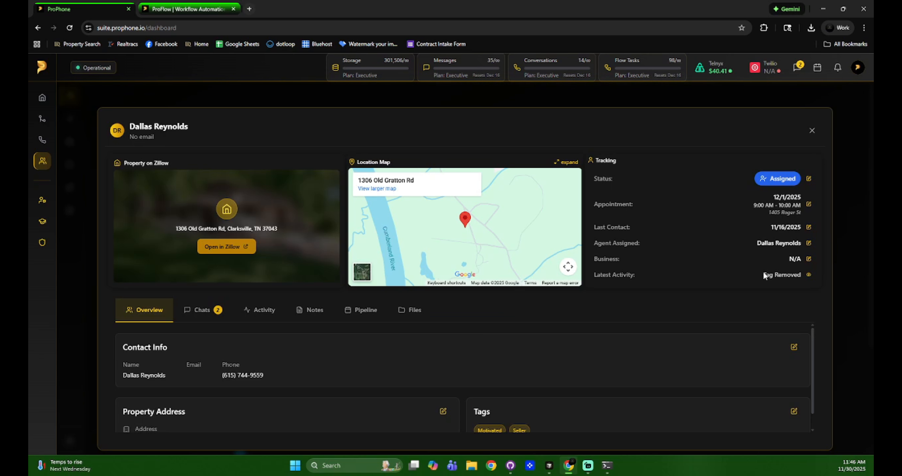
click(809, 243)
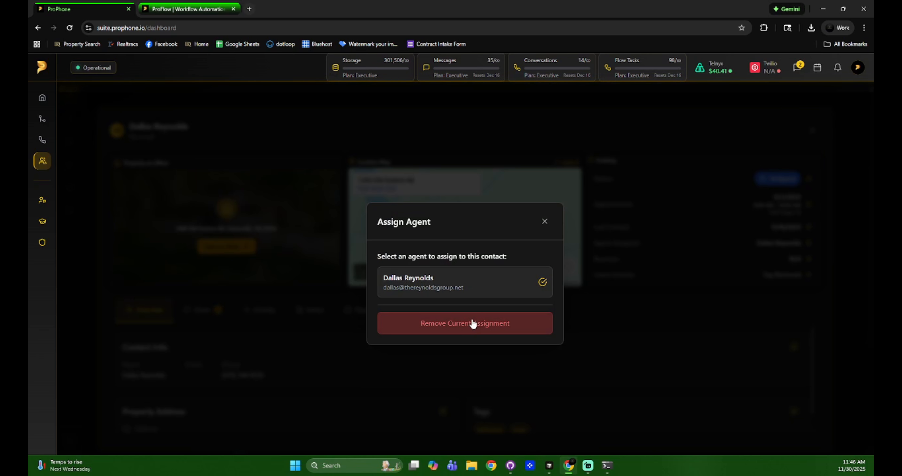
click(546, 220)
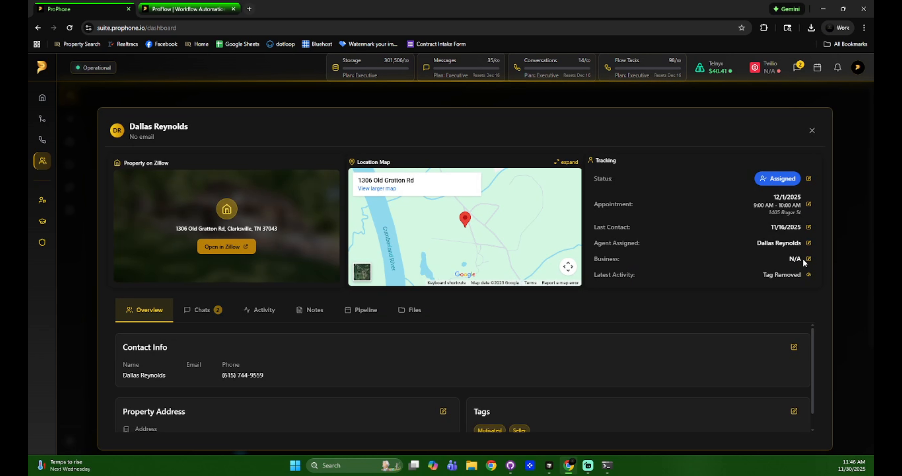
Assign DR Homes as the contact's business
click(808, 260)
click(477, 312)
drag(752, 274, 802, 276)
click(681, 313)
drag(813, 339, 809, 365)
scroll(375, 378, up, 1)
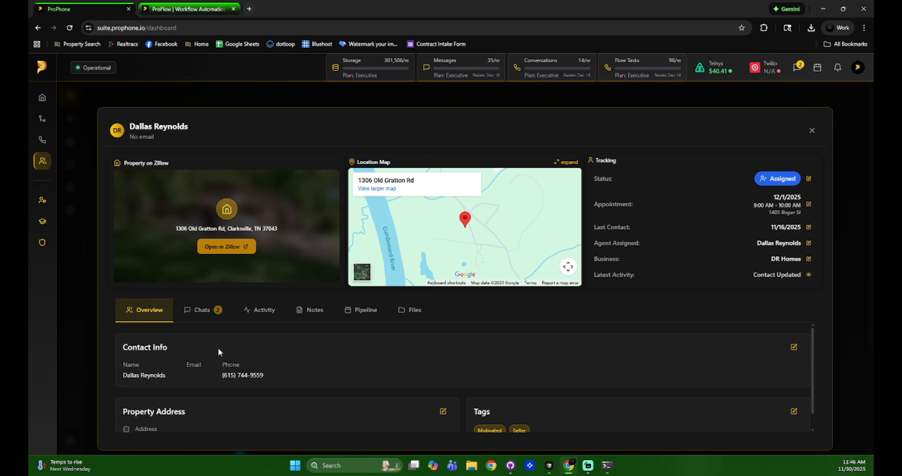
scroll(428, 340, down, 1)
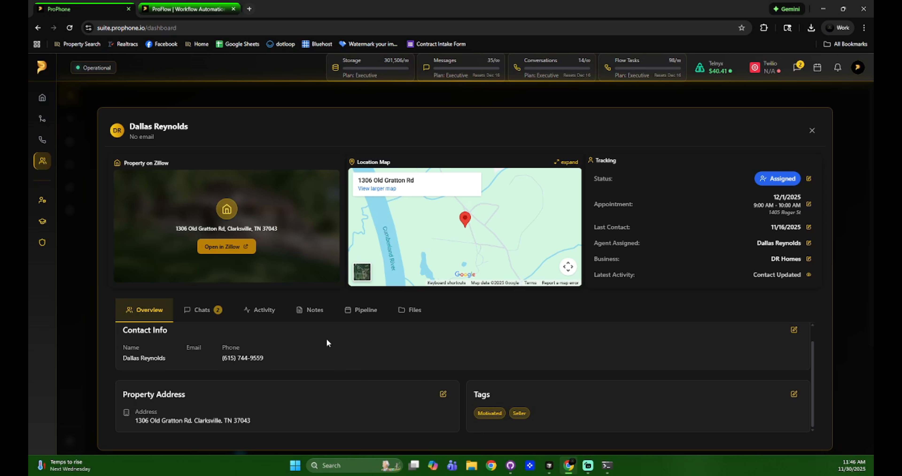
Change the property address to the first suggestion for '18', save, and close the contact panel
click(794, 330)
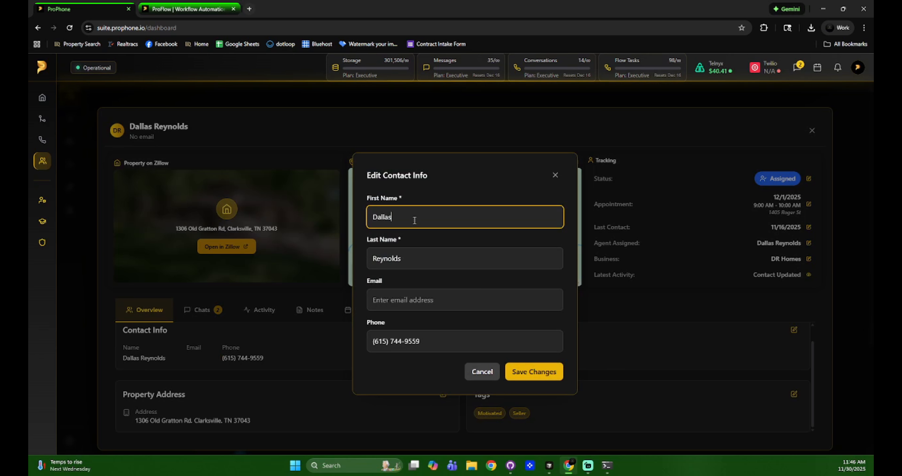
click(480, 373)
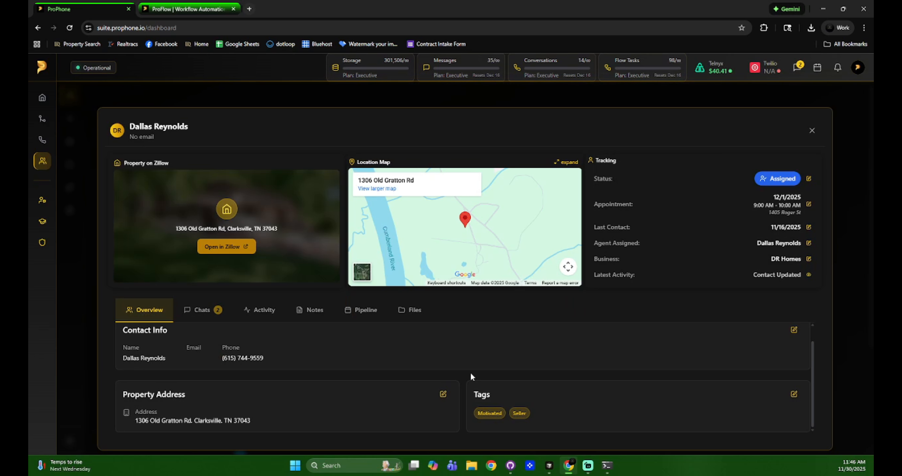
click(443, 394)
click(443, 241)
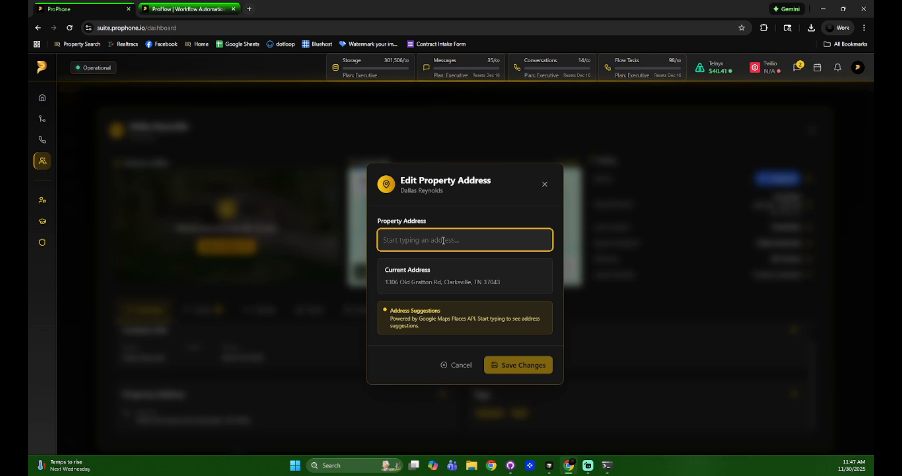
text(185)
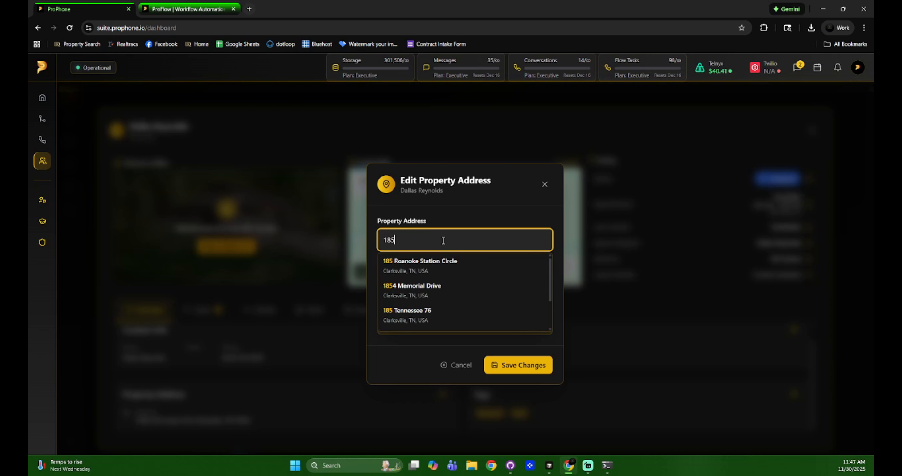
click(474, 267)
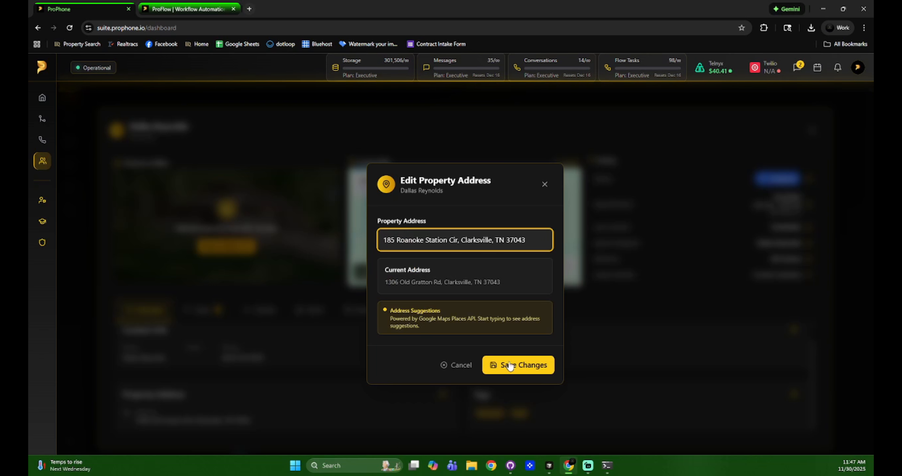
click(509, 365)
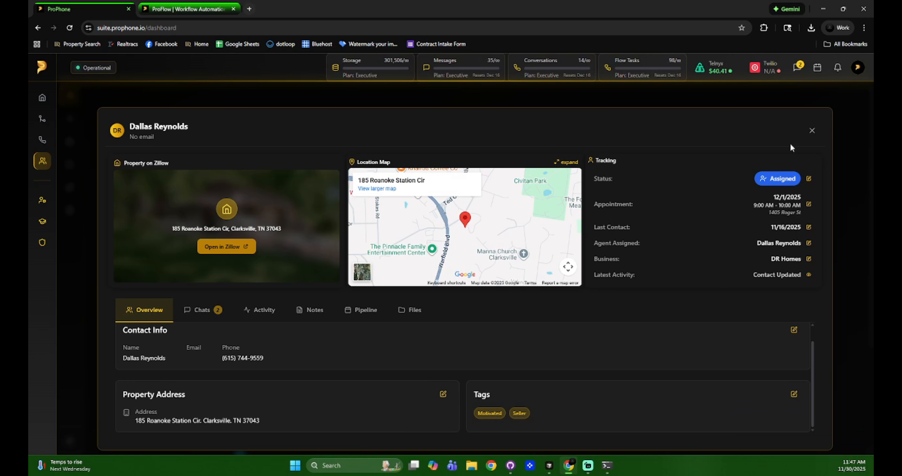
click(811, 132)
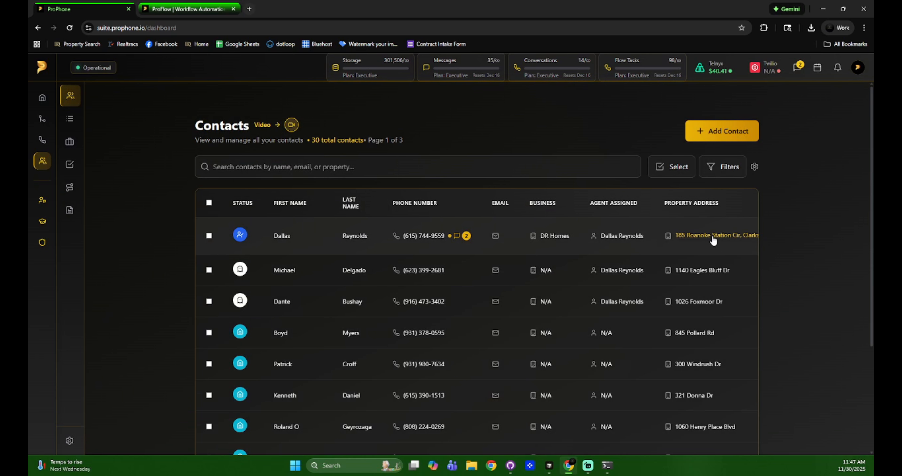
Reopen the first contact, check its tags unchanged, and show its chat conversations
click(324, 238)
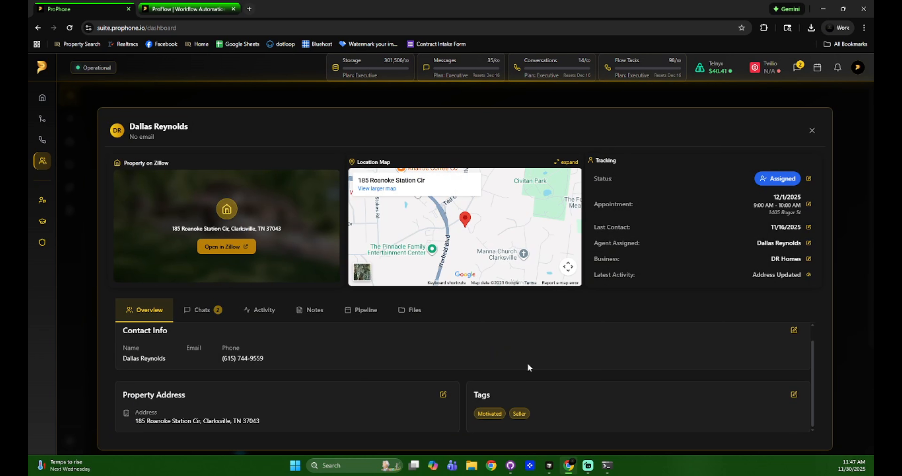
click(794, 394)
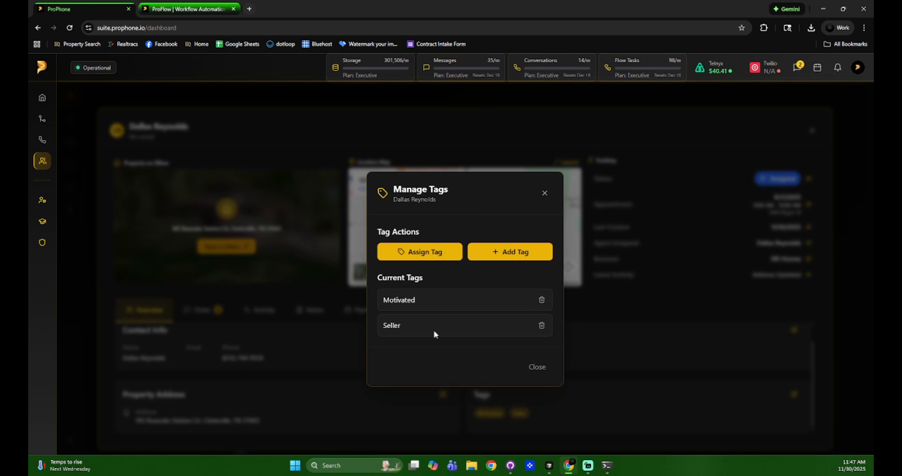
click(542, 193)
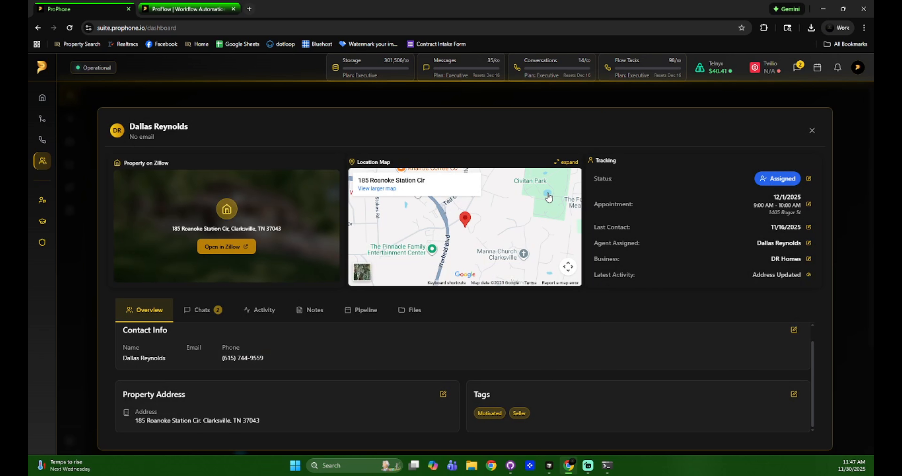
click(201, 313)
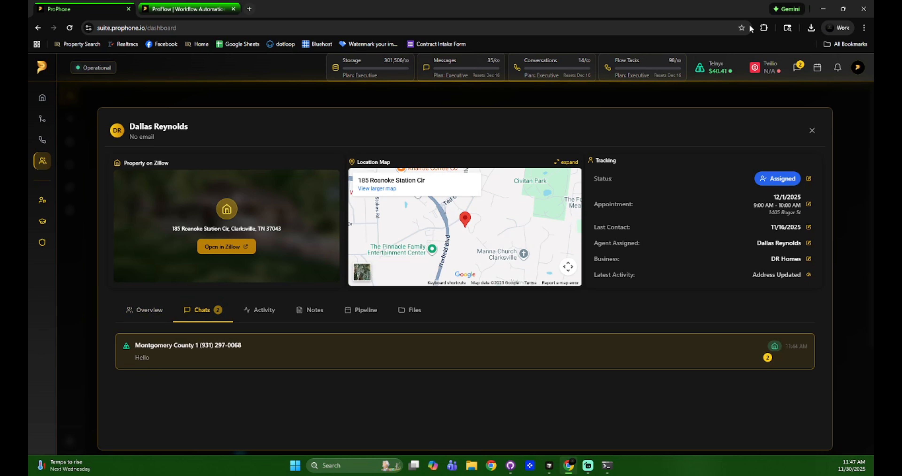
Glance at the header's unread messages list and close it again
click(799, 68)
click(800, 67)
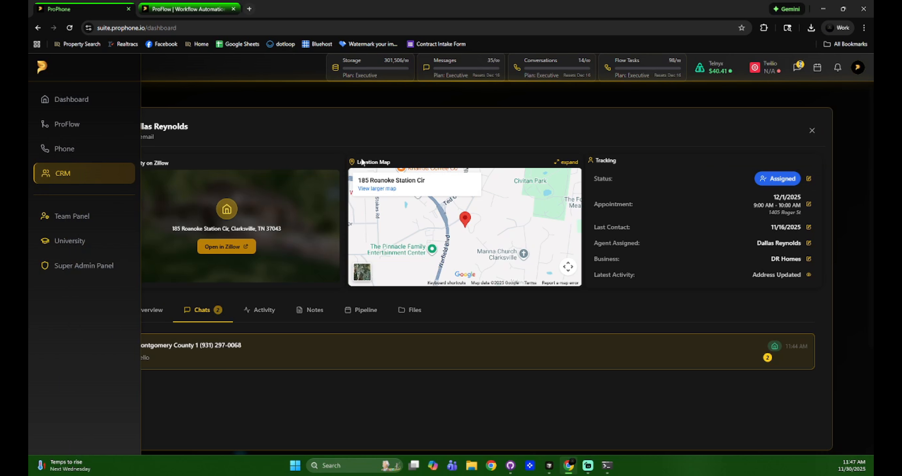
click(801, 66)
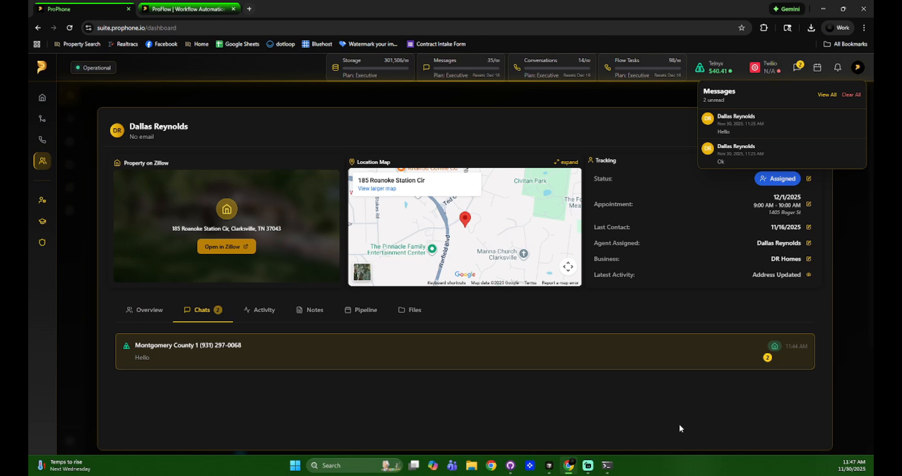
click(798, 74)
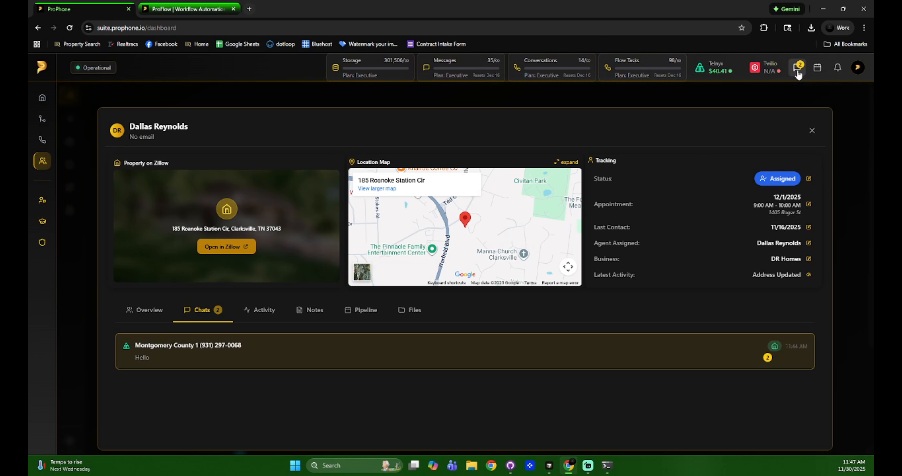
Open the Montgomery County chat and browse the attachment picker and emojis without using them
click(374, 358)
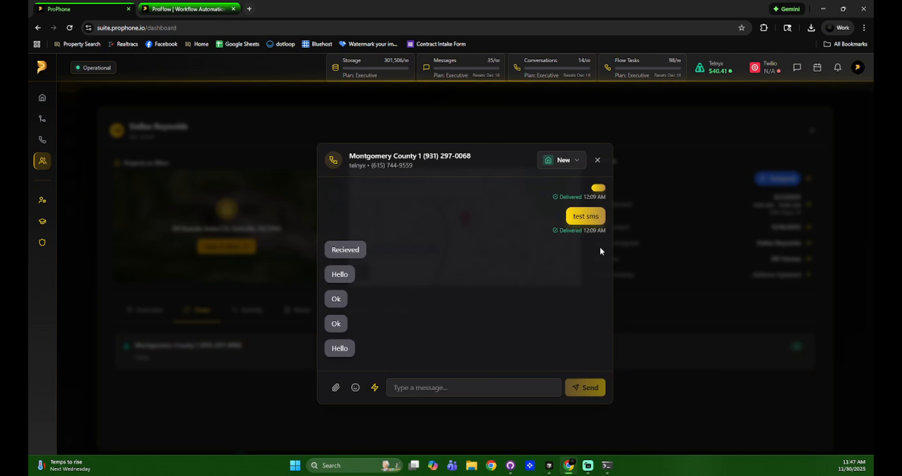
click(336, 387)
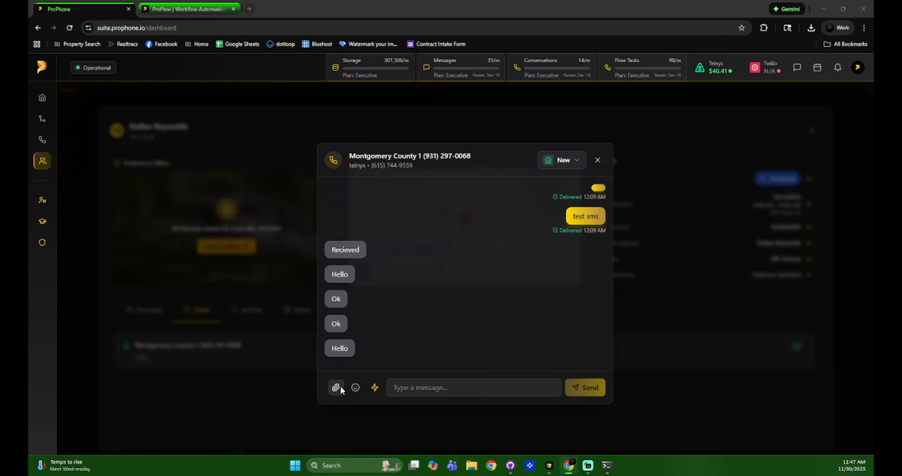
click(678, 7)
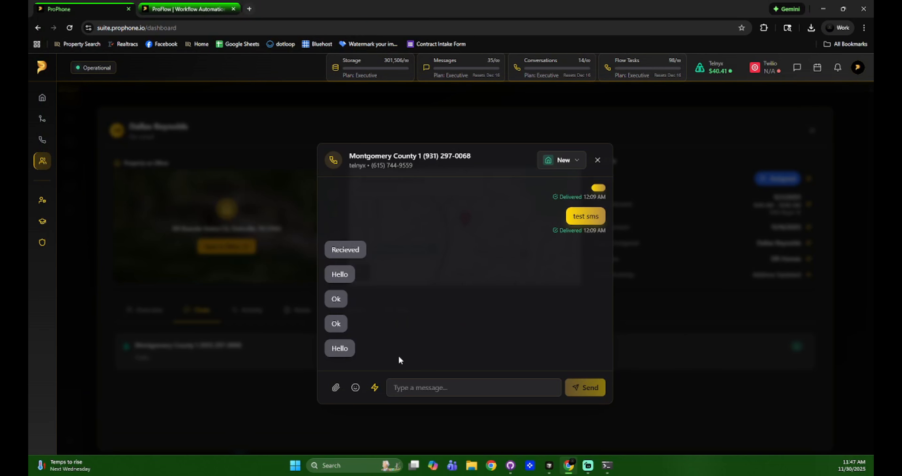
click(356, 387)
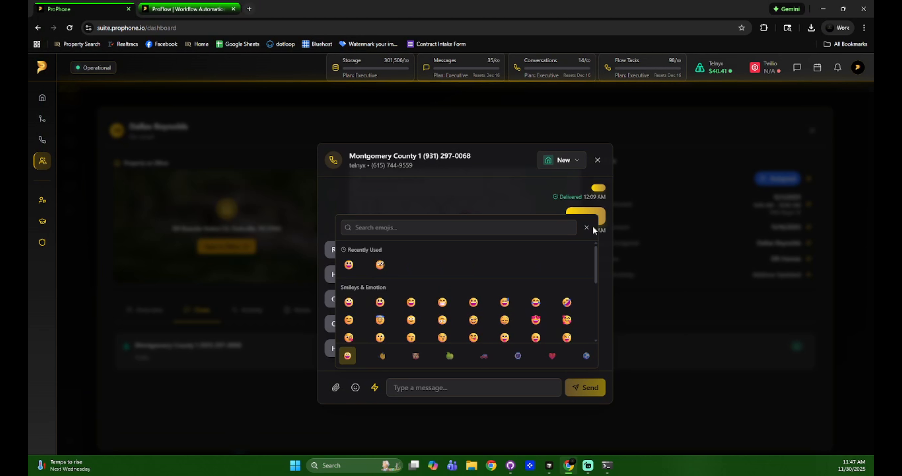
Check the lead status list unchanged, then close the chat and the contact panel
click(567, 160)
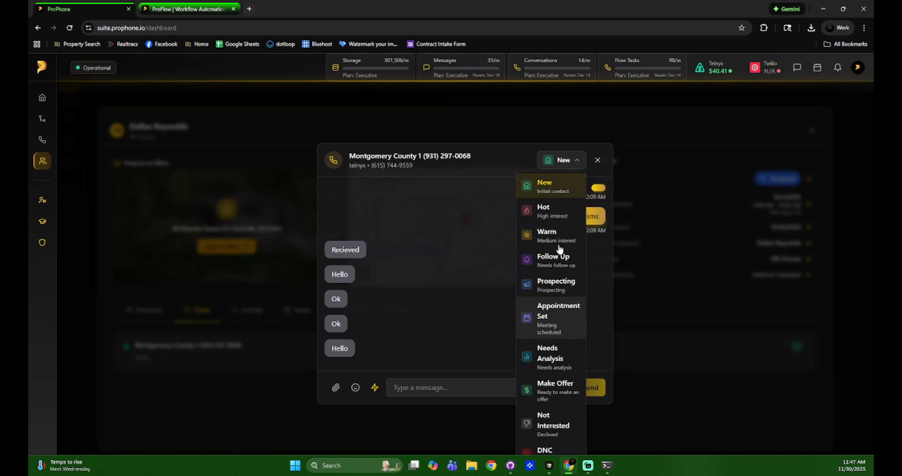
click(560, 163)
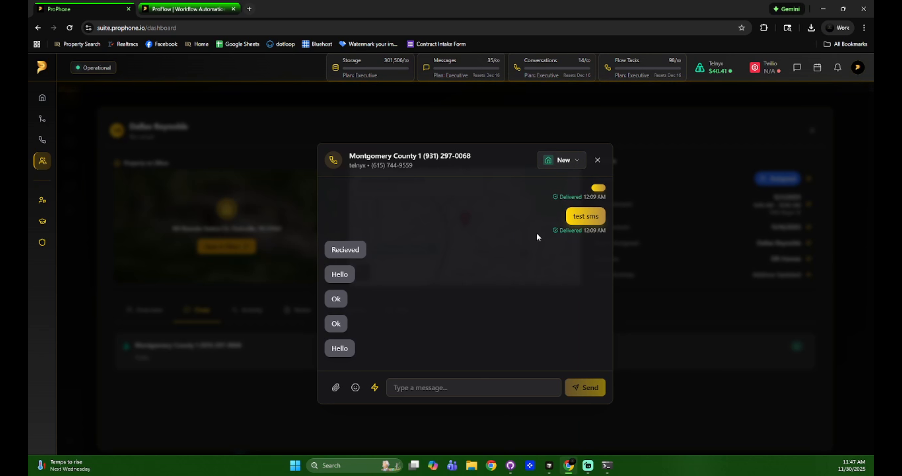
click(597, 160)
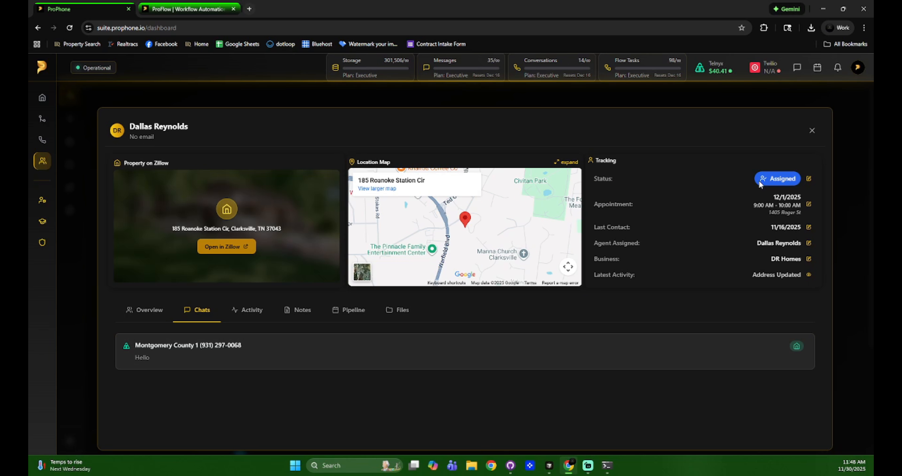
click(811, 131)
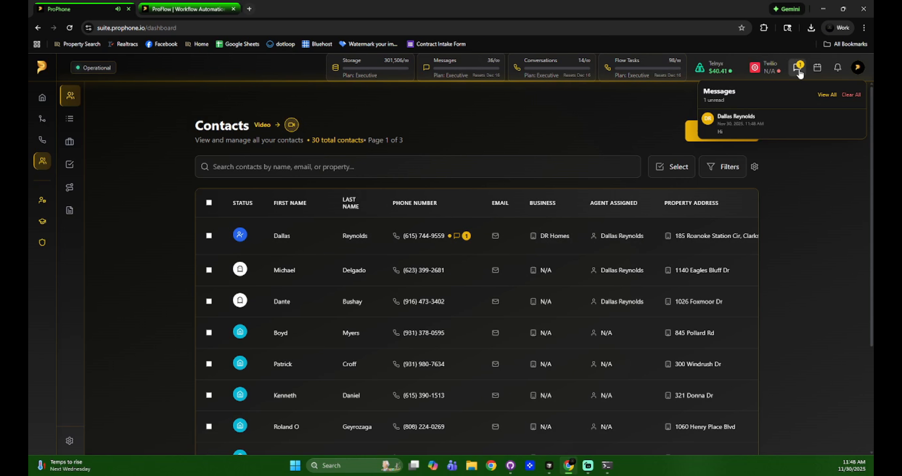
Dismiss the unread message, then clear all 14 entries from the first contact's activity history
click(752, 132)
click(583, 141)
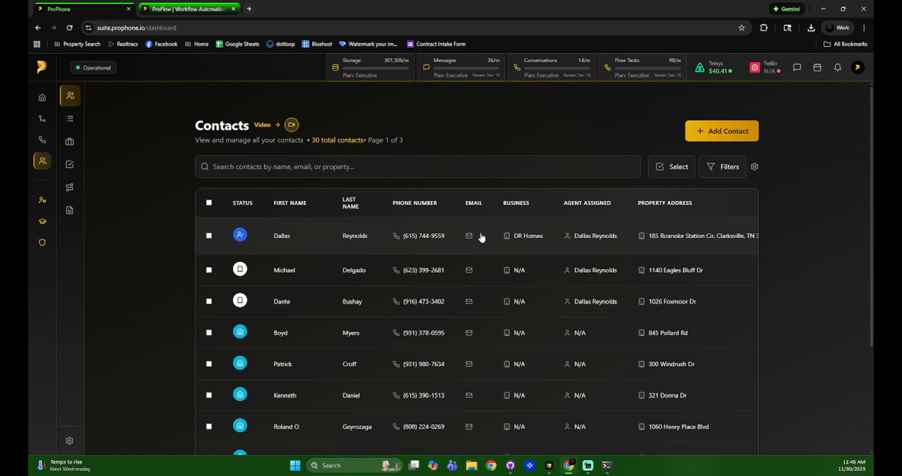
click(384, 237)
click(251, 310)
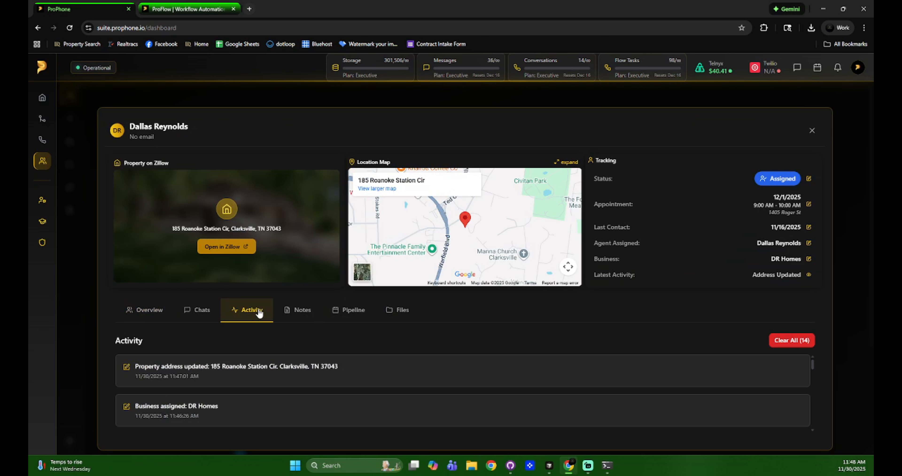
scroll(488, 404, down, 5)
scroll(488, 402, down, 3)
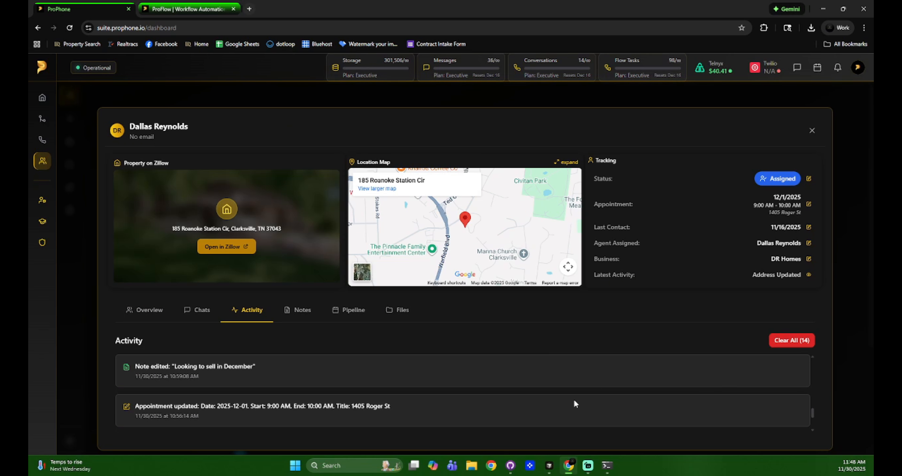
click(786, 340)
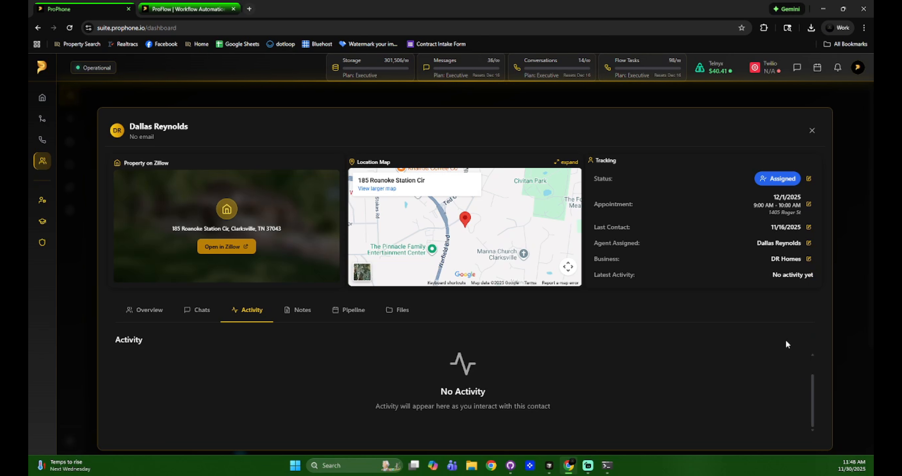
click(299, 310)
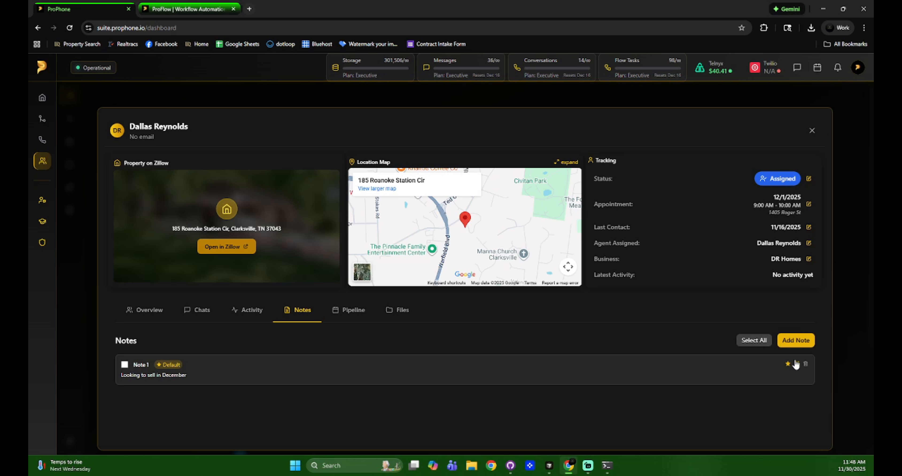
Add a note reading 'Appraisal went fine' to the first contact
click(811, 131)
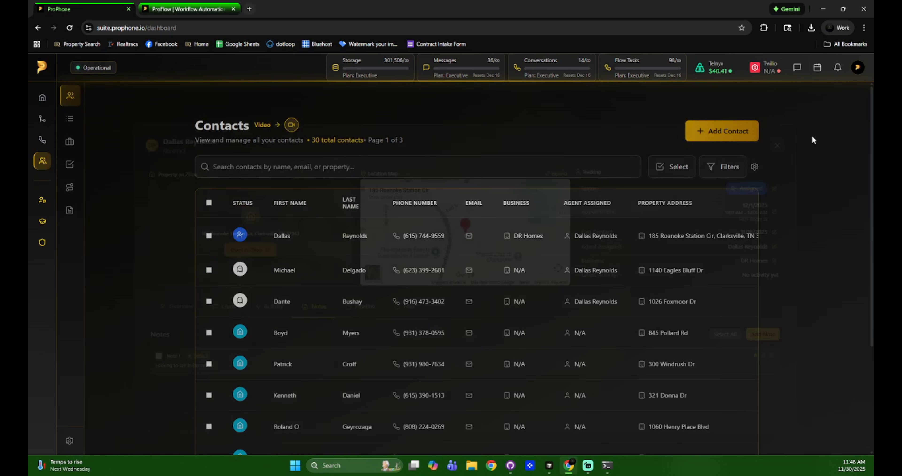
scroll(464, 416, down, 3)
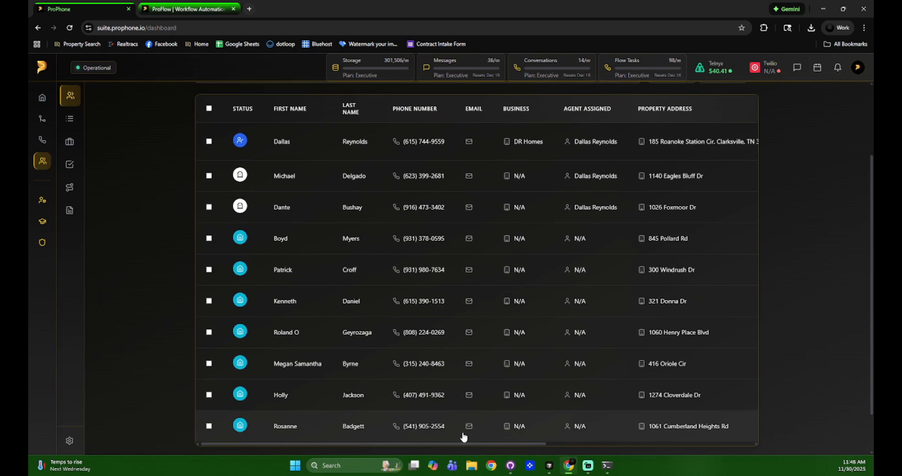
scroll(464, 420, down, 2)
drag(499, 405, 638, 356)
scroll(630, 352, up, 4)
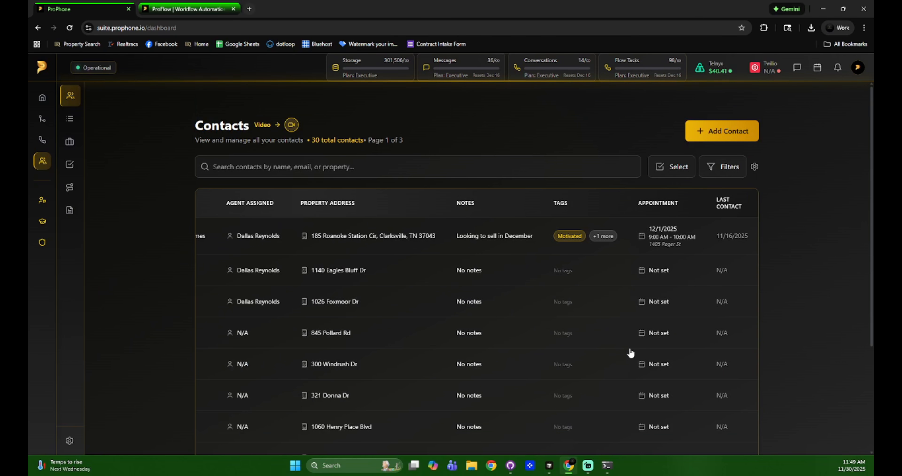
click(492, 237)
click(784, 341)
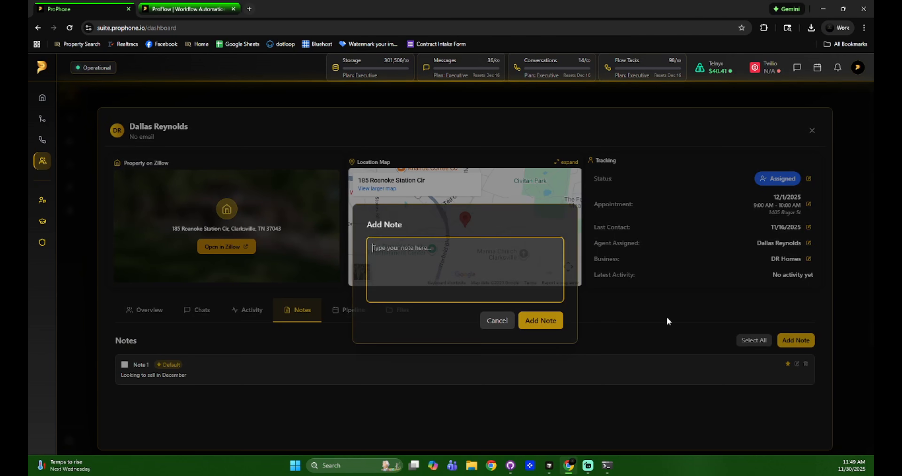
text(Appr)
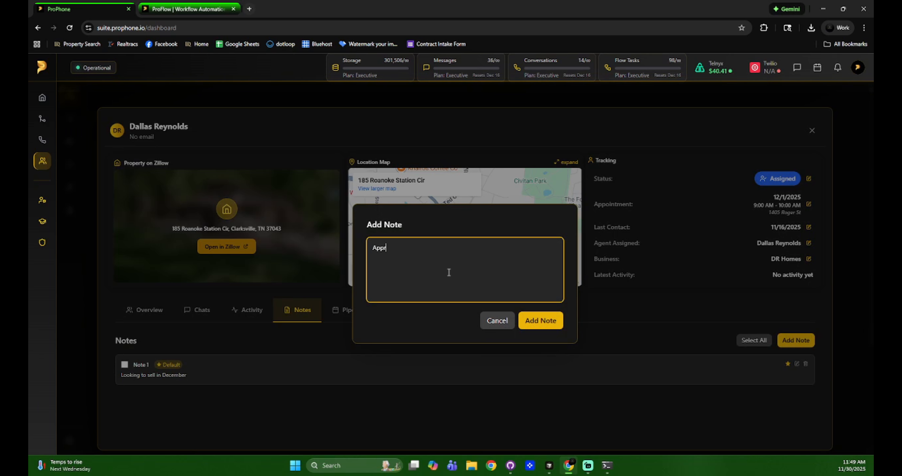
text(aisla)
key(BackSpace)
key(BackSpace)
text(al went fine)
click(539, 321)
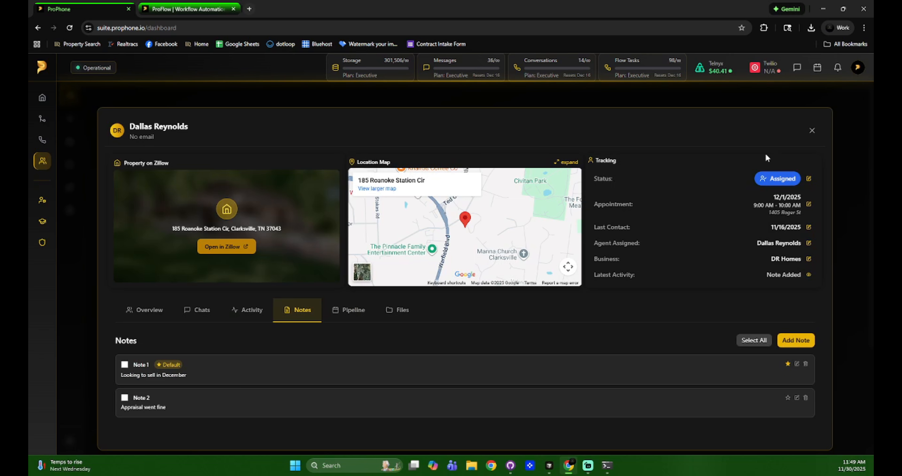
Delete the 'Looking to sell in December' and 'Appraisal went fine' notes
click(811, 132)
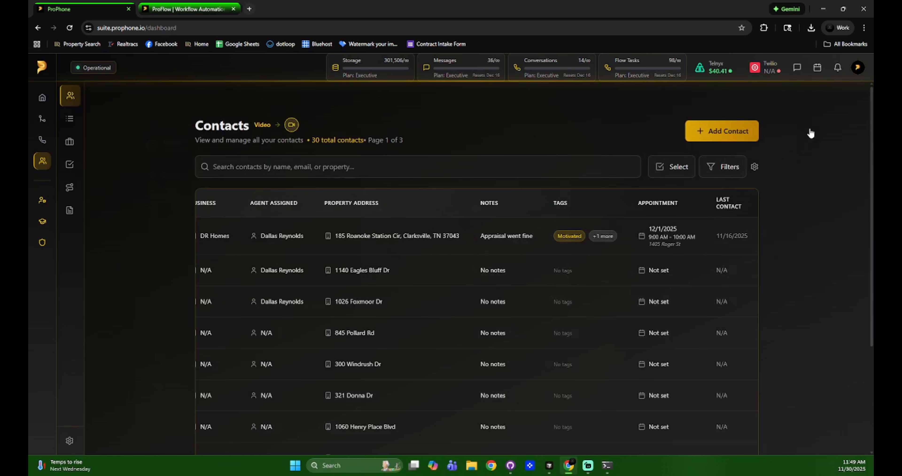
click(515, 239)
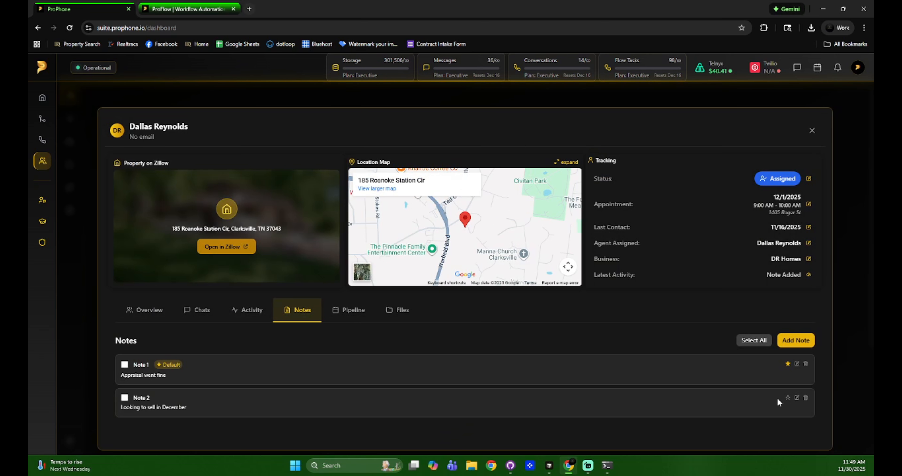
click(805, 399)
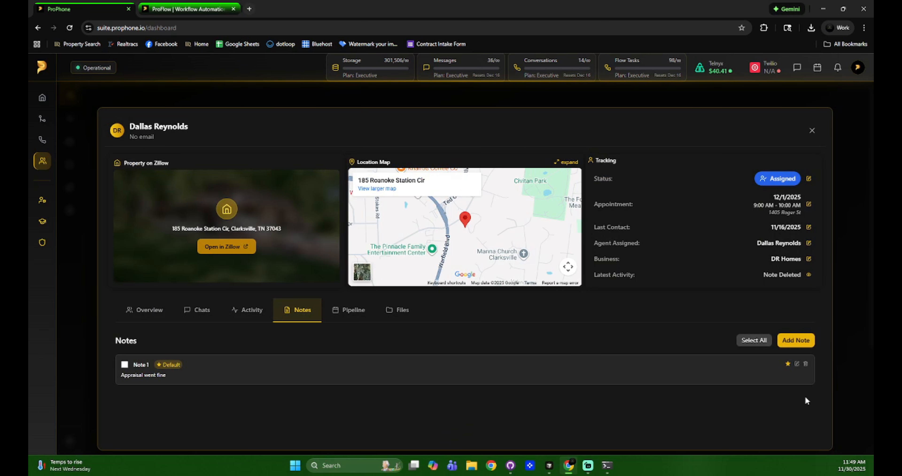
click(811, 132)
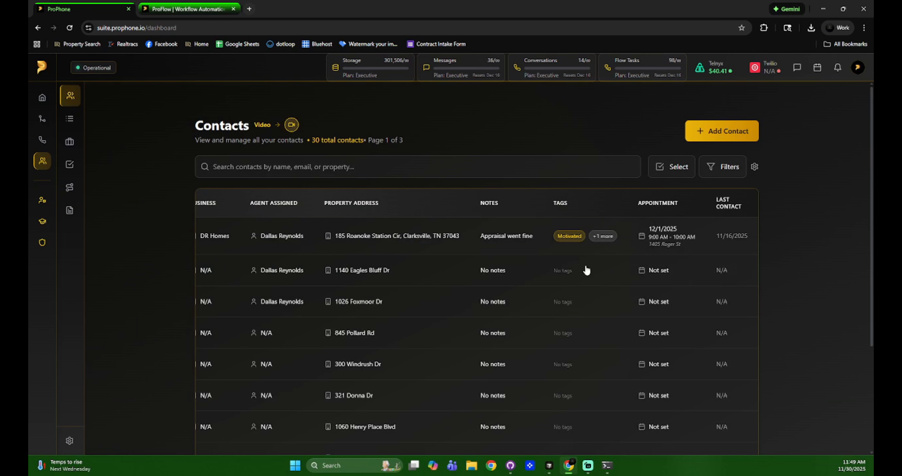
click(498, 232)
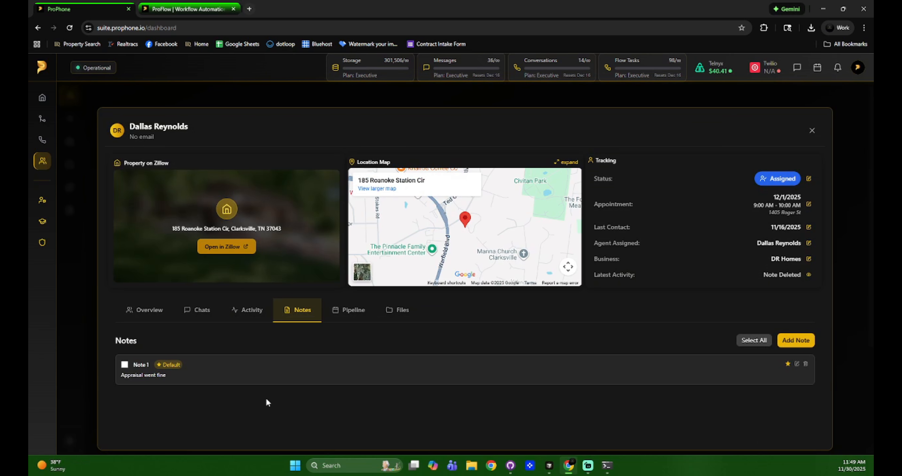
click(805, 364)
Add a note reading 'test', then reopen the contact and show its pipeline
click(796, 341)
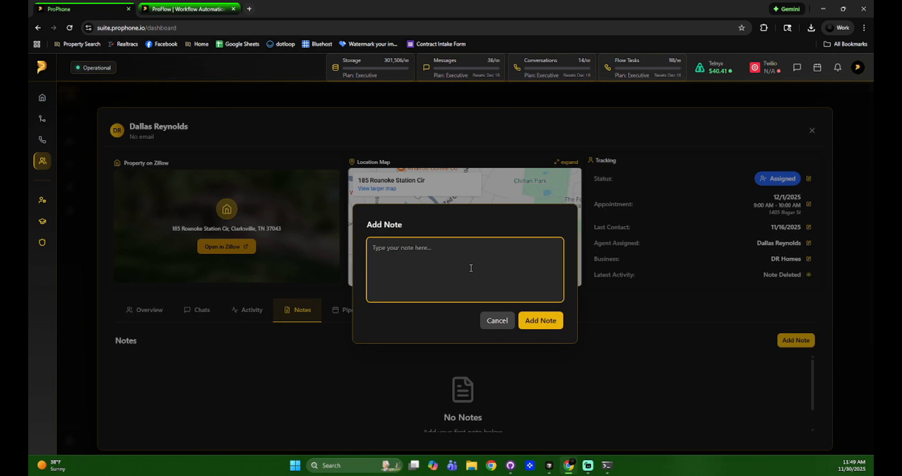
text(test)
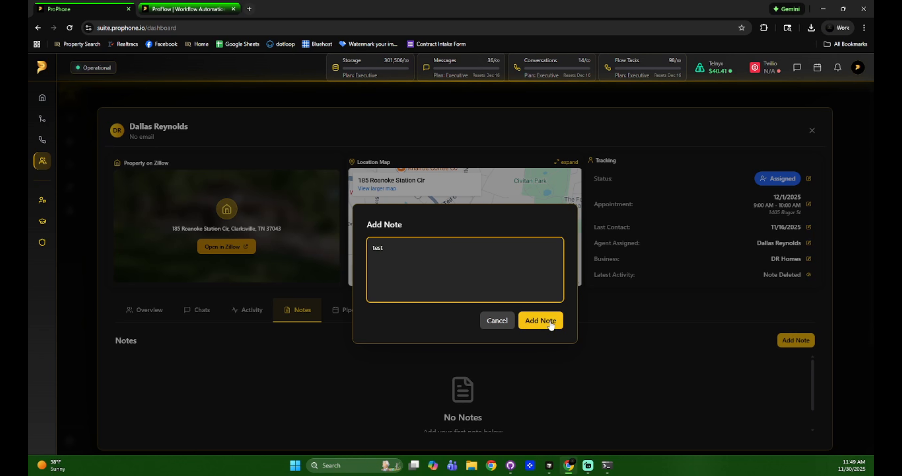
click(549, 321)
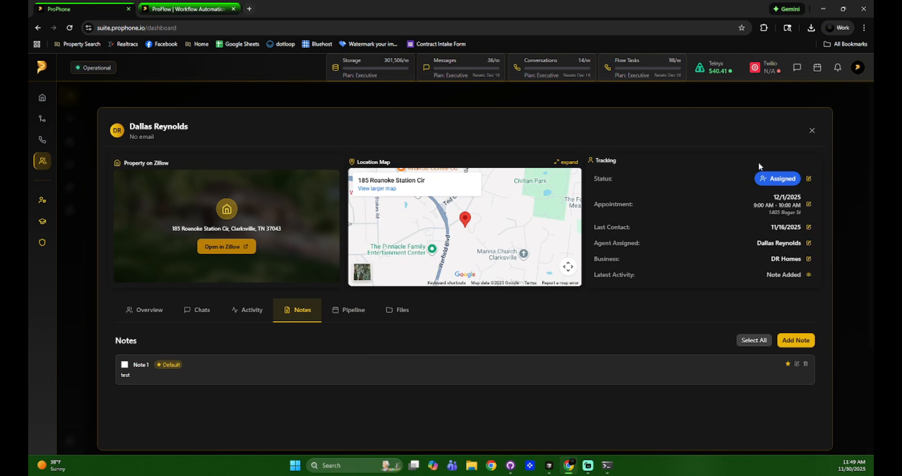
click(811, 131)
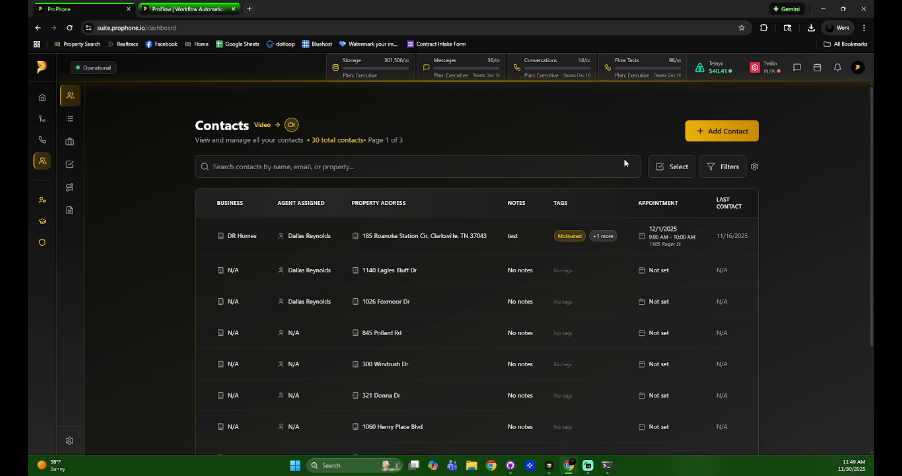
click(500, 241)
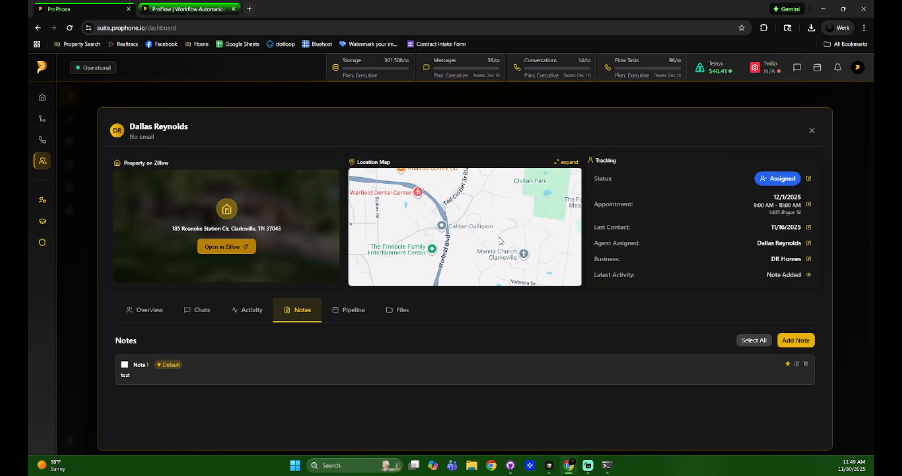
click(350, 312)
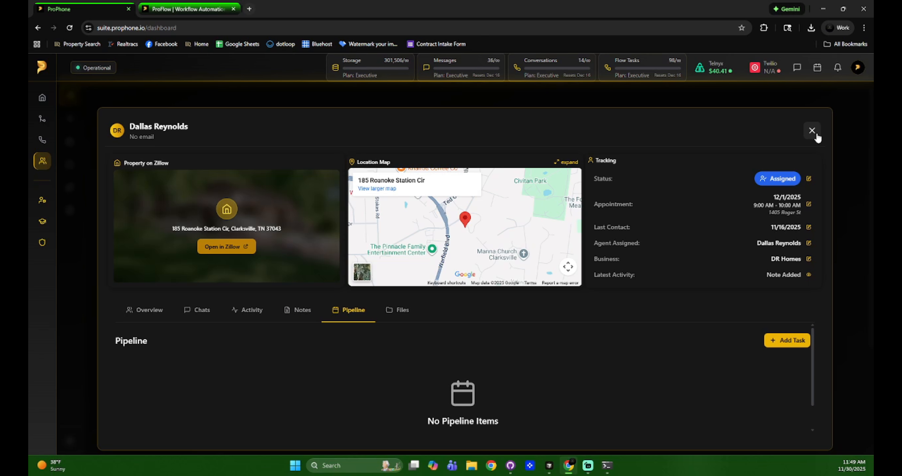
click(789, 341)
click(434, 197)
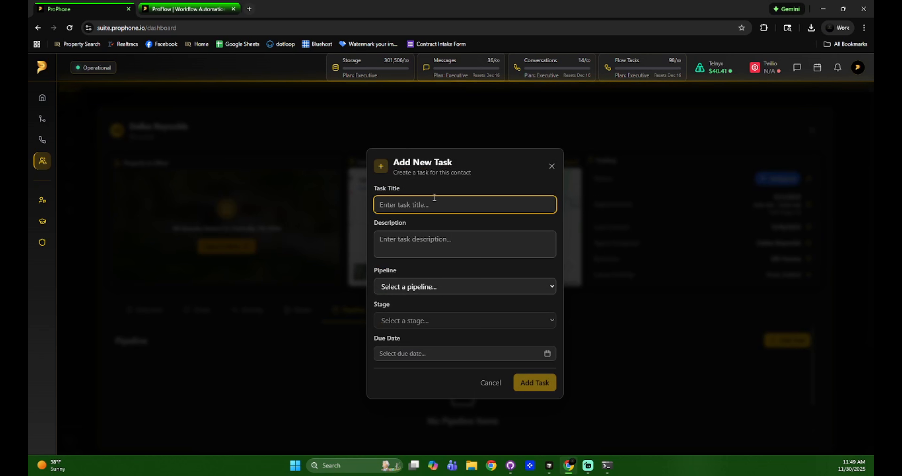
text(Appraisa)
key(BackSpace)
key(BackSpace)
key(BackSpace)
key(BackSpace)
key(BackSpace)
key(BackSpace)
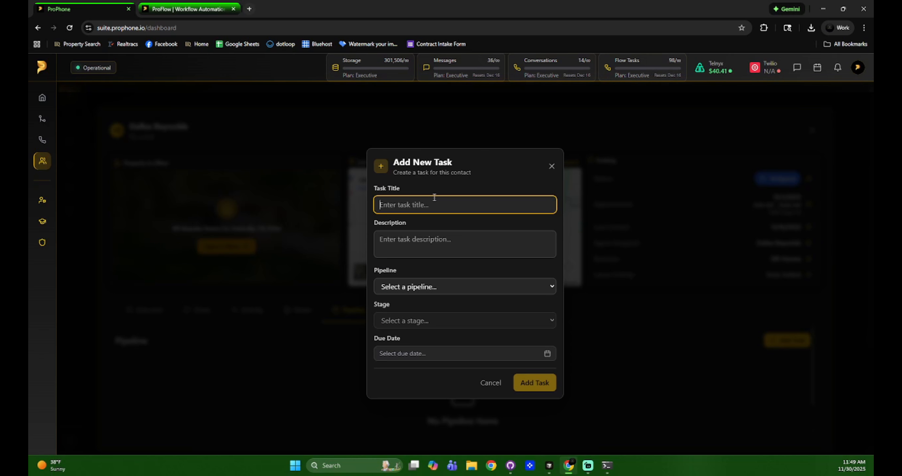
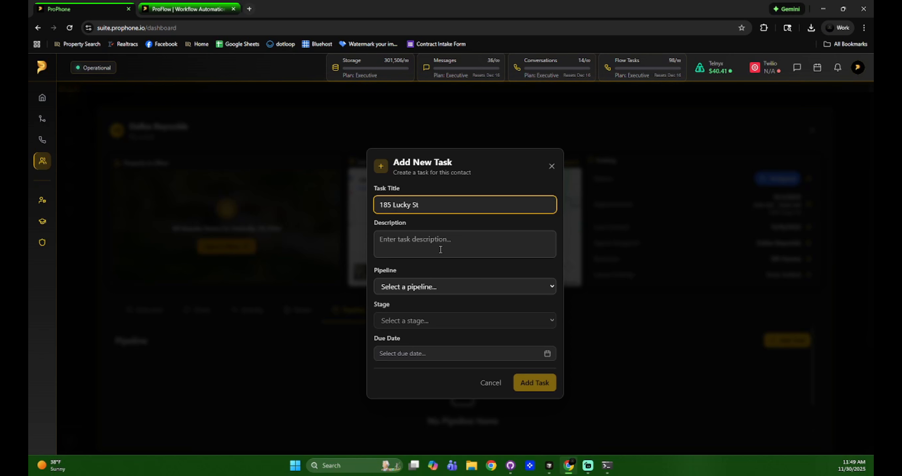
click(440, 249)
text(aprpaisal)
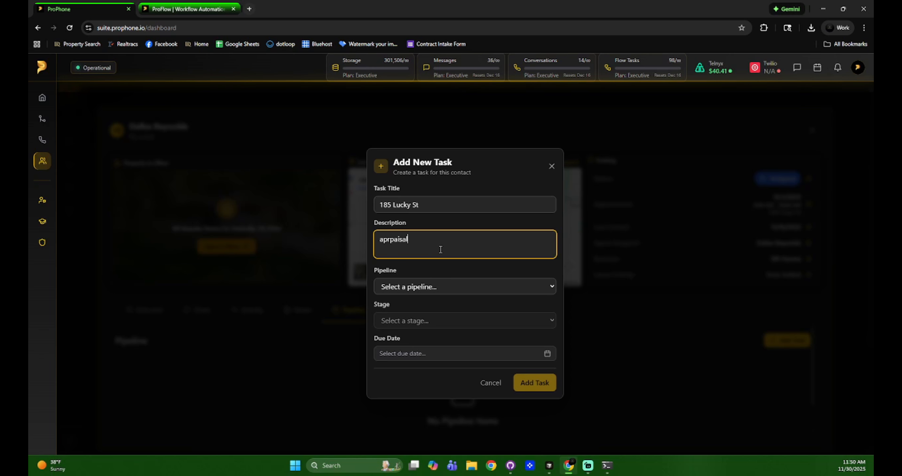
Put the task in Real Estate pipeline at Appraisal stage, due 12/5/2025, and add it
click(435, 282)
click(432, 314)
click(431, 319)
click(428, 361)
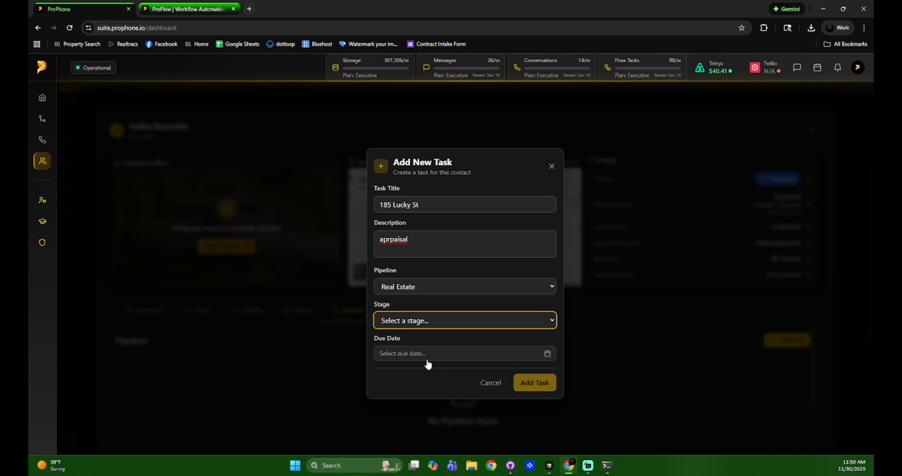
click(440, 353)
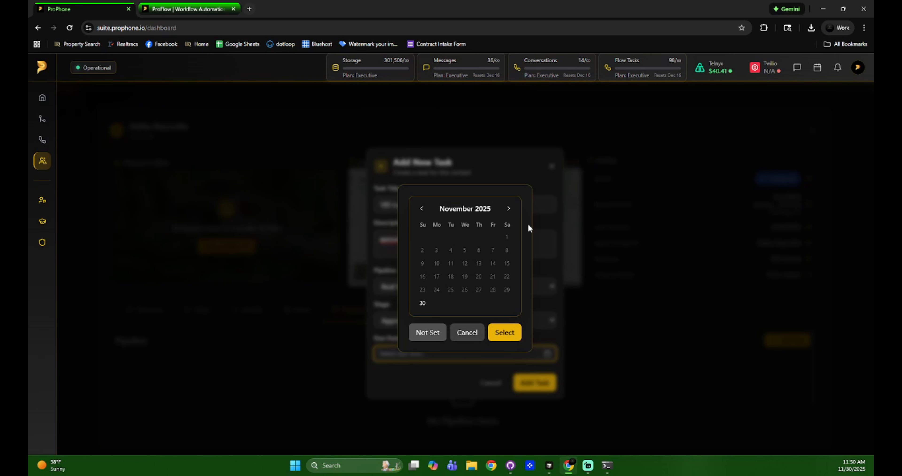
click(508, 208)
click(492, 243)
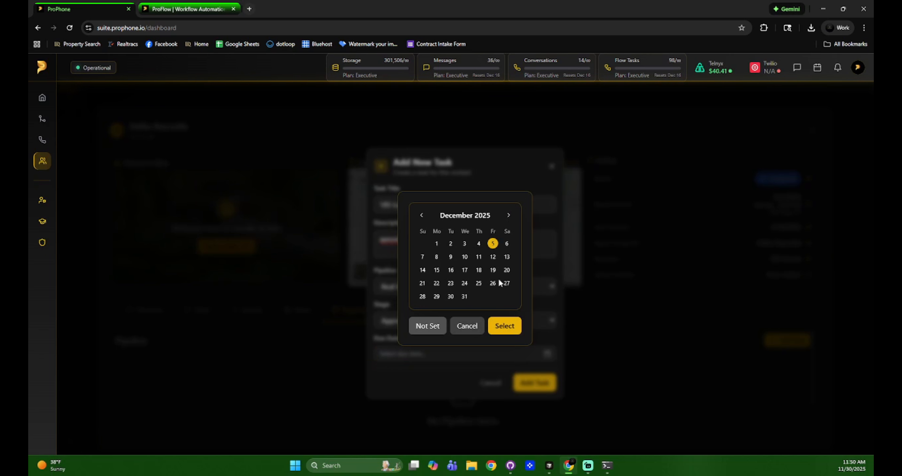
click(505, 332)
click(533, 383)
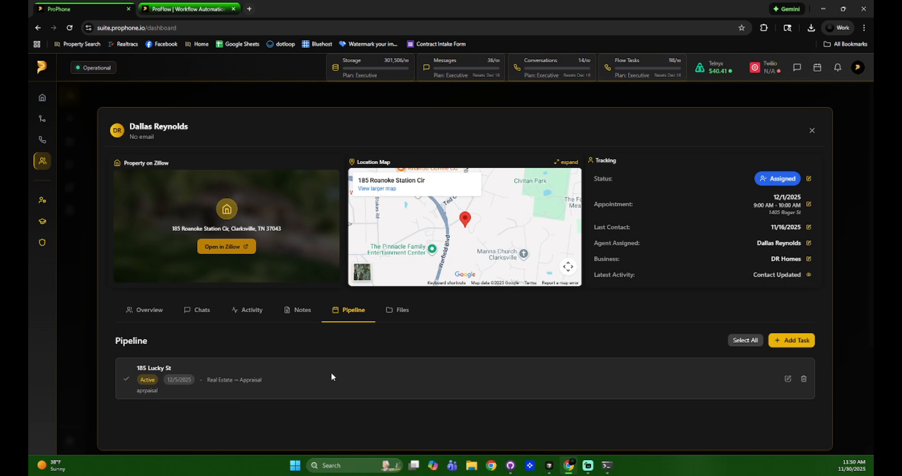
click(812, 131)
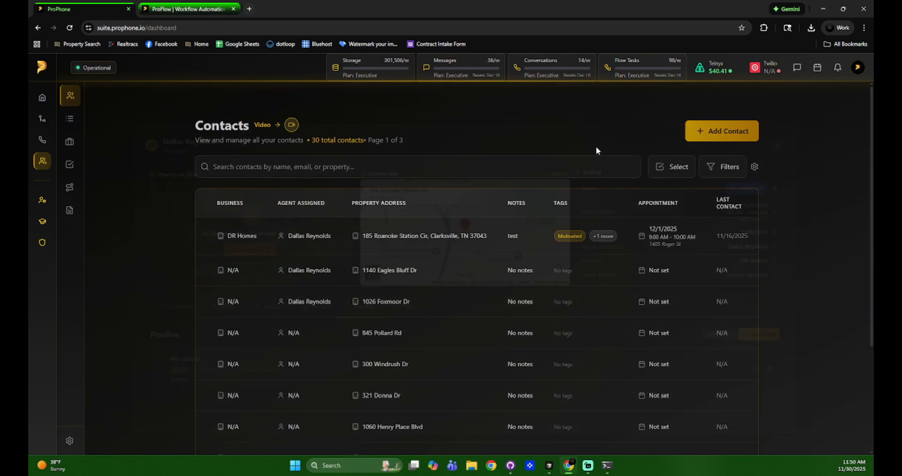
mouse_move(42, 154)
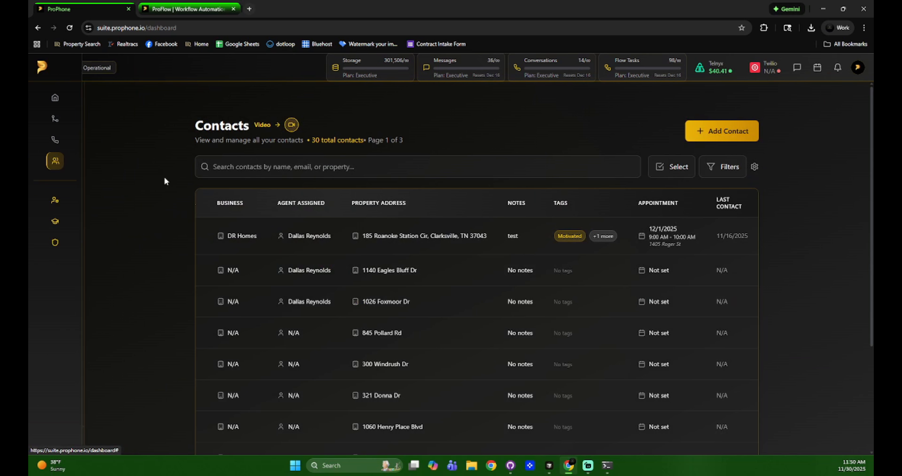
click(79, 166)
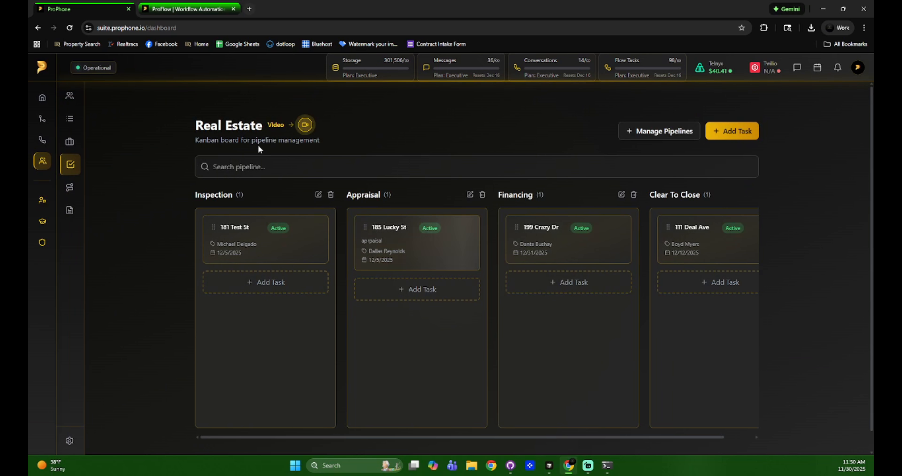
mouse_move(423, 243)
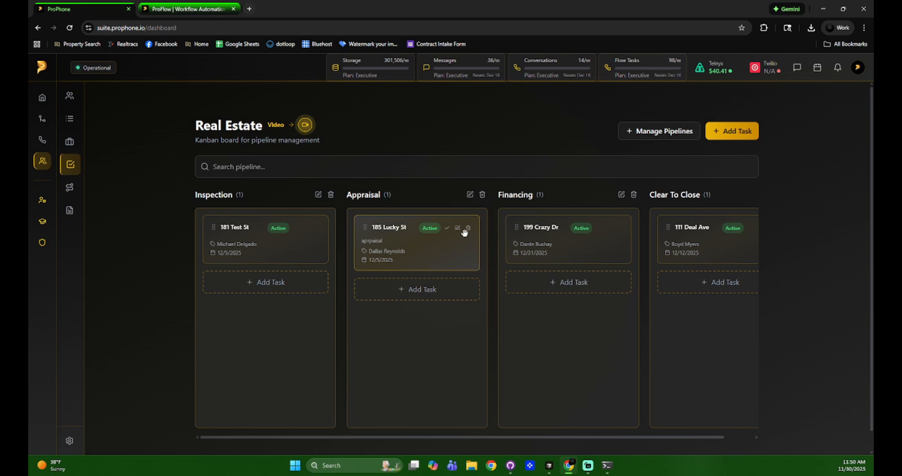
drag(426, 250, 423, 274)
drag(533, 437, 457, 426)
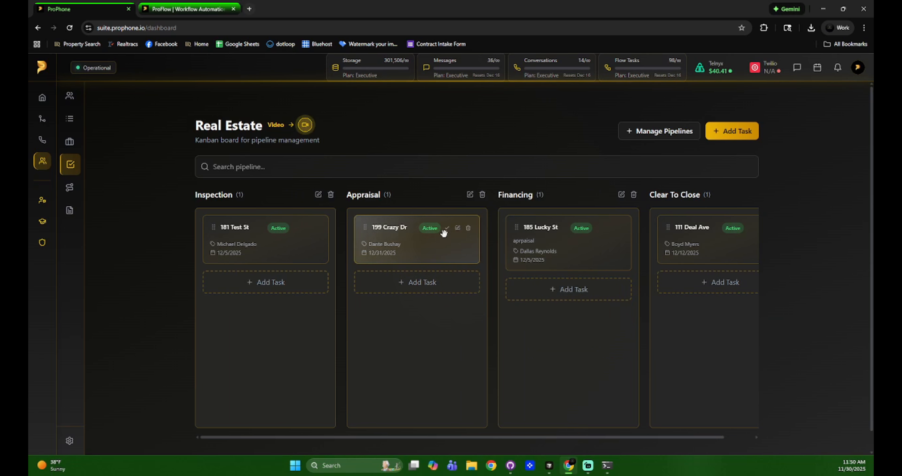
click(468, 229)
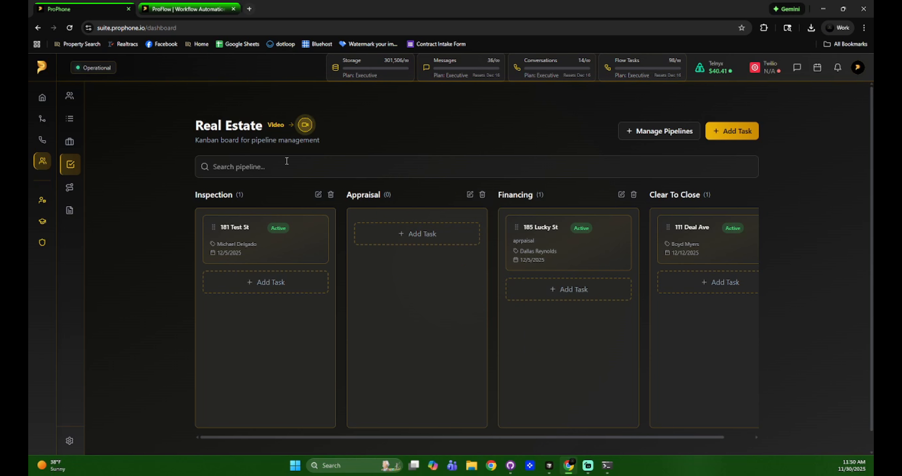
click(619, 228)
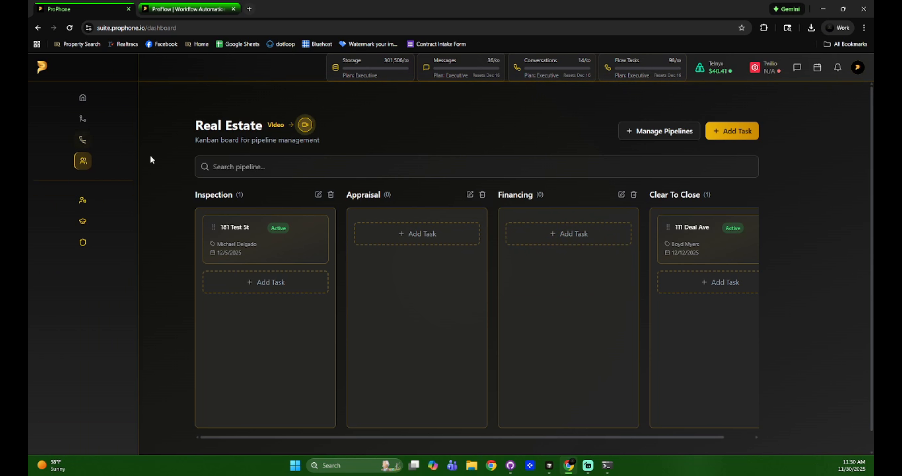
Reopen the first contact and begin uploading a file from its Files tab
click(74, 99)
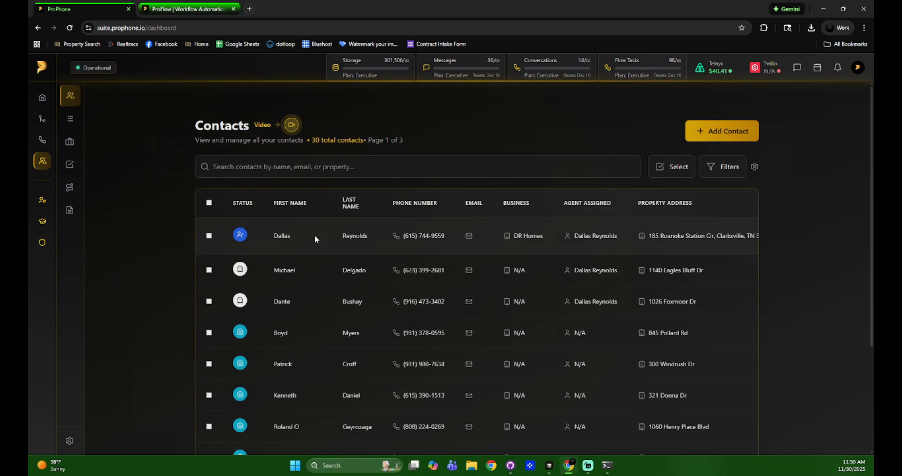
click(314, 234)
click(360, 309)
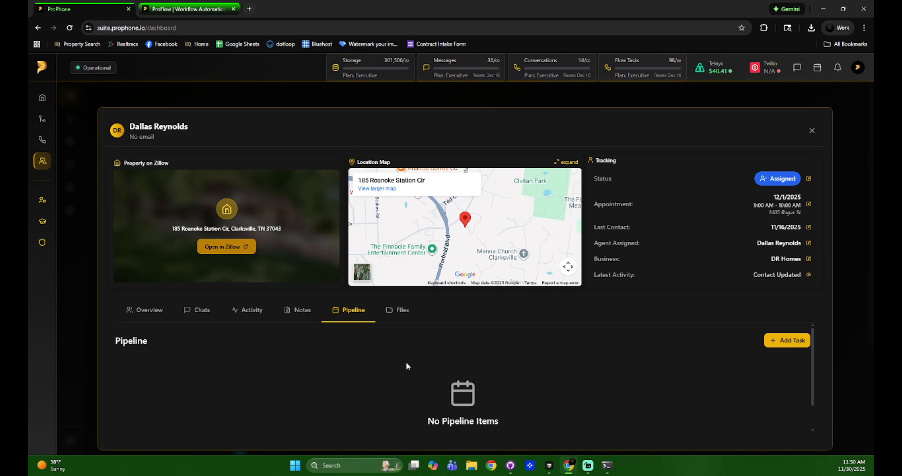
click(399, 310)
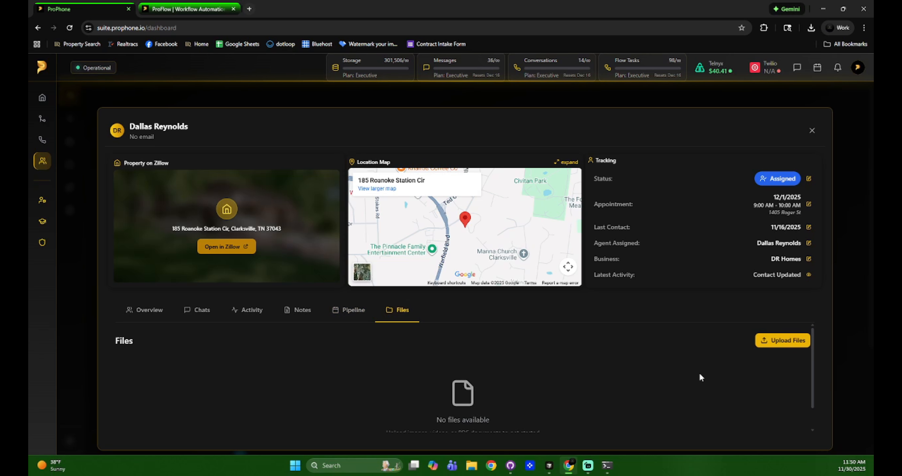
click(777, 345)
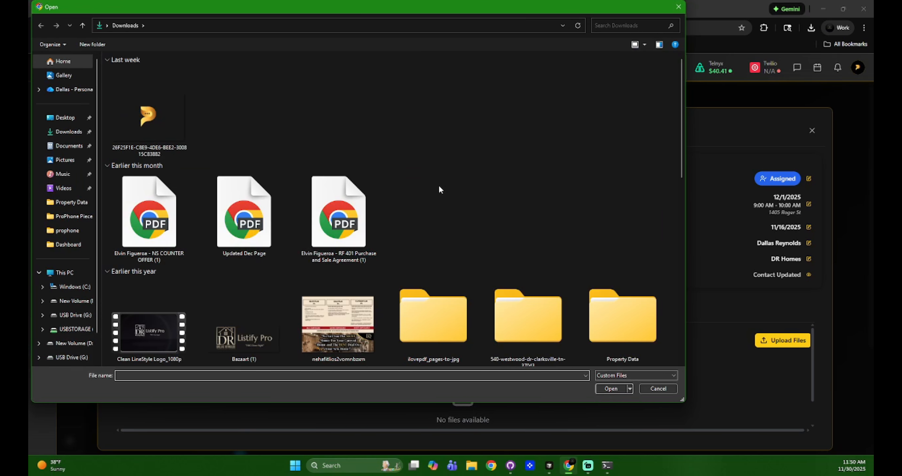
Upload the Clean LineStyle Logo_1080p.mp4 video to the contact's files
scroll(428, 189, down, 8)
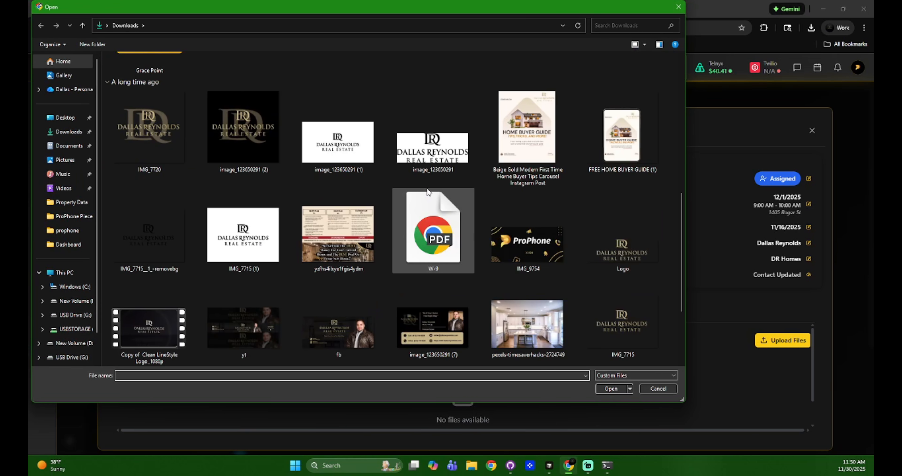
scroll(421, 198, up, 4)
scroll(434, 221, up, 5)
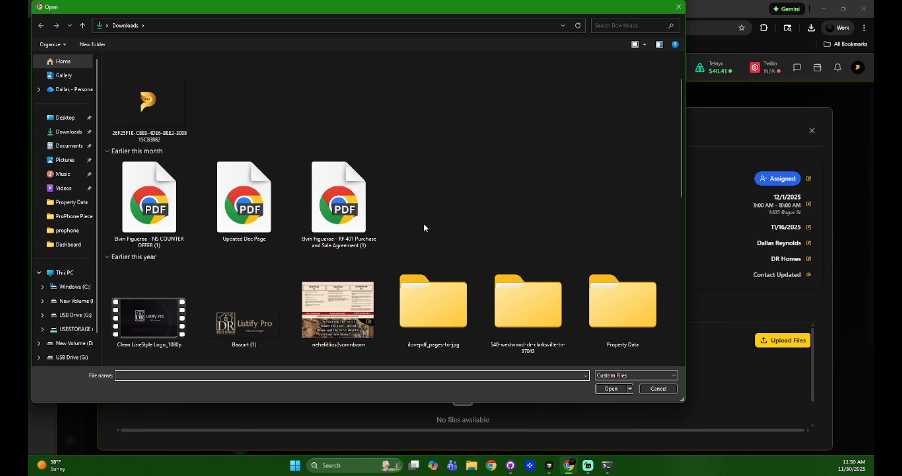
double_click(170, 315)
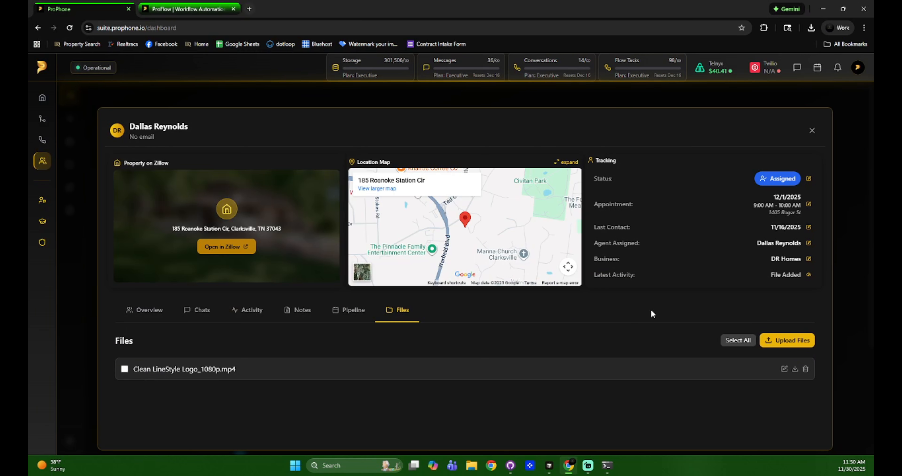
Play the uploaded video to confirm it works, then close the video player
click(217, 370)
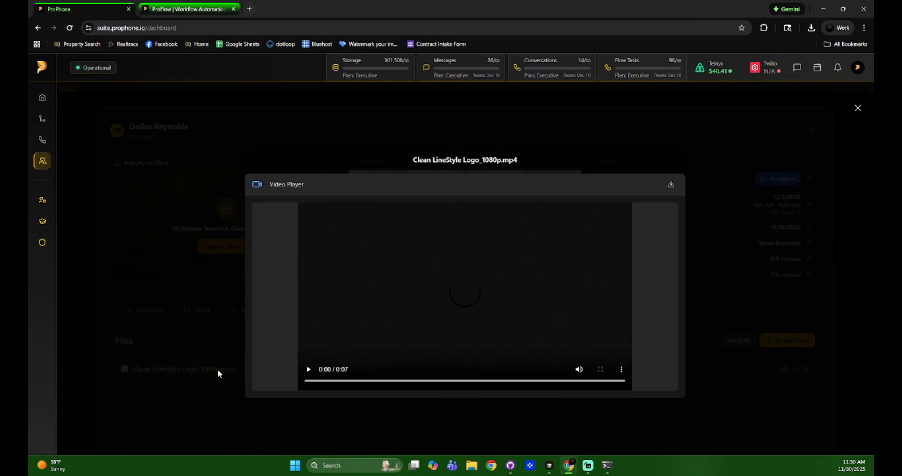
click(309, 369)
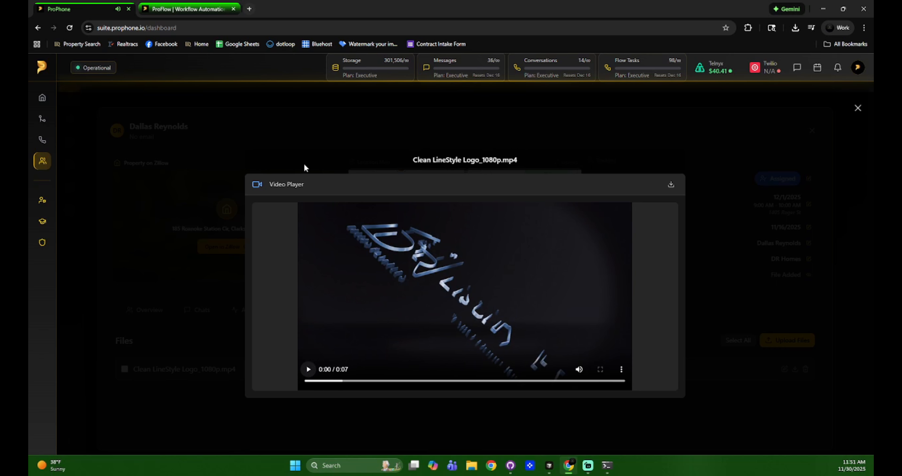
click(774, 301)
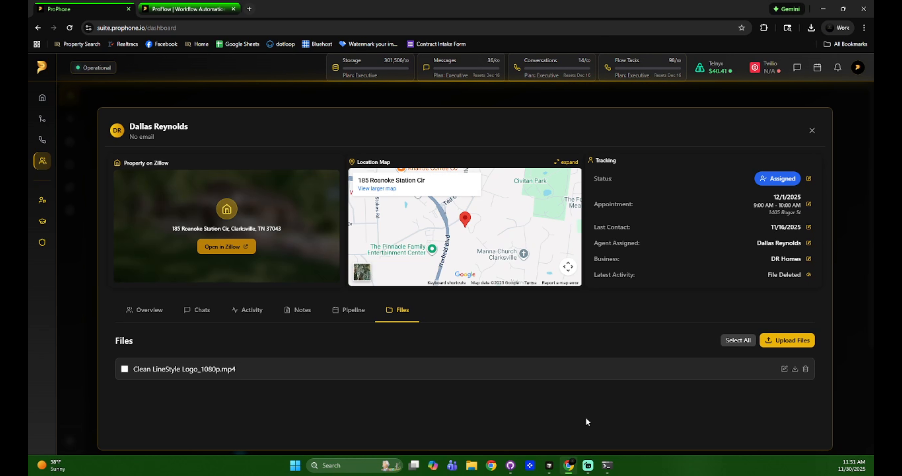
View a contact's overview, then page through contact pages 1 to 3 and back
click(148, 310)
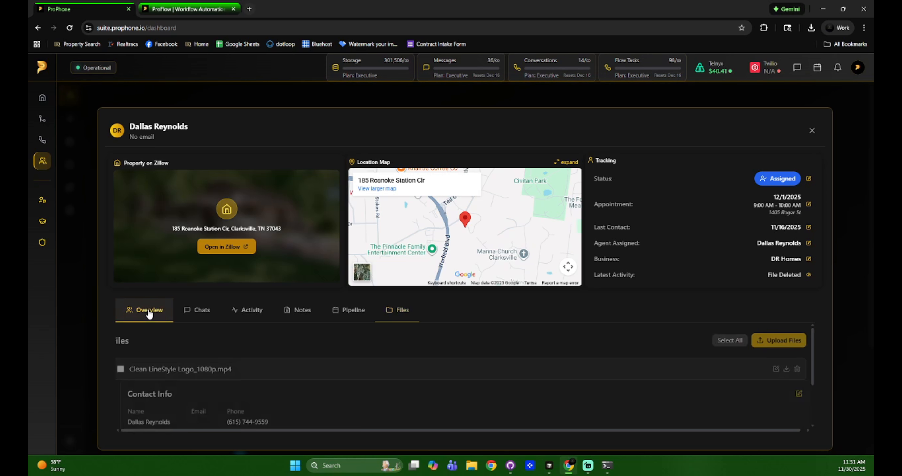
click(811, 132)
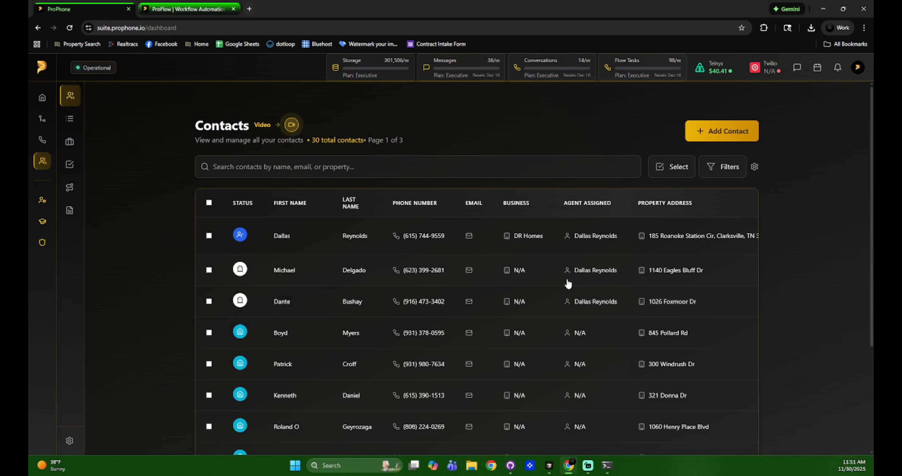
scroll(567, 284, down, 5)
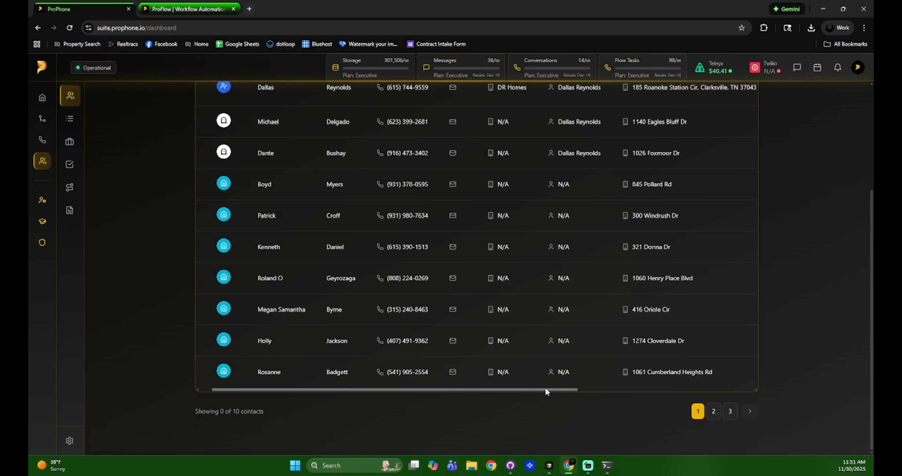
click(715, 411)
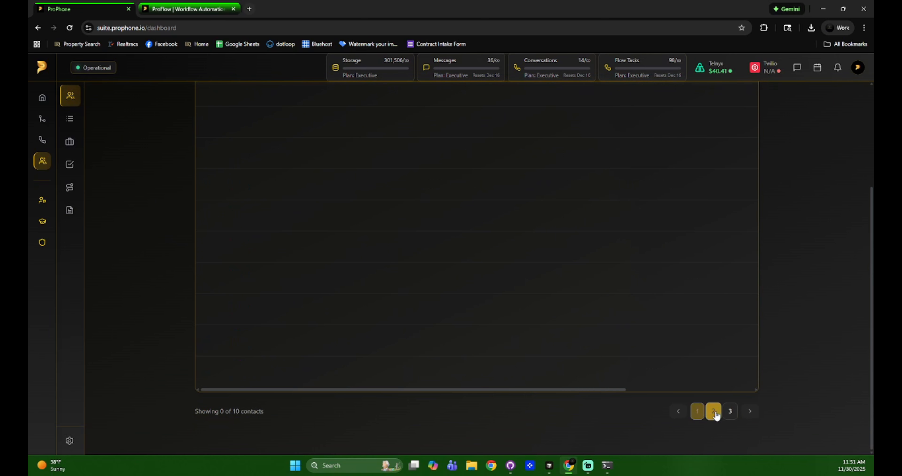
click(728, 412)
click(714, 411)
click(697, 411)
scroll(802, 373, up, 5)
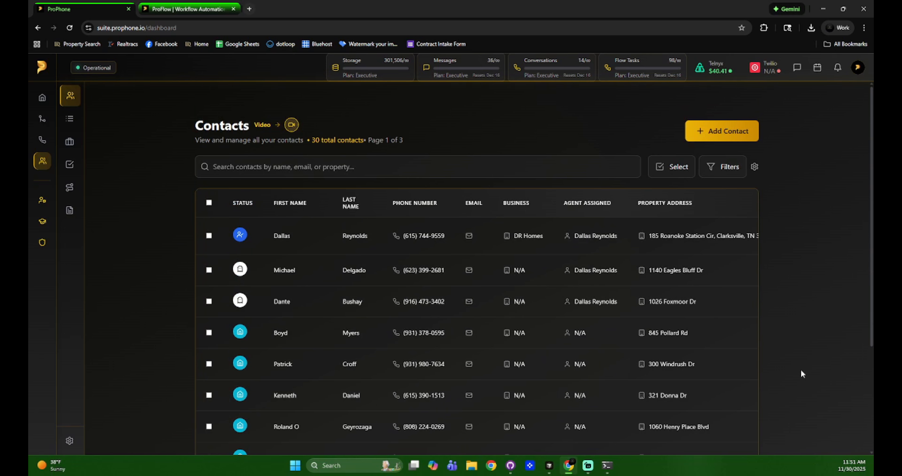
Look over the status, agent and tag choices in Advanced Filters
click(728, 173)
click(384, 275)
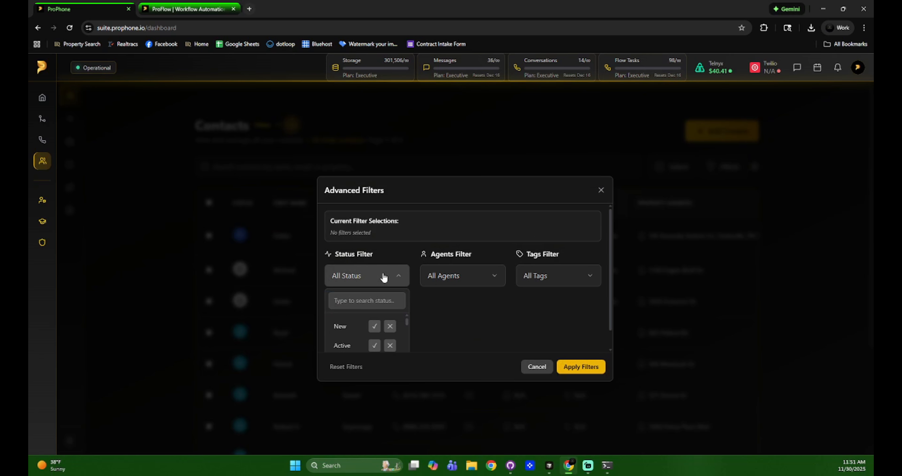
click(480, 273)
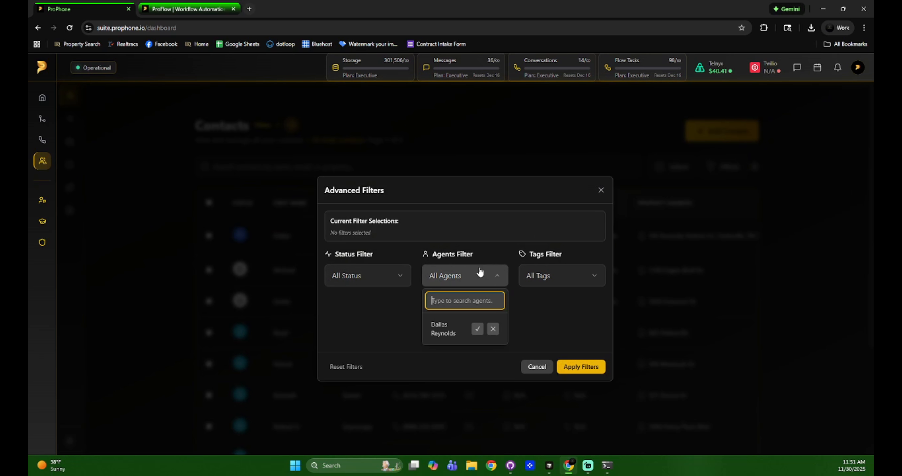
click(567, 262)
click(568, 276)
click(483, 279)
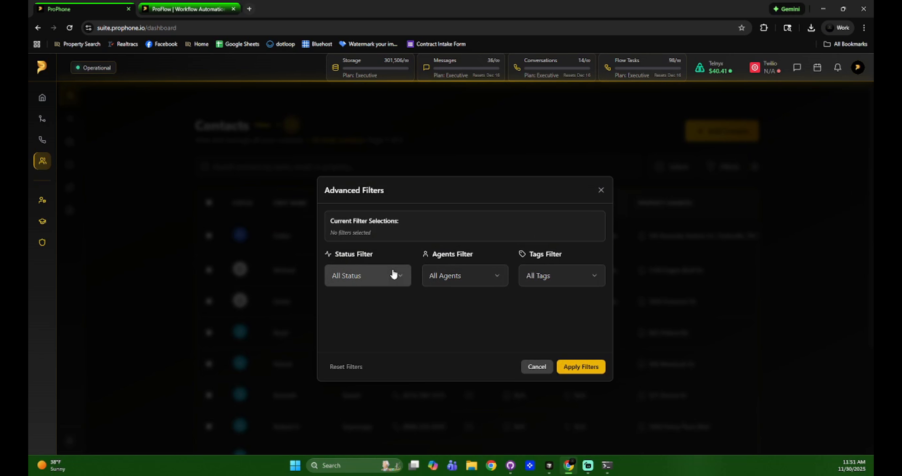
Filter contacts by New status, the listed agent and the Seller tag
click(392, 275)
click(374, 328)
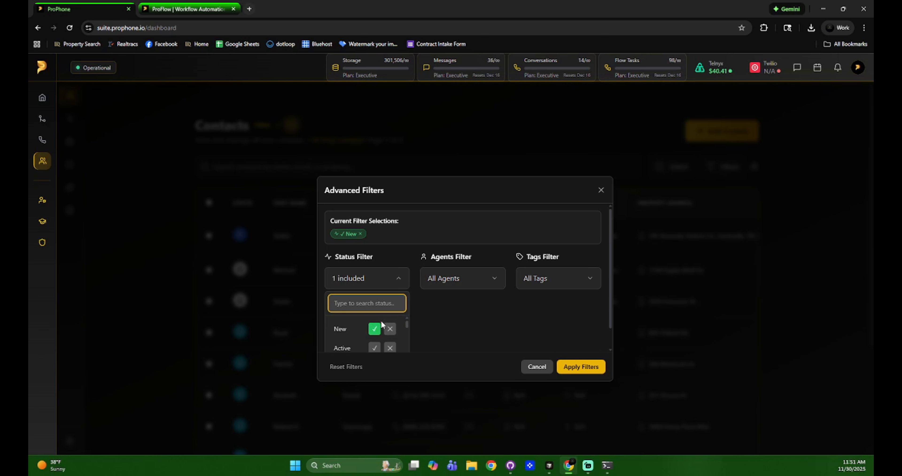
click(472, 286)
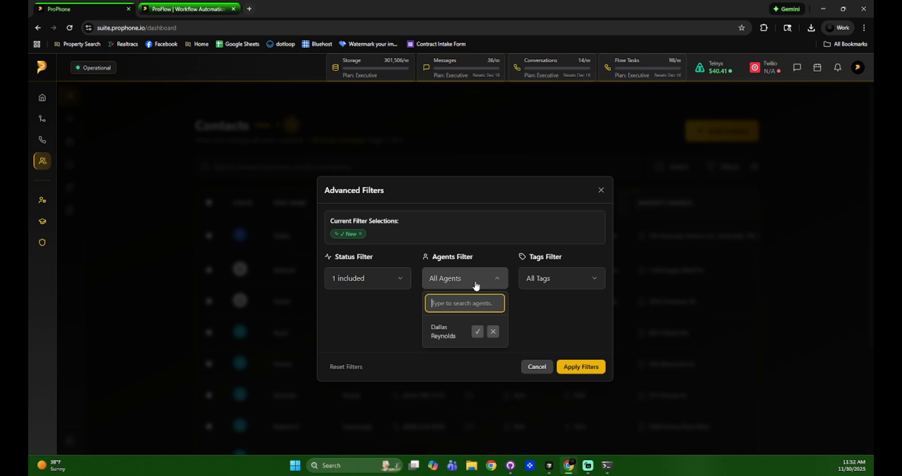
click(477, 331)
click(582, 281)
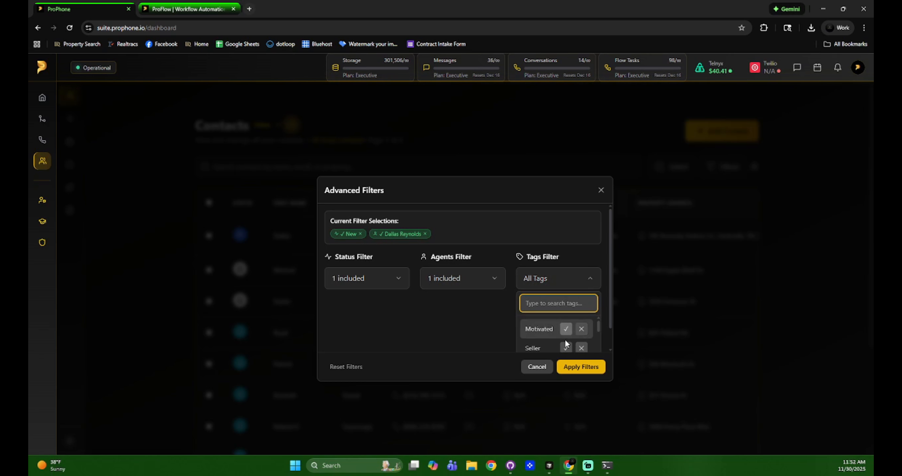
click(566, 347)
click(575, 366)
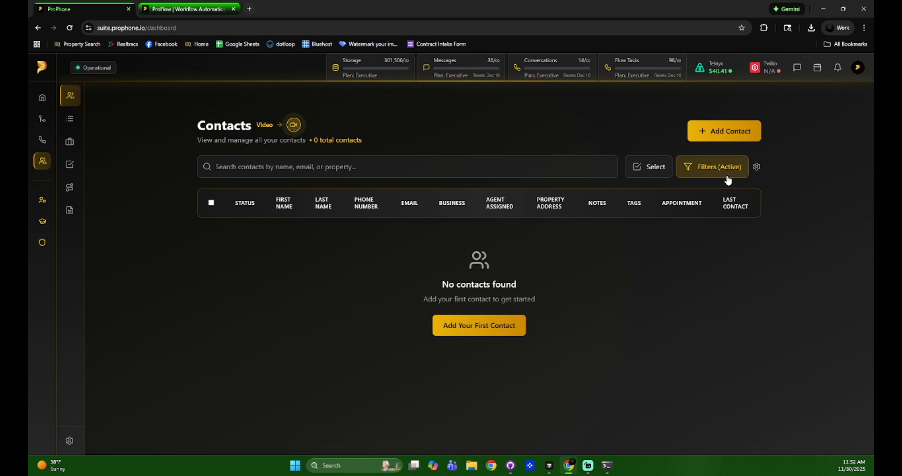
Reset all advanced filters and close the filter settings
click(726, 165)
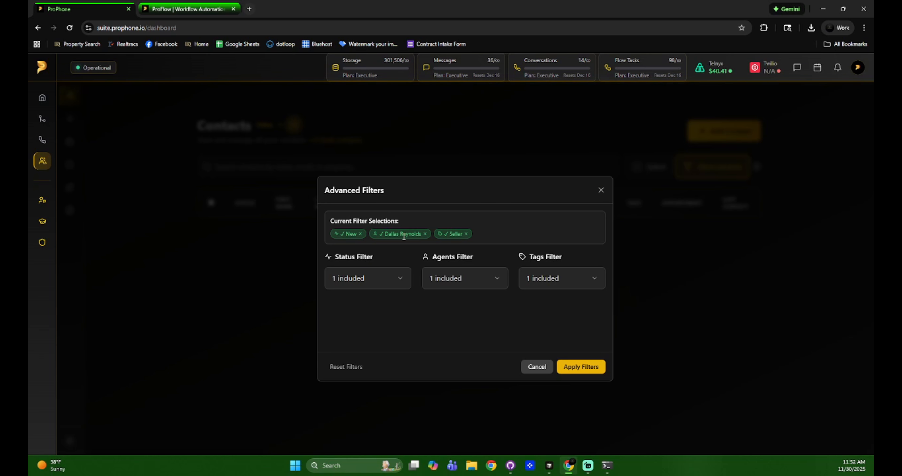
click(339, 367)
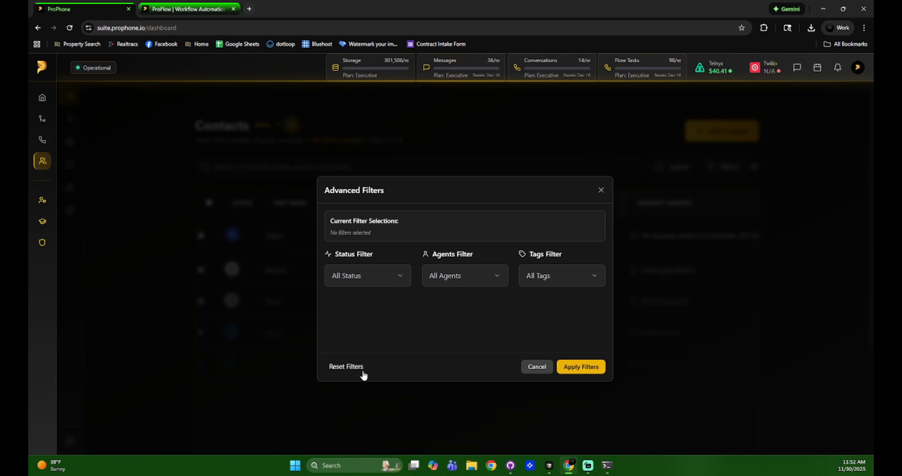
click(537, 367)
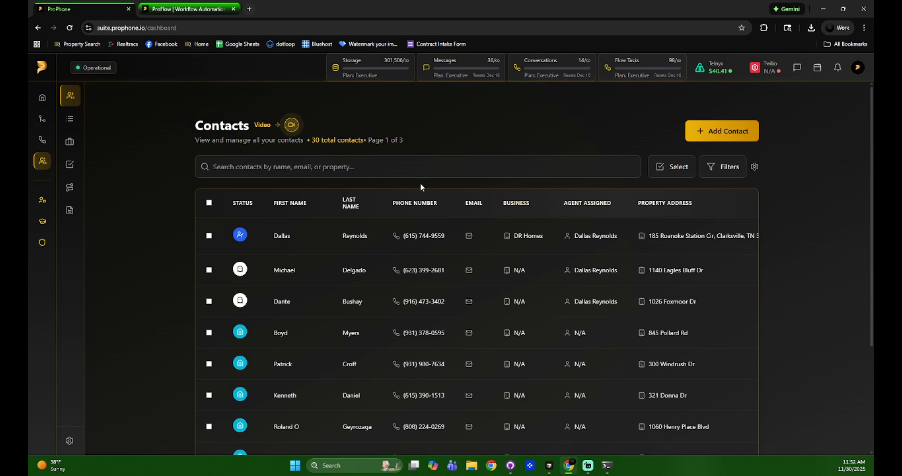
click(315, 167)
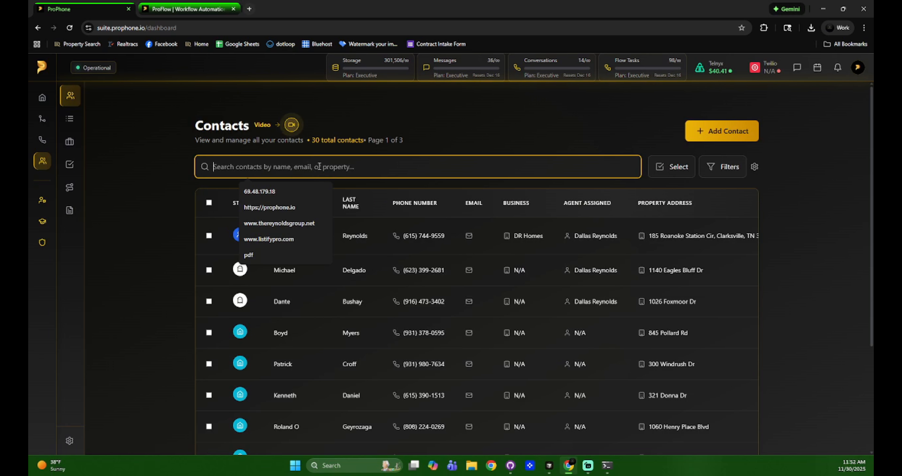
click(406, 146)
click(305, 169)
text(dallas)
key(BackSpace)
key(BackSpace)
key(BackSpace)
key(BackSpace)
key(BackSpace)
key(BackSpace)
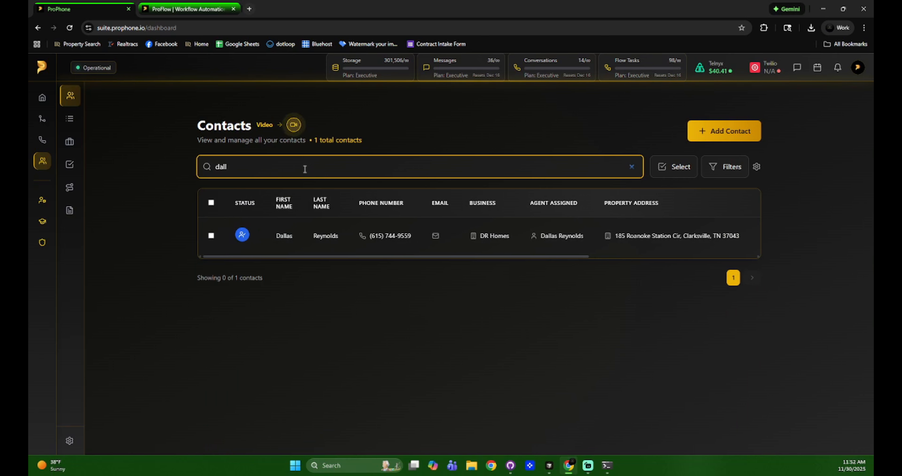
text(615)
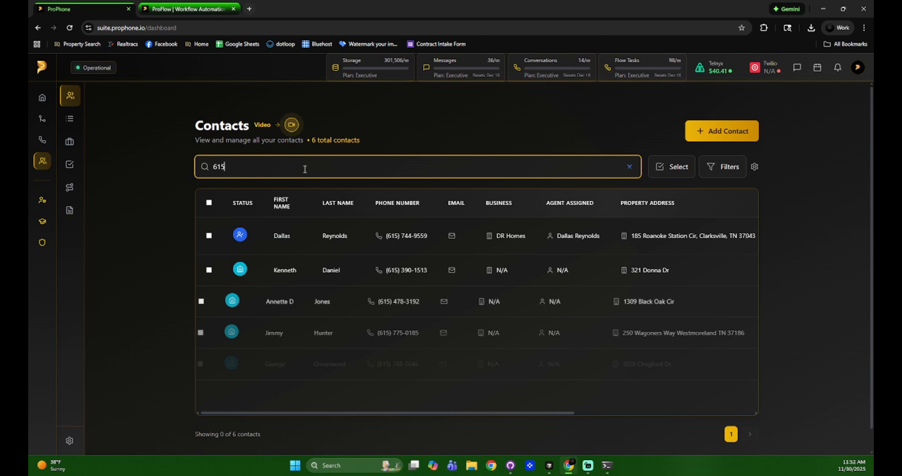
key(BackSpace)
key(BackSpace)
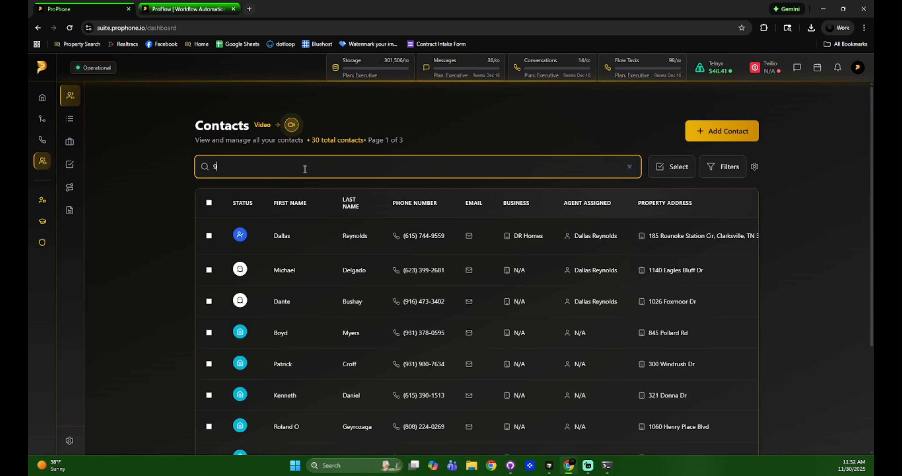
text(931)
key(BackSpace)
key(BackSpace)
key(BackSpace)
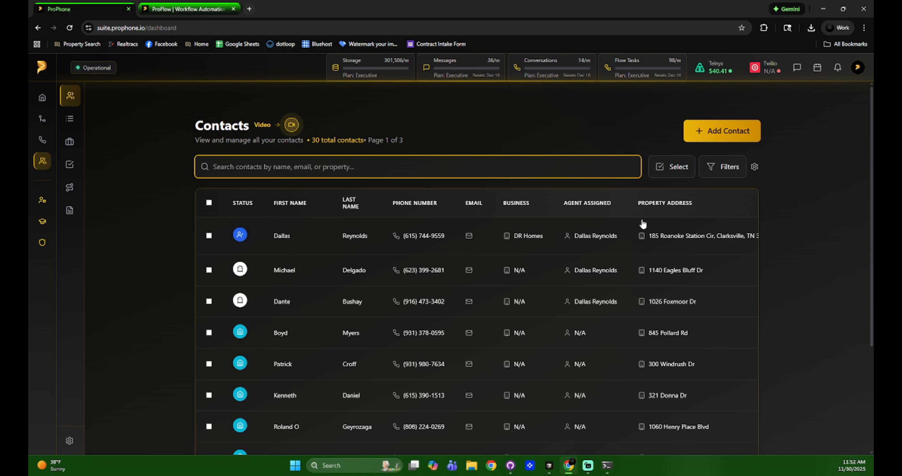
Select all 30 contacts and start Add Tags, then cancel without adding tags
click(209, 202)
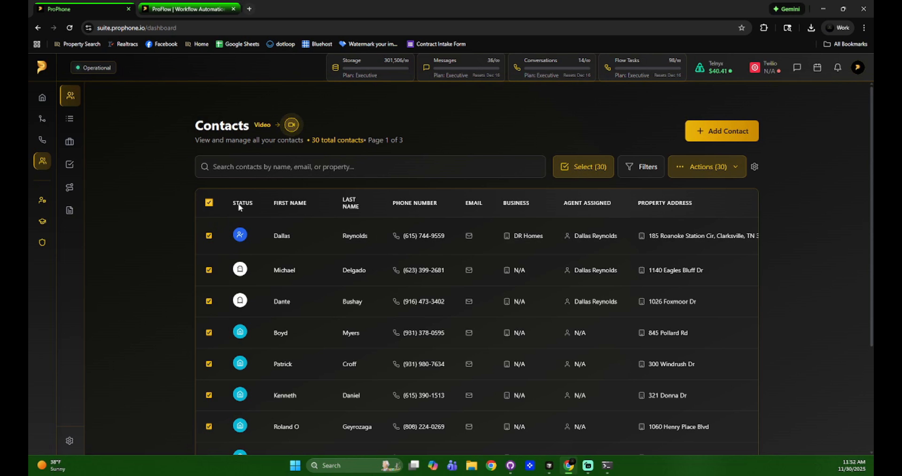
click(693, 172)
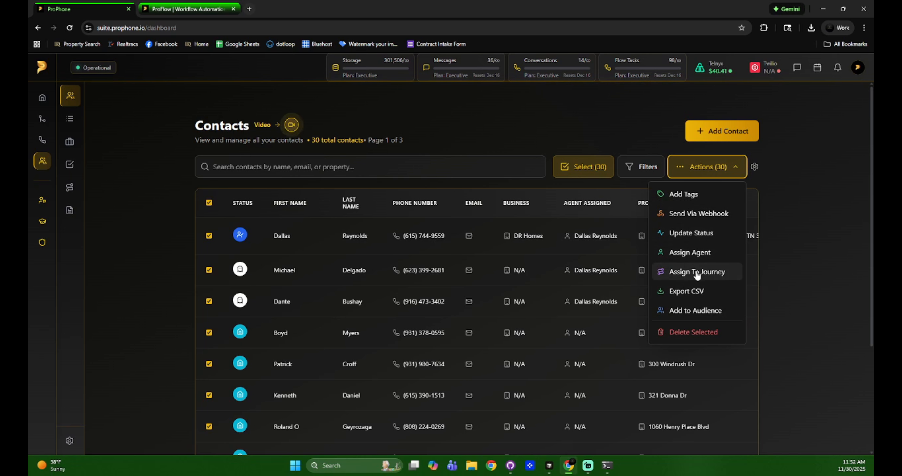
click(685, 198)
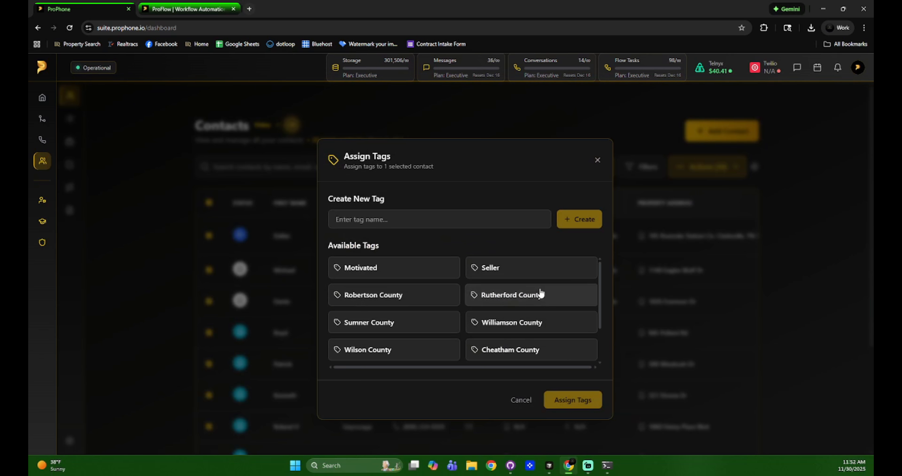
scroll(541, 292, down, 2)
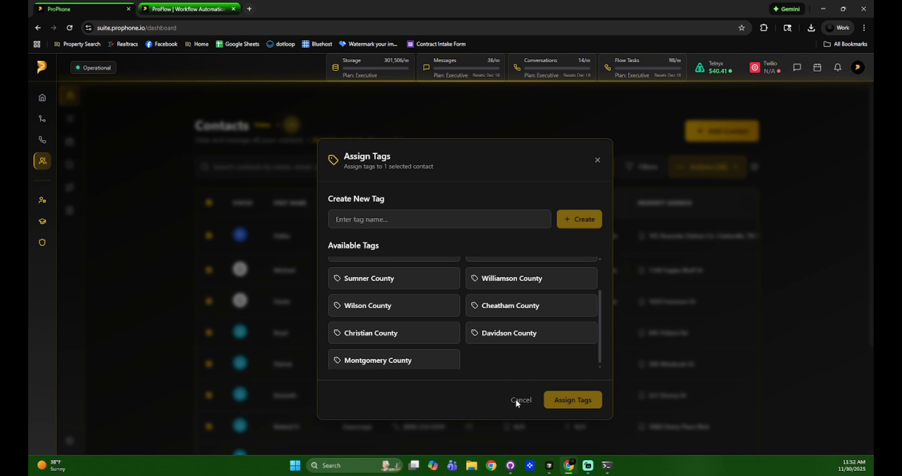
click(597, 160)
Update the status of all selected contacts to Hot
click(734, 173)
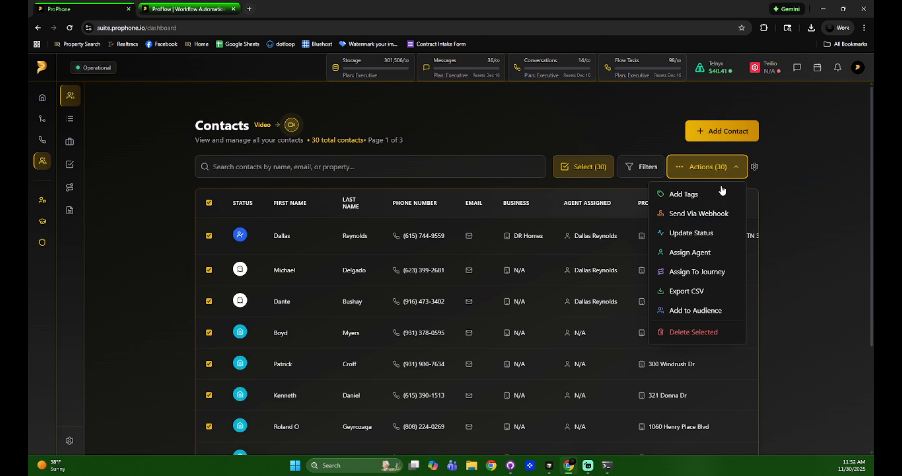
click(693, 233)
click(595, 250)
click(619, 376)
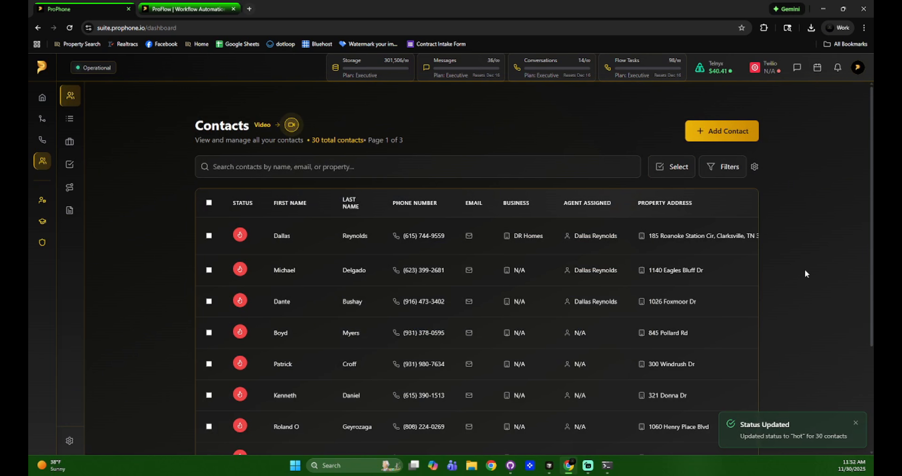
Start a single new contact with first name Smart, last name T and a phone number
click(696, 138)
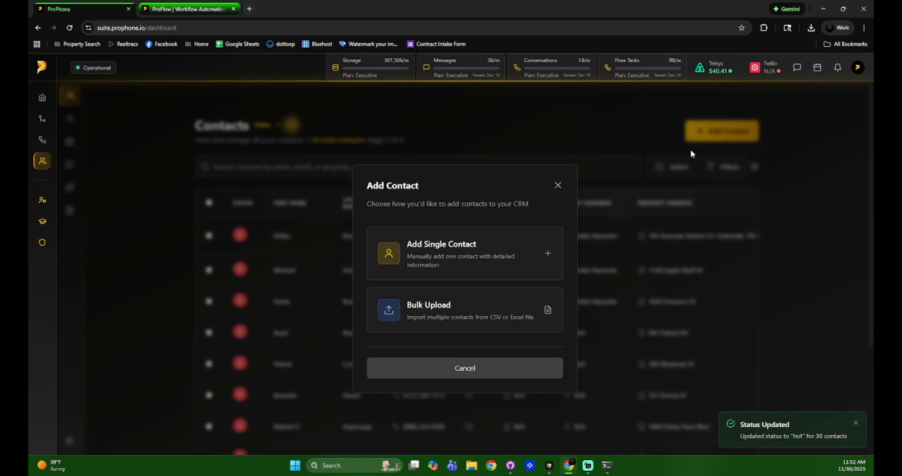
click(456, 255)
click(288, 194)
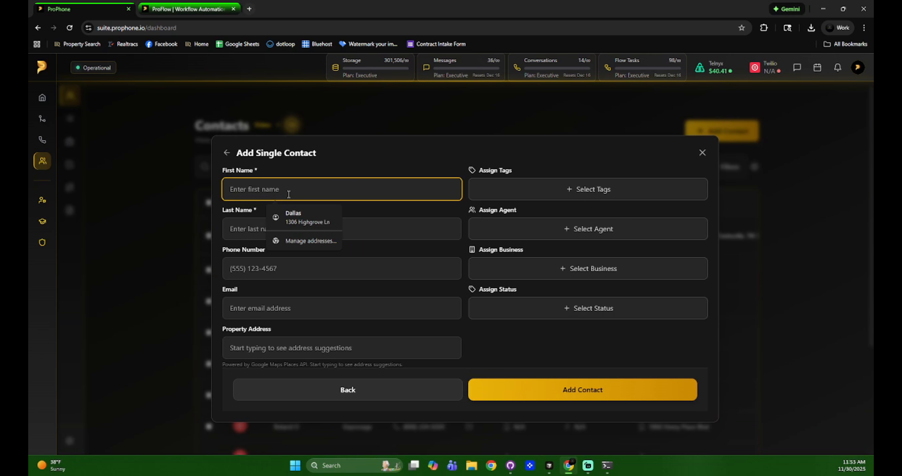
text(Smart)
key(Tab)
text(T)
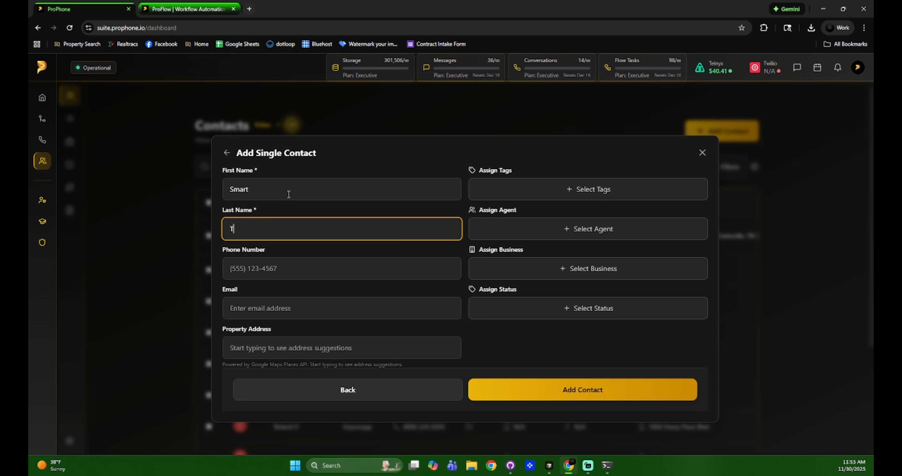
key(Tab)
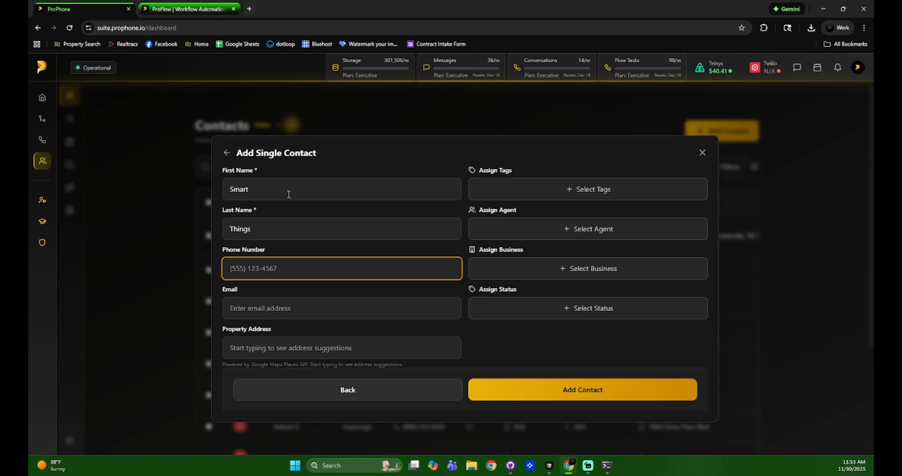
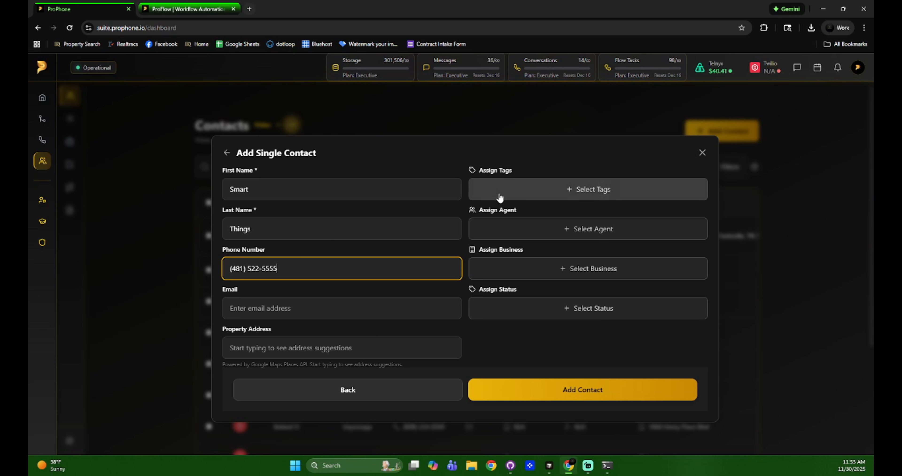
Give the new contact Warm status and save it
click(528, 308)
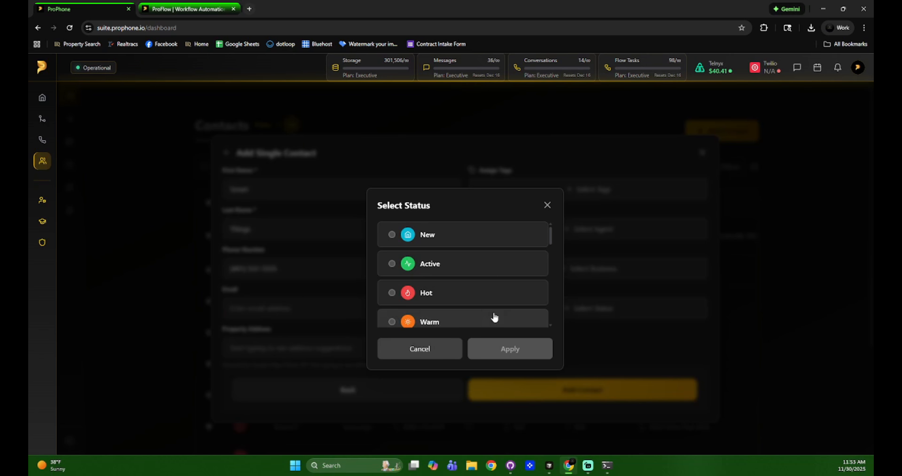
click(451, 316)
click(488, 348)
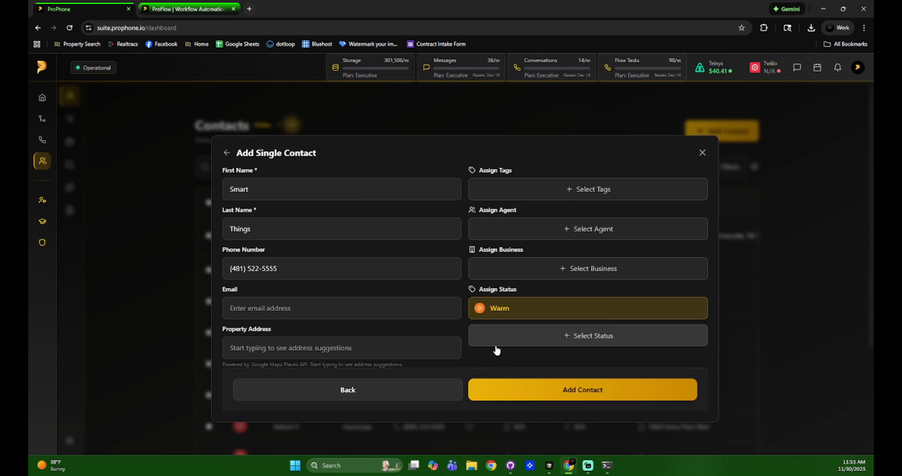
click(541, 389)
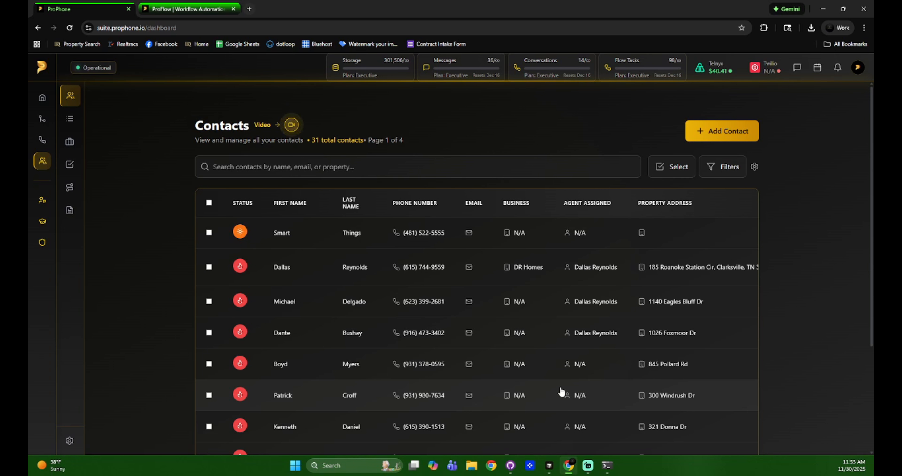
Filter the contacts list to Warm status only
click(717, 168)
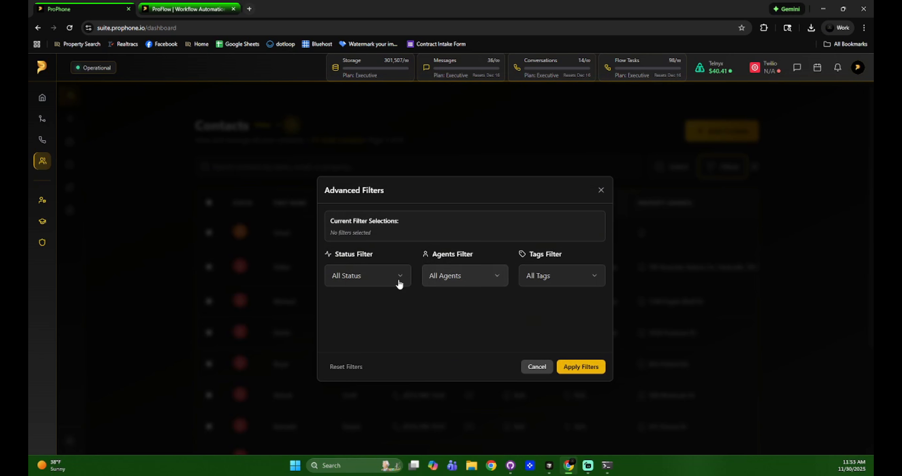
click(393, 284)
text(warm)
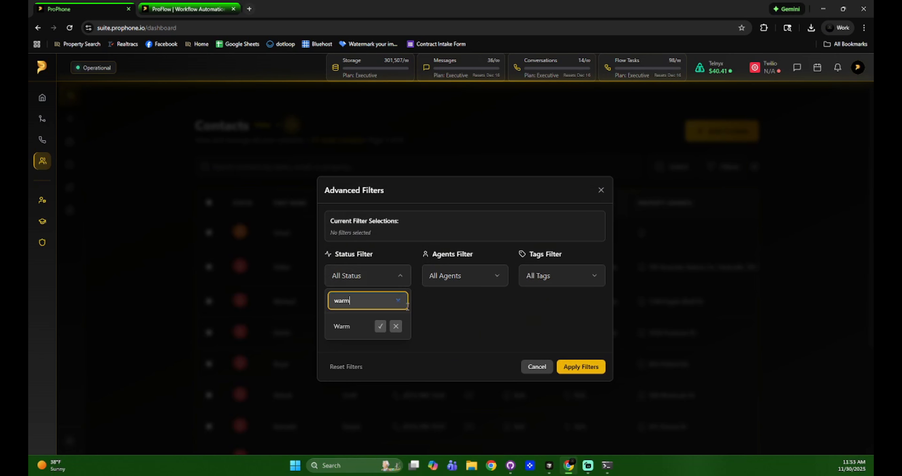
click(381, 329)
click(579, 366)
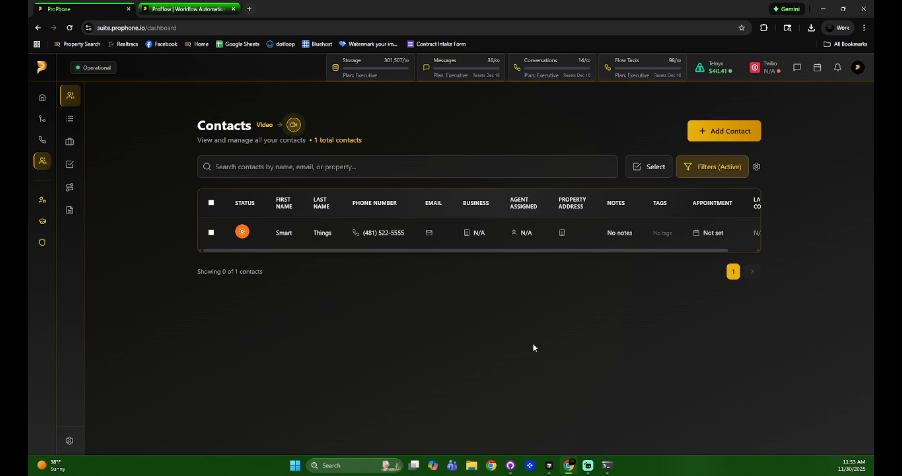
Delete the Smart Things contact and bring up the Add Contact choices
click(211, 233)
click(724, 167)
click(710, 333)
click(500, 299)
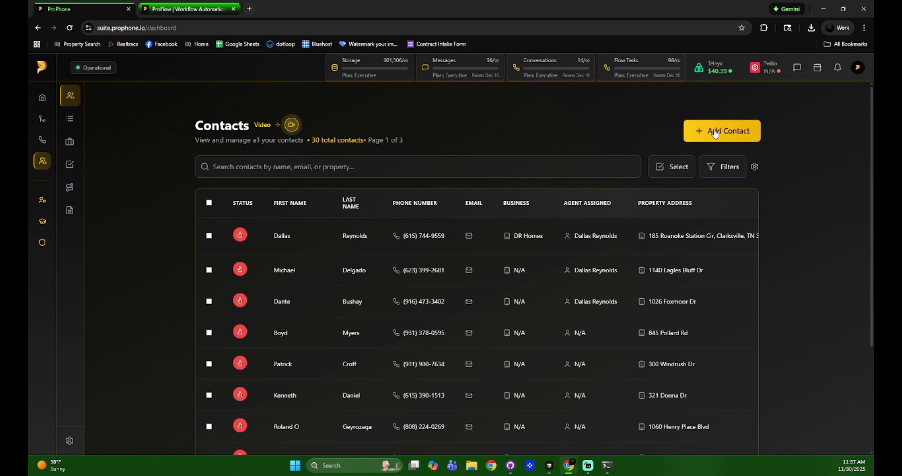
click(714, 132)
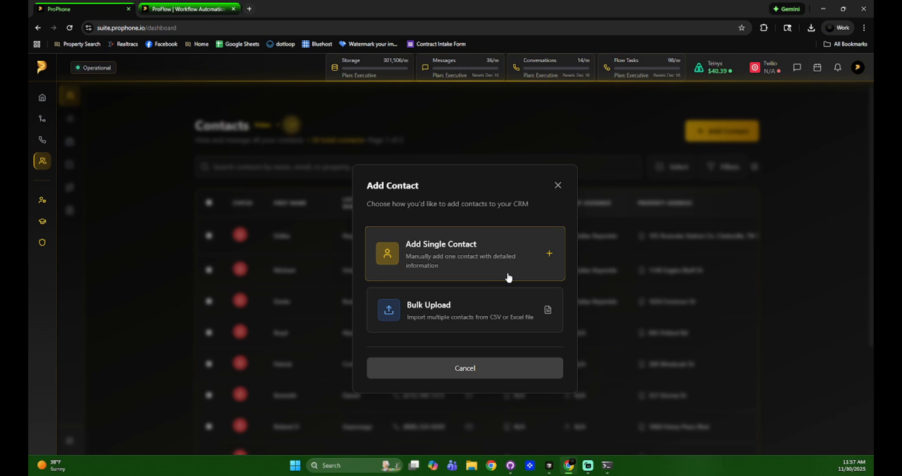
Load Cheatham County.xlsx from Downloads > Property Data > Property Data into a bulk upload
click(492, 313)
click(458, 295)
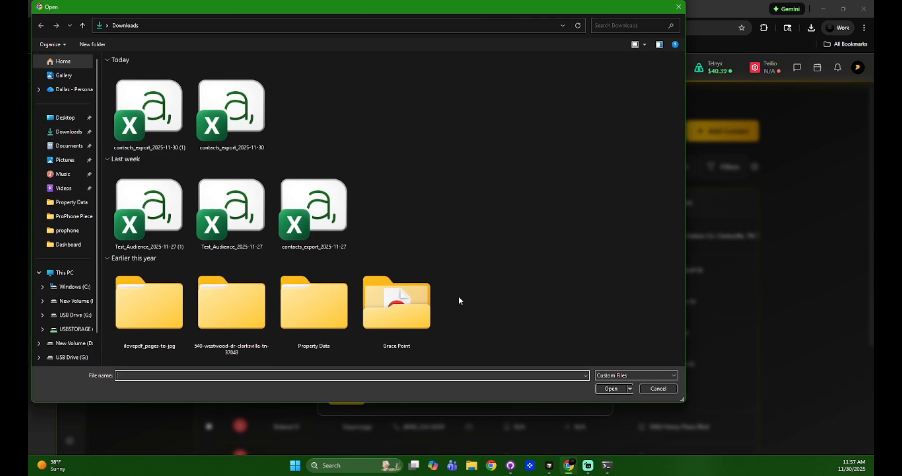
double_click(315, 304)
double_click(134, 83)
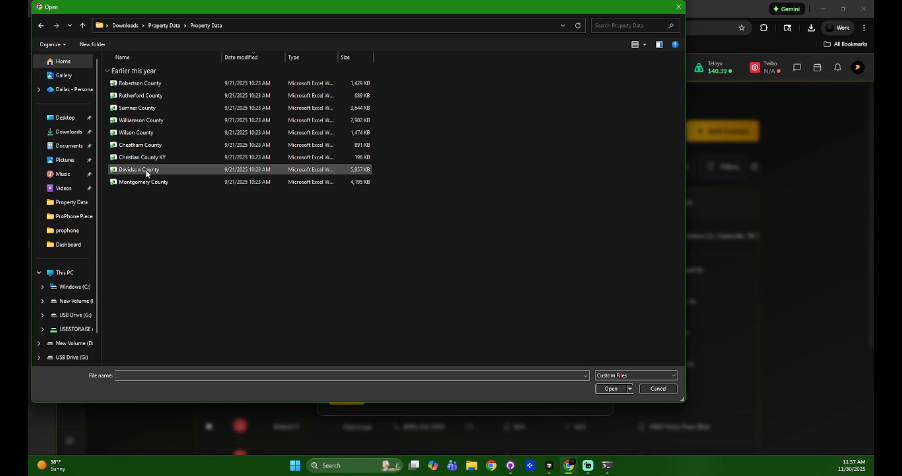
double_click(147, 145)
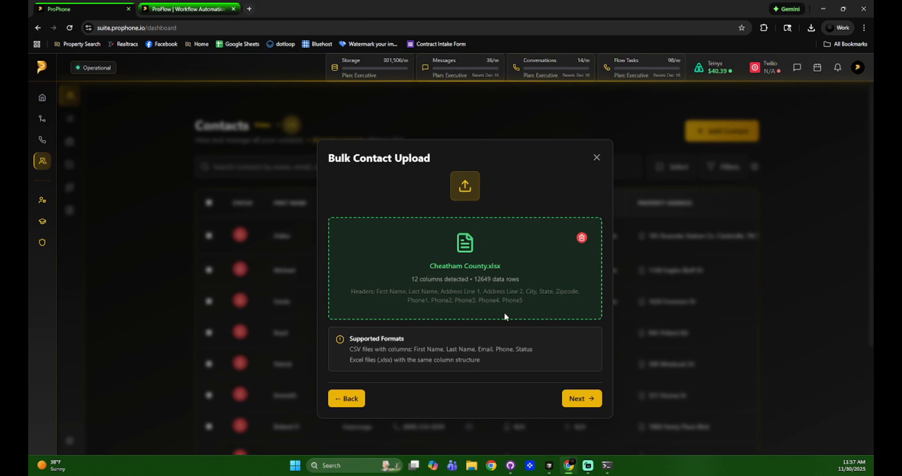
Map Address Line 1 to Address 1 and Address Line 2 to Address 2, leaving property address unmapped
click(564, 398)
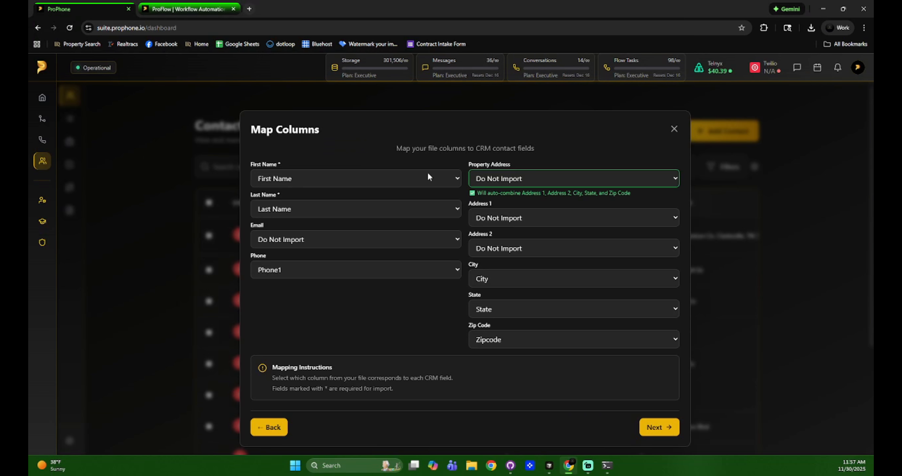
click(516, 177)
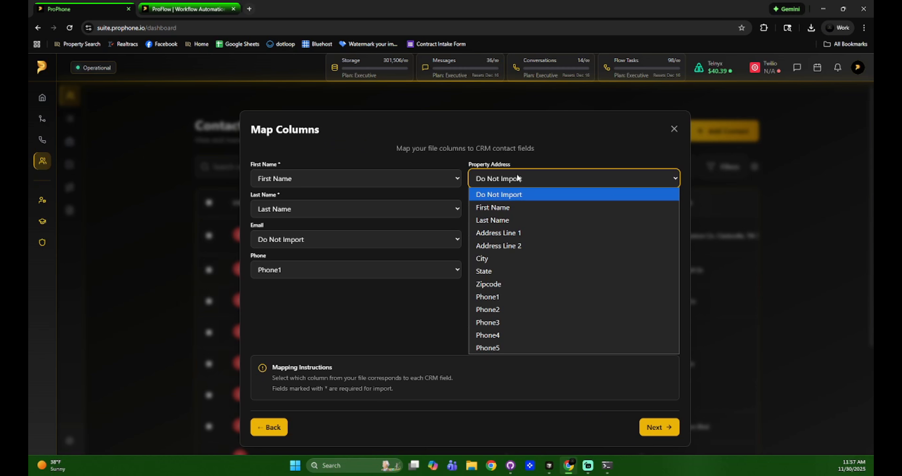
click(515, 179)
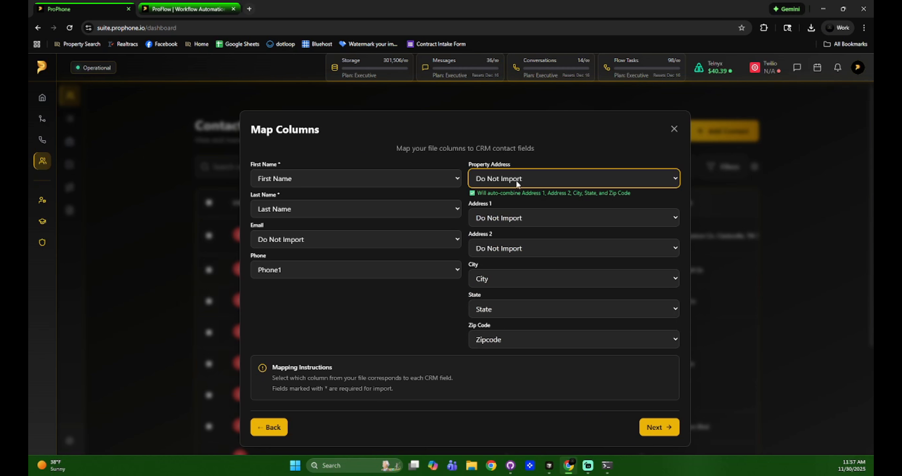
click(515, 220)
click(516, 272)
click(515, 249)
click(520, 314)
click(522, 165)
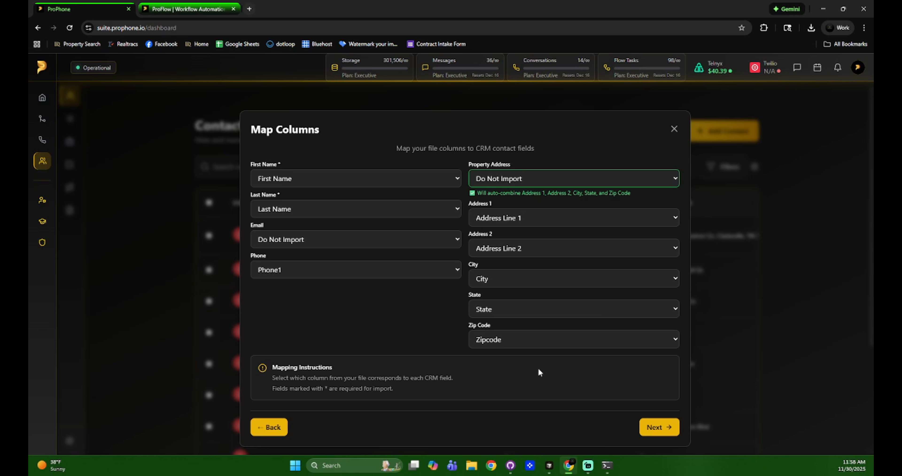
click(528, 181)
click(528, 181)
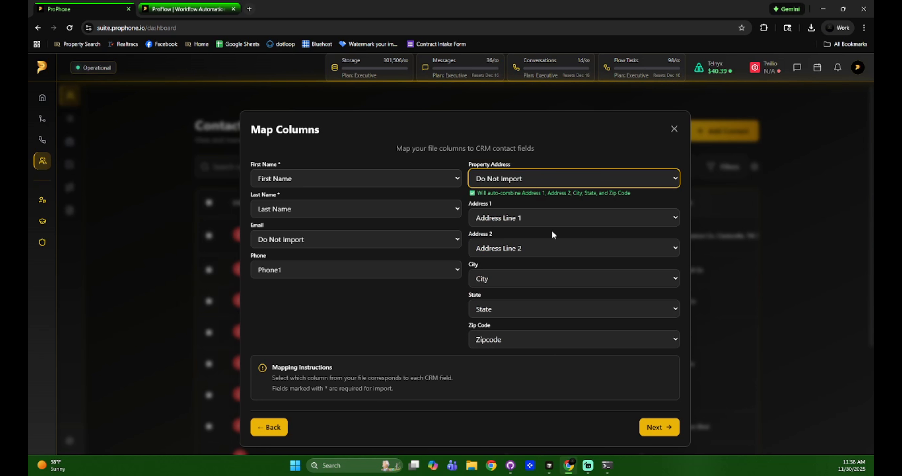
click(667, 428)
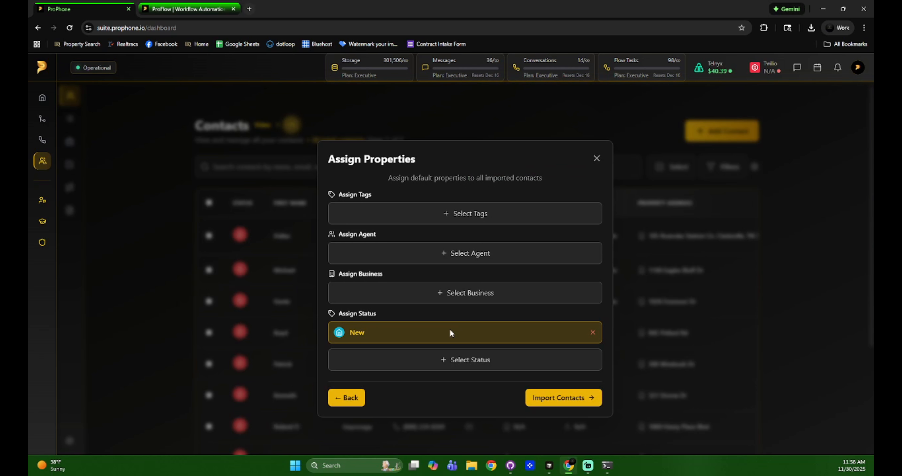
Assign the Ghost status to all imported contacts and start the import
click(450, 357)
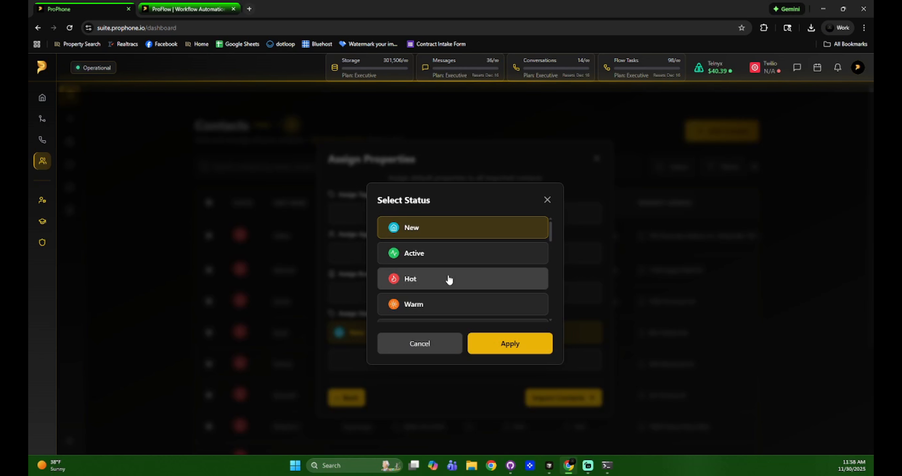
scroll(449, 280, down, 8)
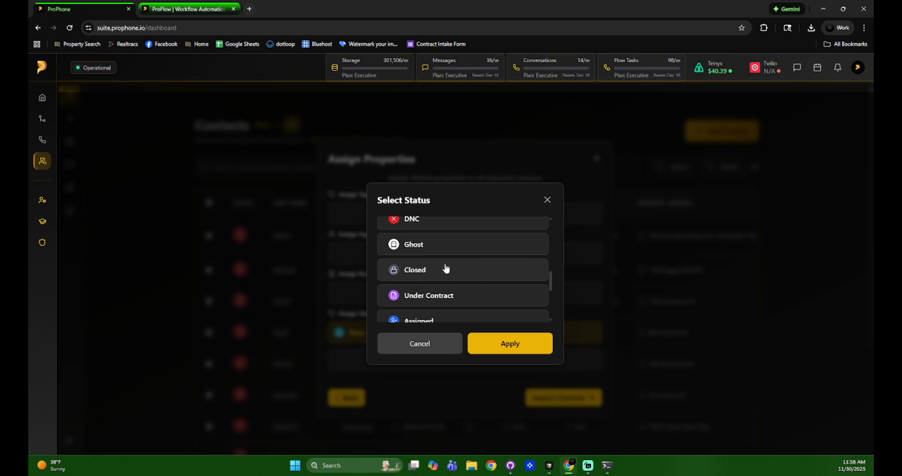
click(439, 249)
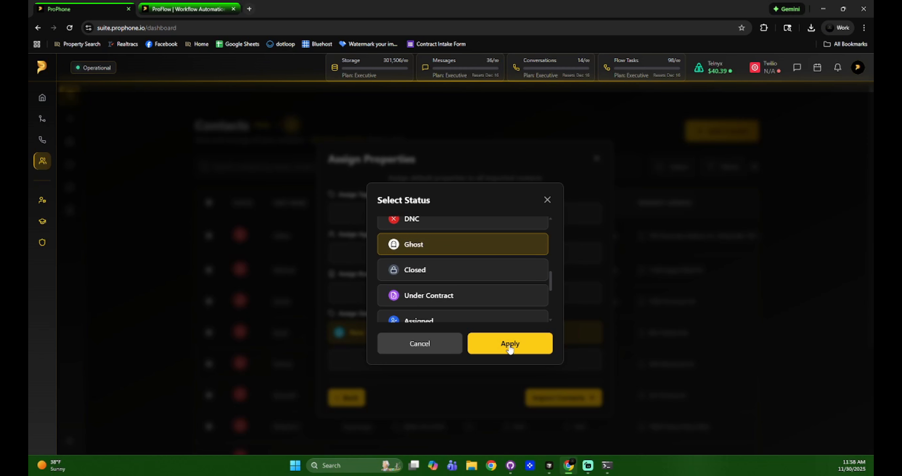
click(509, 344)
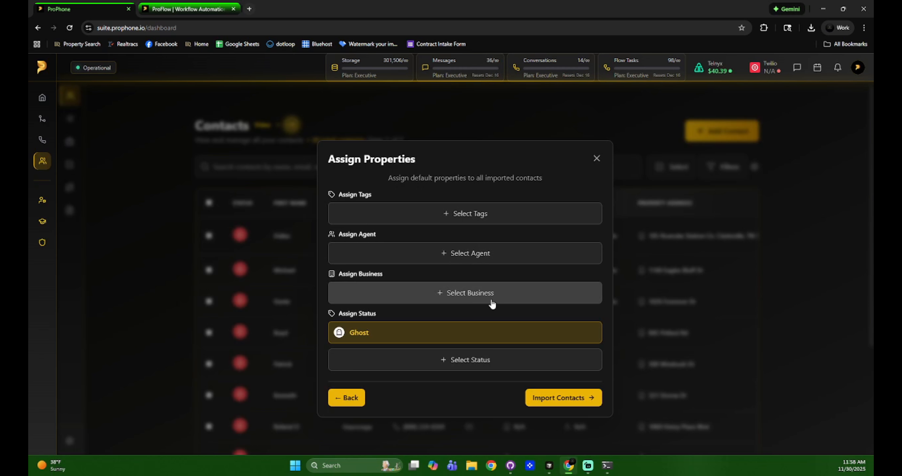
click(558, 399)
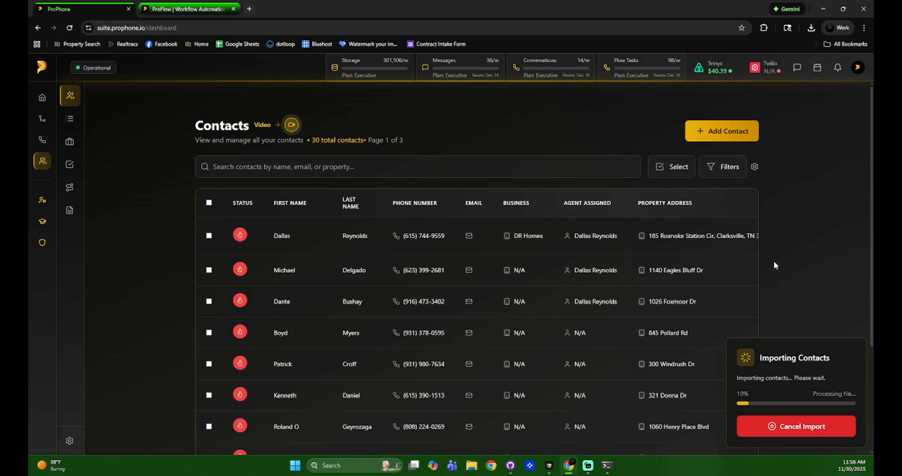
Browse the Professionals, Pipeline, Journeys and Forms pages while the import finishes, then return to Contacts
scroll(578, 295, down, 3)
scroll(577, 294, up, 3)
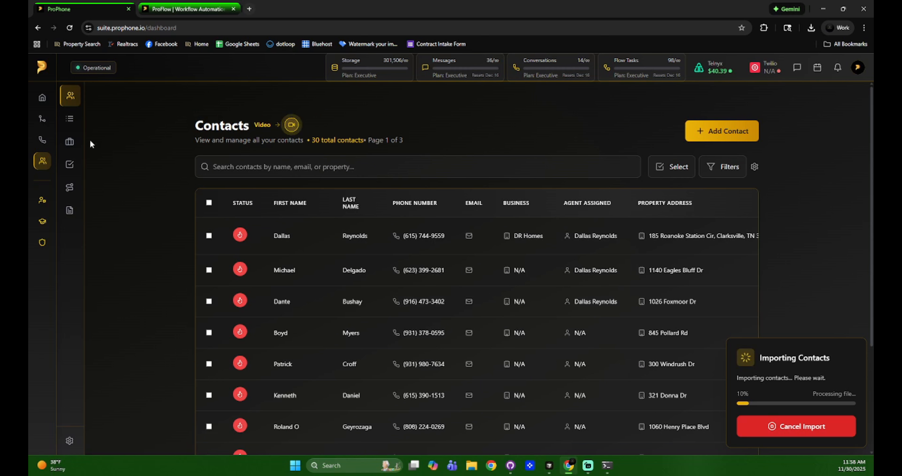
mouse_move(79, 118)
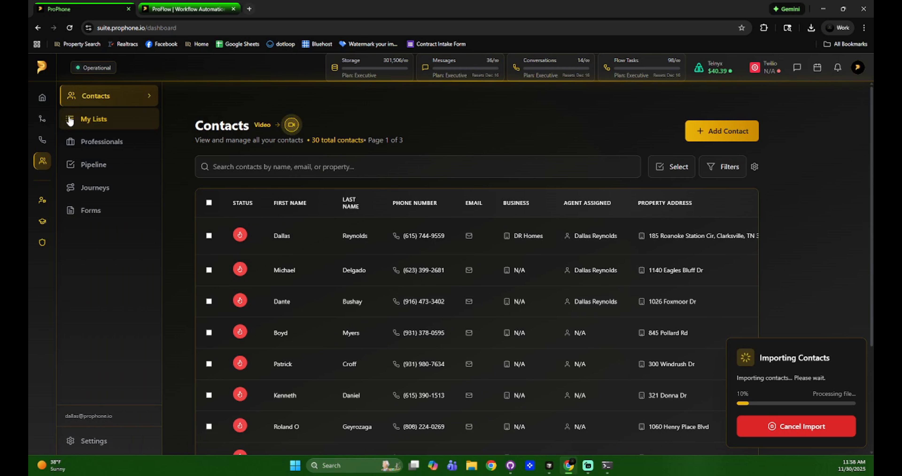
click(93, 142)
click(94, 165)
click(96, 187)
click(95, 211)
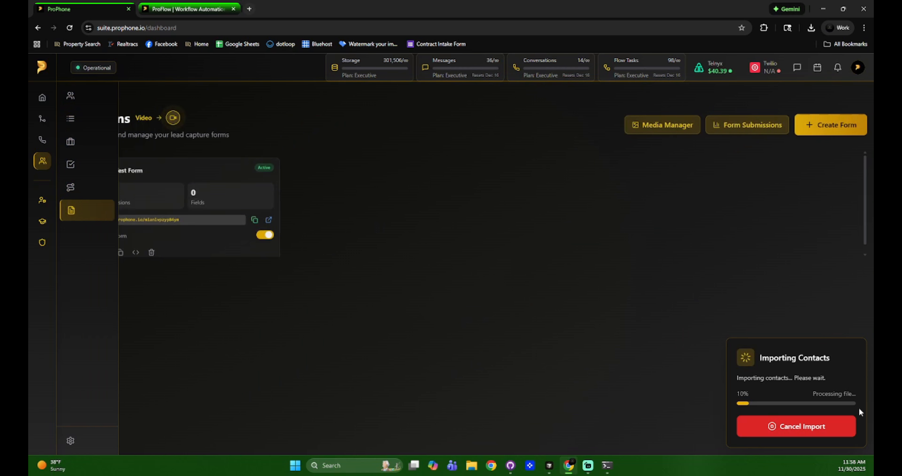
click(77, 97)
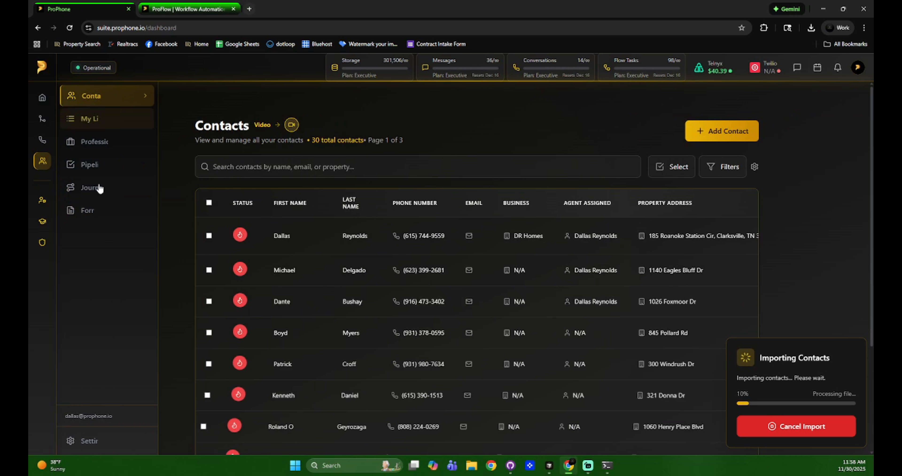
mouse_move(49, 202)
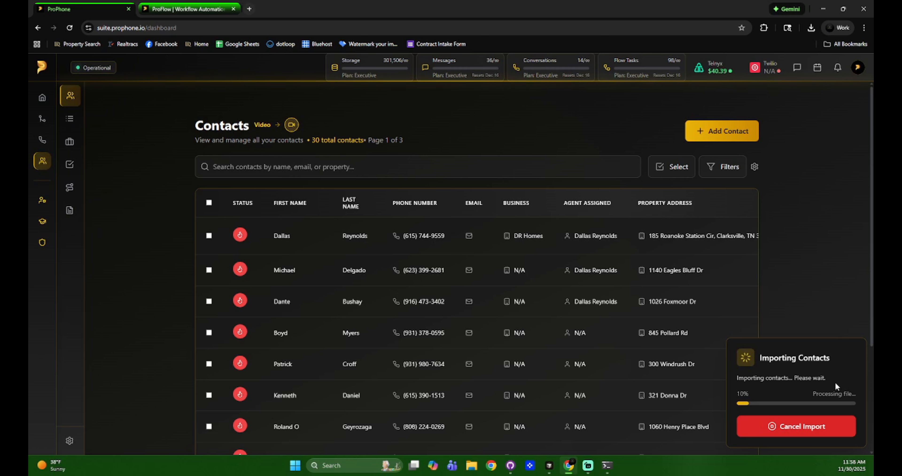
mouse_move(81, 113)
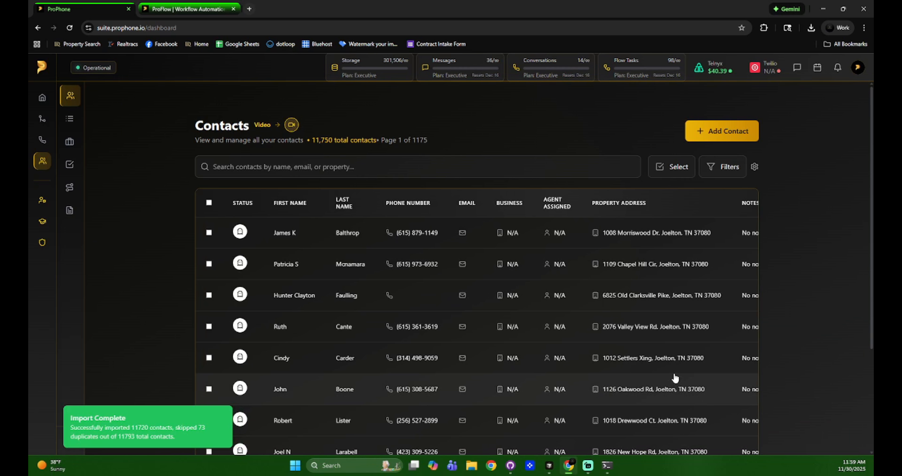
Apply a Status filter for Ghost, searching 'gh' in the status list
scroll(828, 131, down, 4)
scroll(821, 170, up, 4)
click(714, 166)
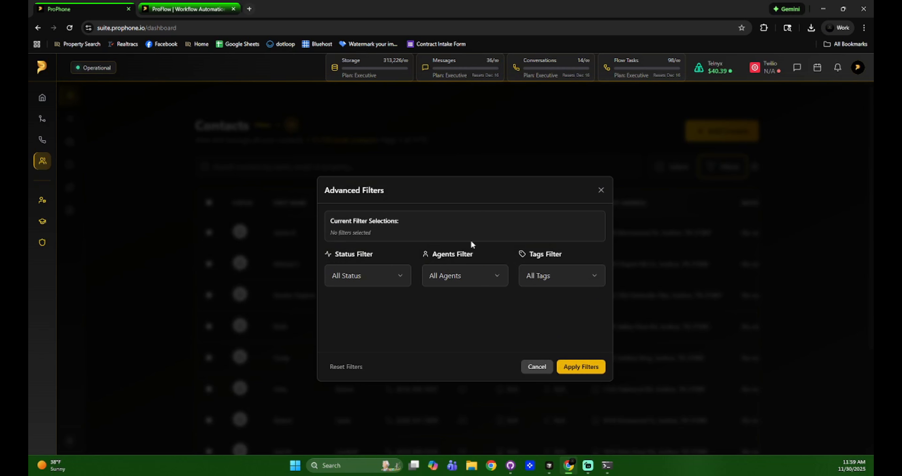
click(383, 277)
scroll(372, 318, down, 2)
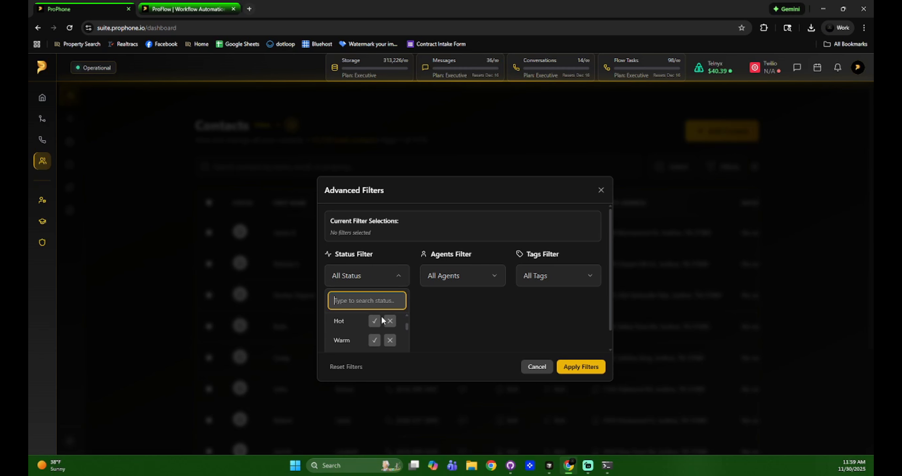
text(gh)
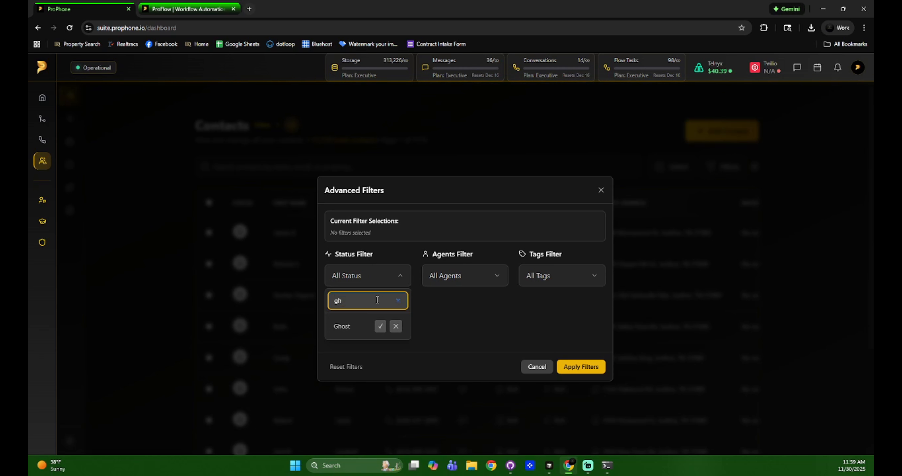
click(380, 325)
click(572, 368)
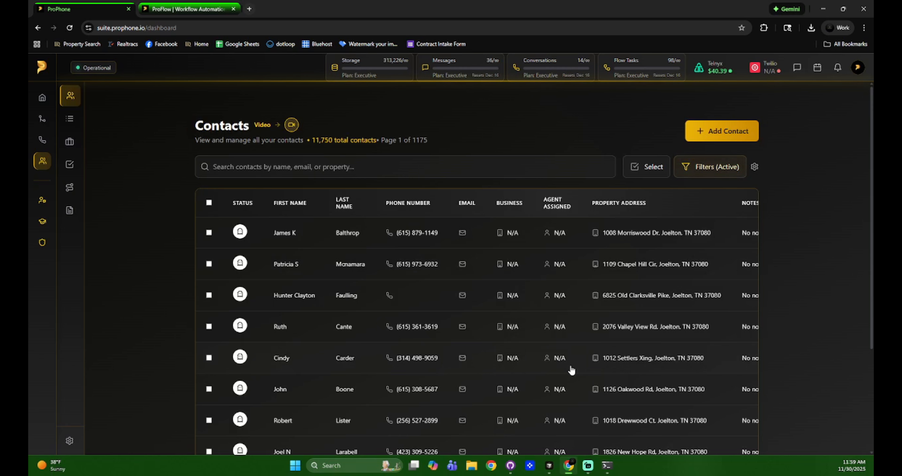
Select all 11,720 filtered Ghost contacts and bulk-delete them, leaving 30 contacts
click(209, 203)
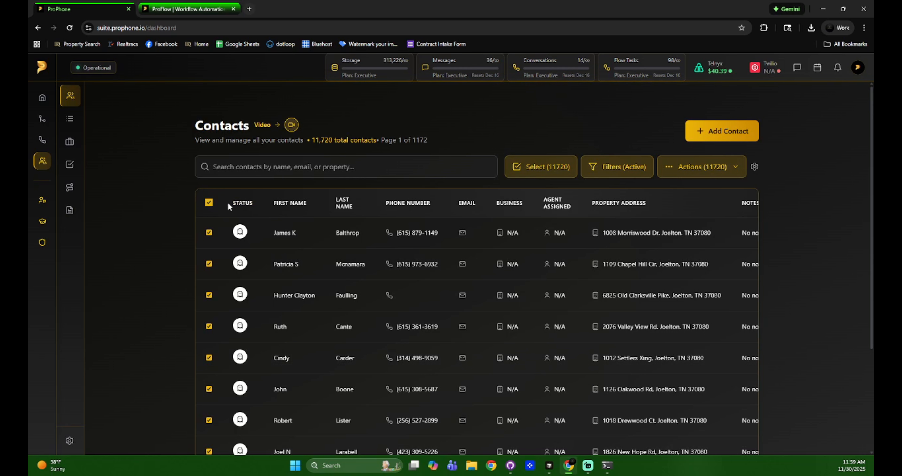
click(700, 166)
click(713, 335)
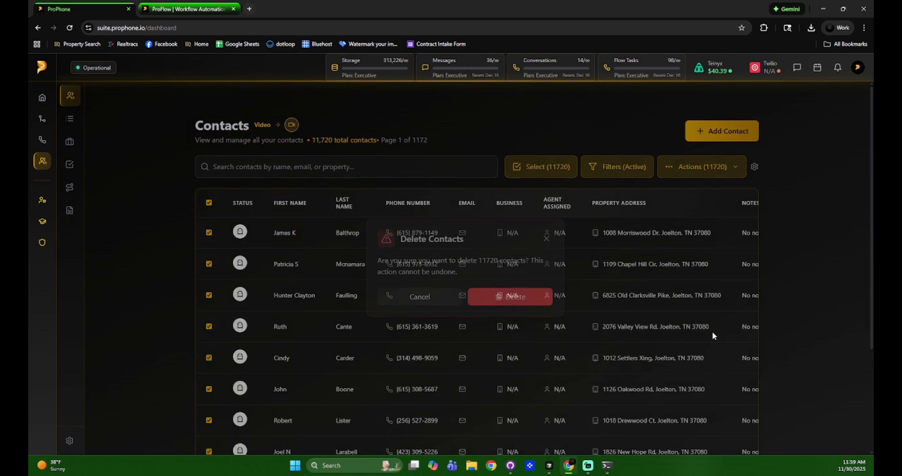
click(521, 298)
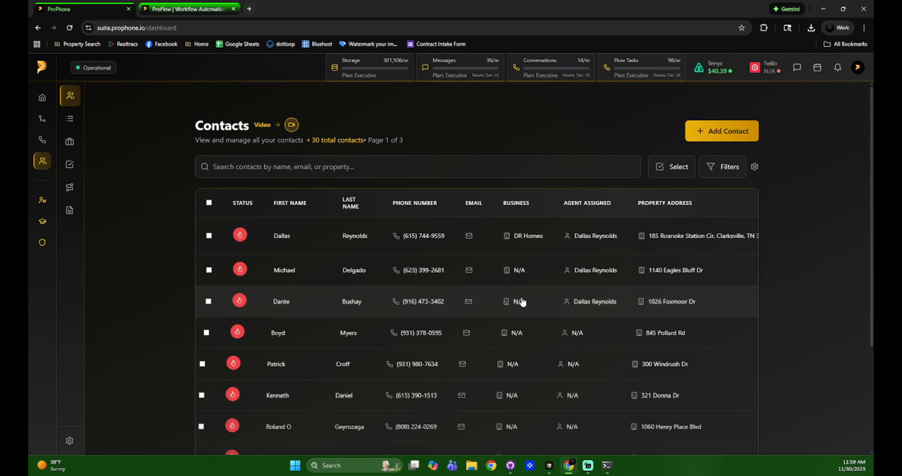
scroll(810, 285, down, 4)
scroll(810, 309, up, 4)
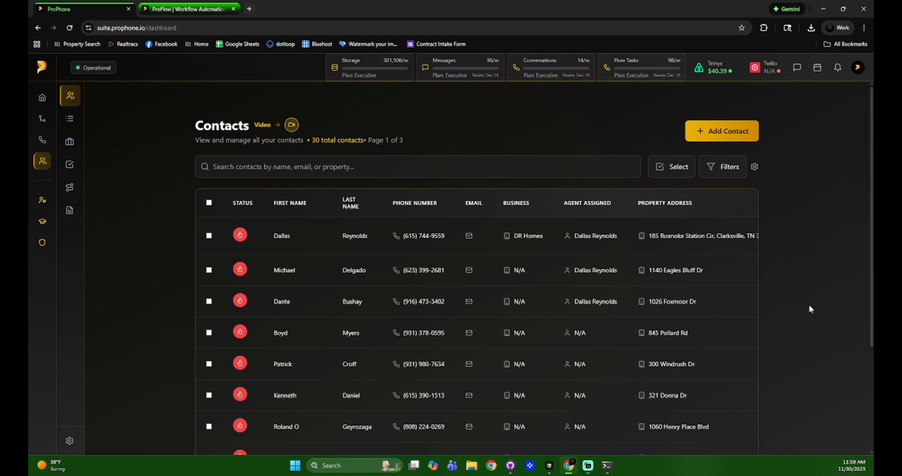
click(858, 68)
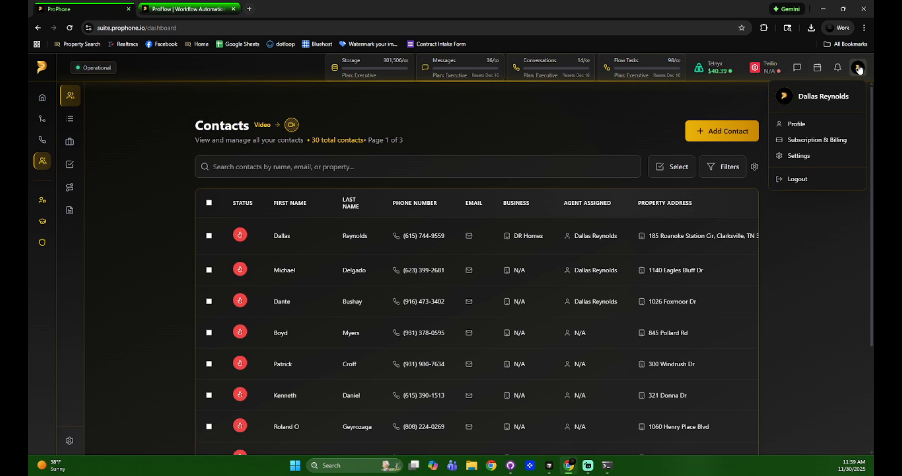
click(858, 68)
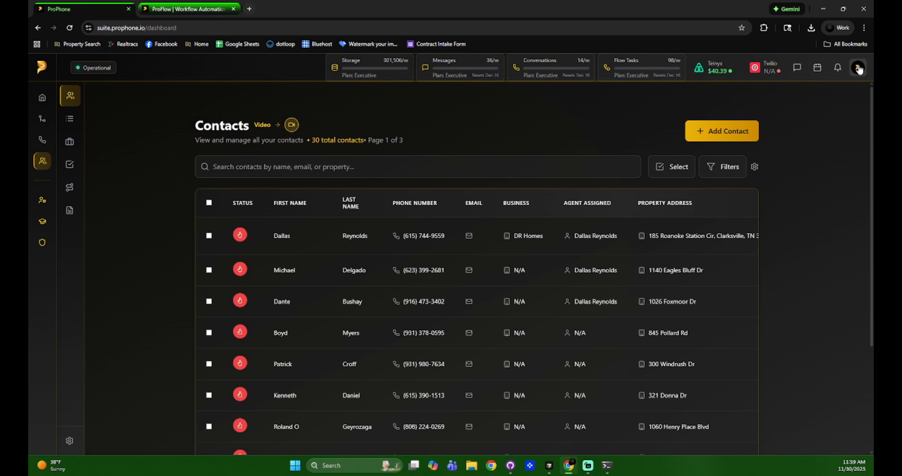